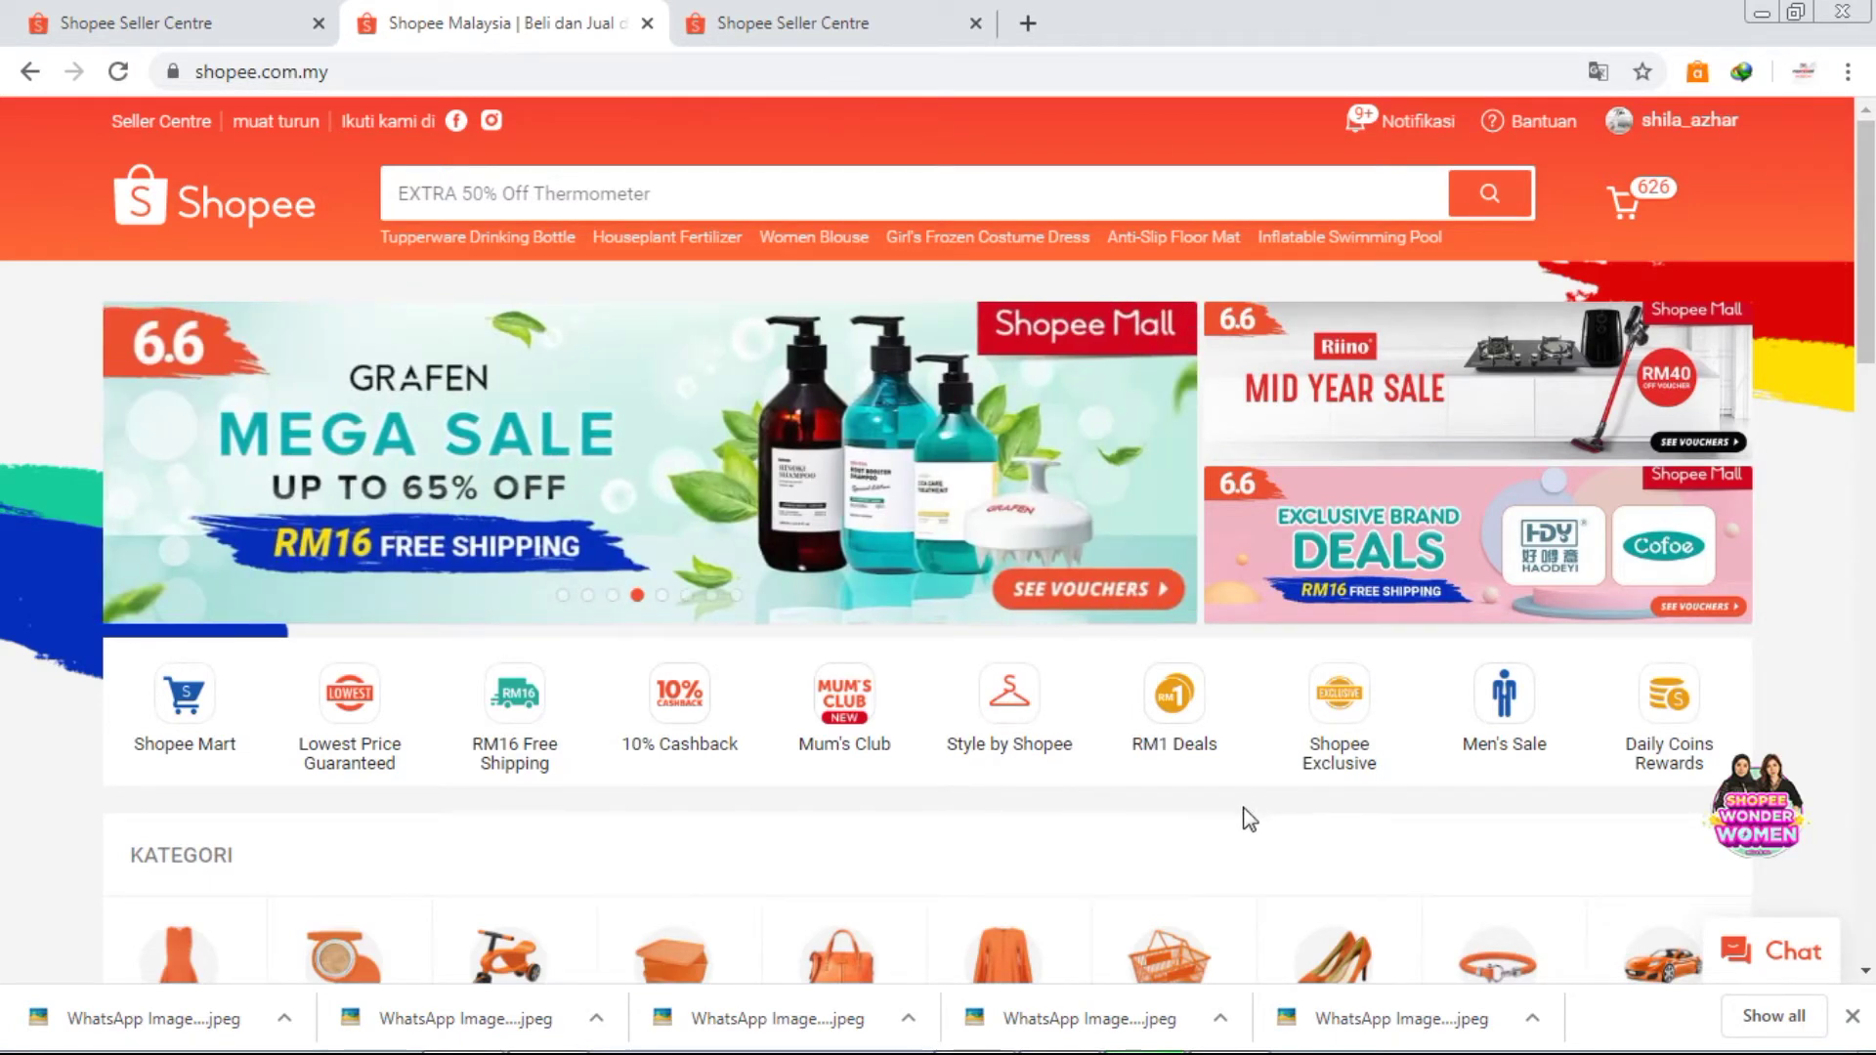
Step: Switch to Shopee Seller Centre and start adding a new product from the My Products page
mouse_move(1687, 116)
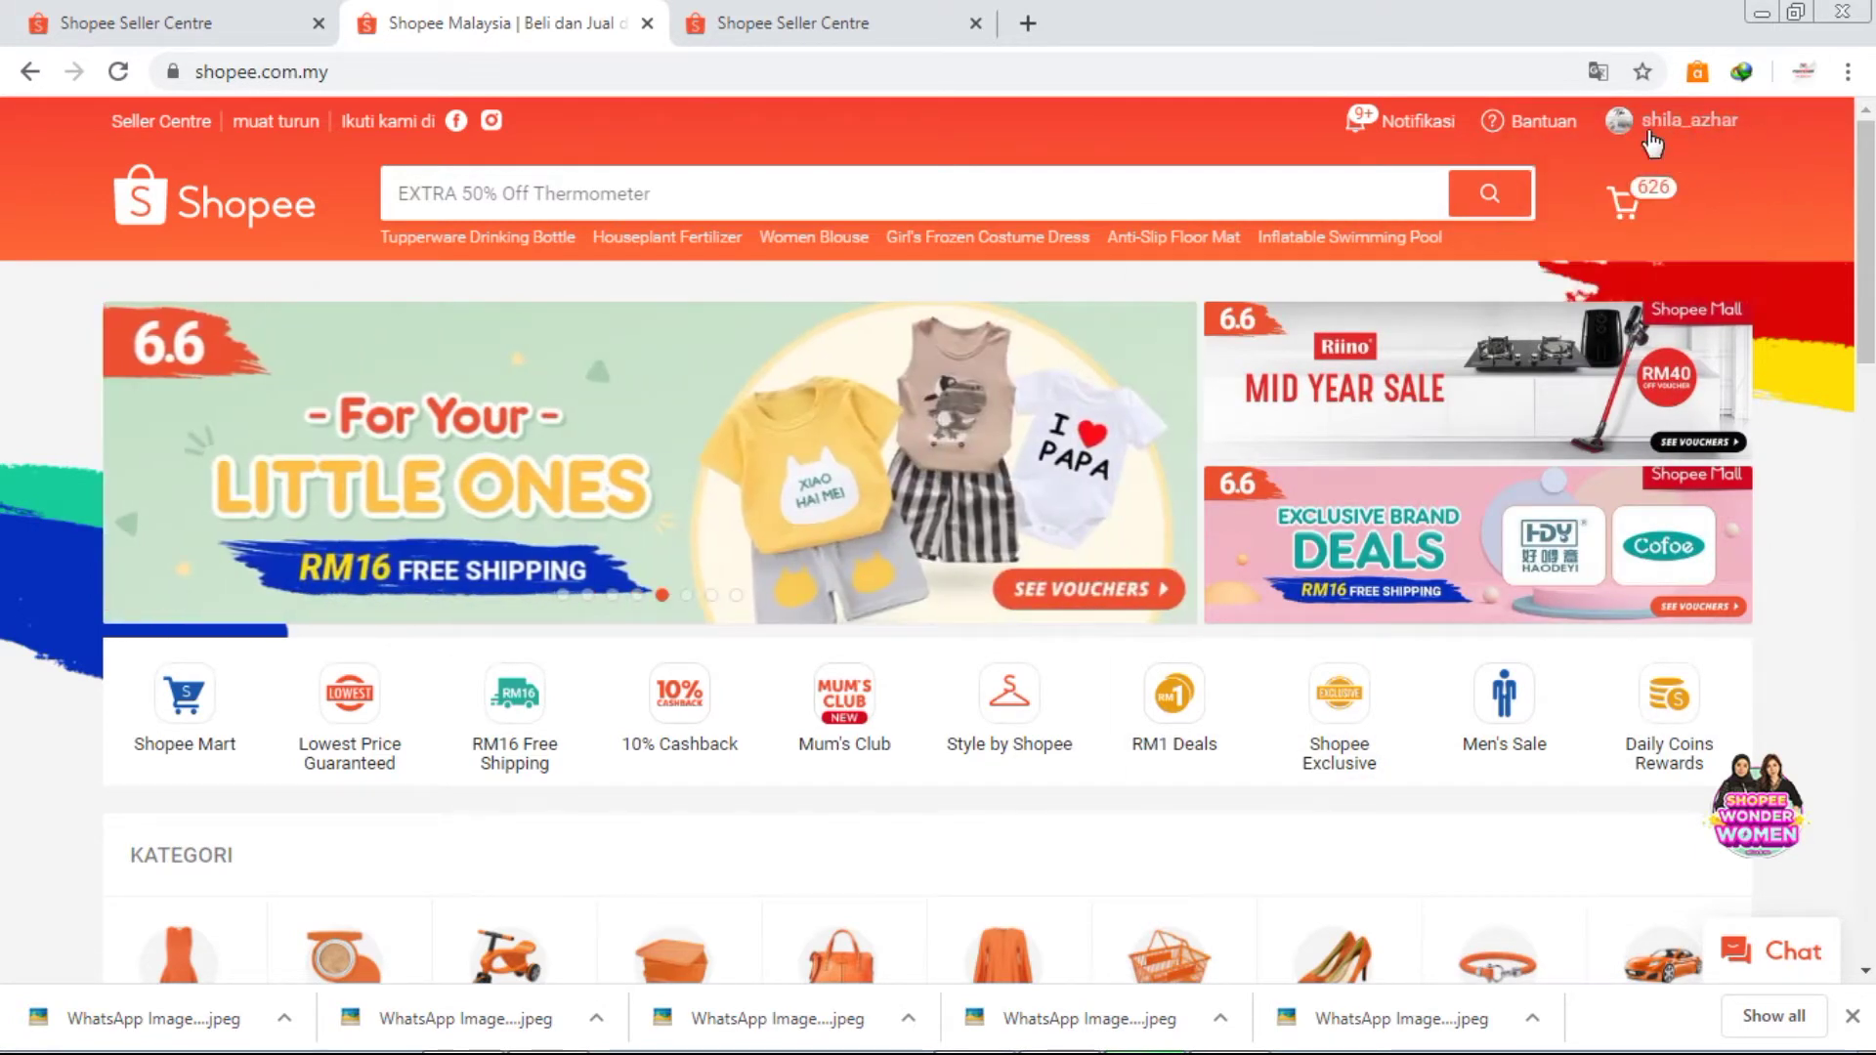
mouse_move(1652, 142)
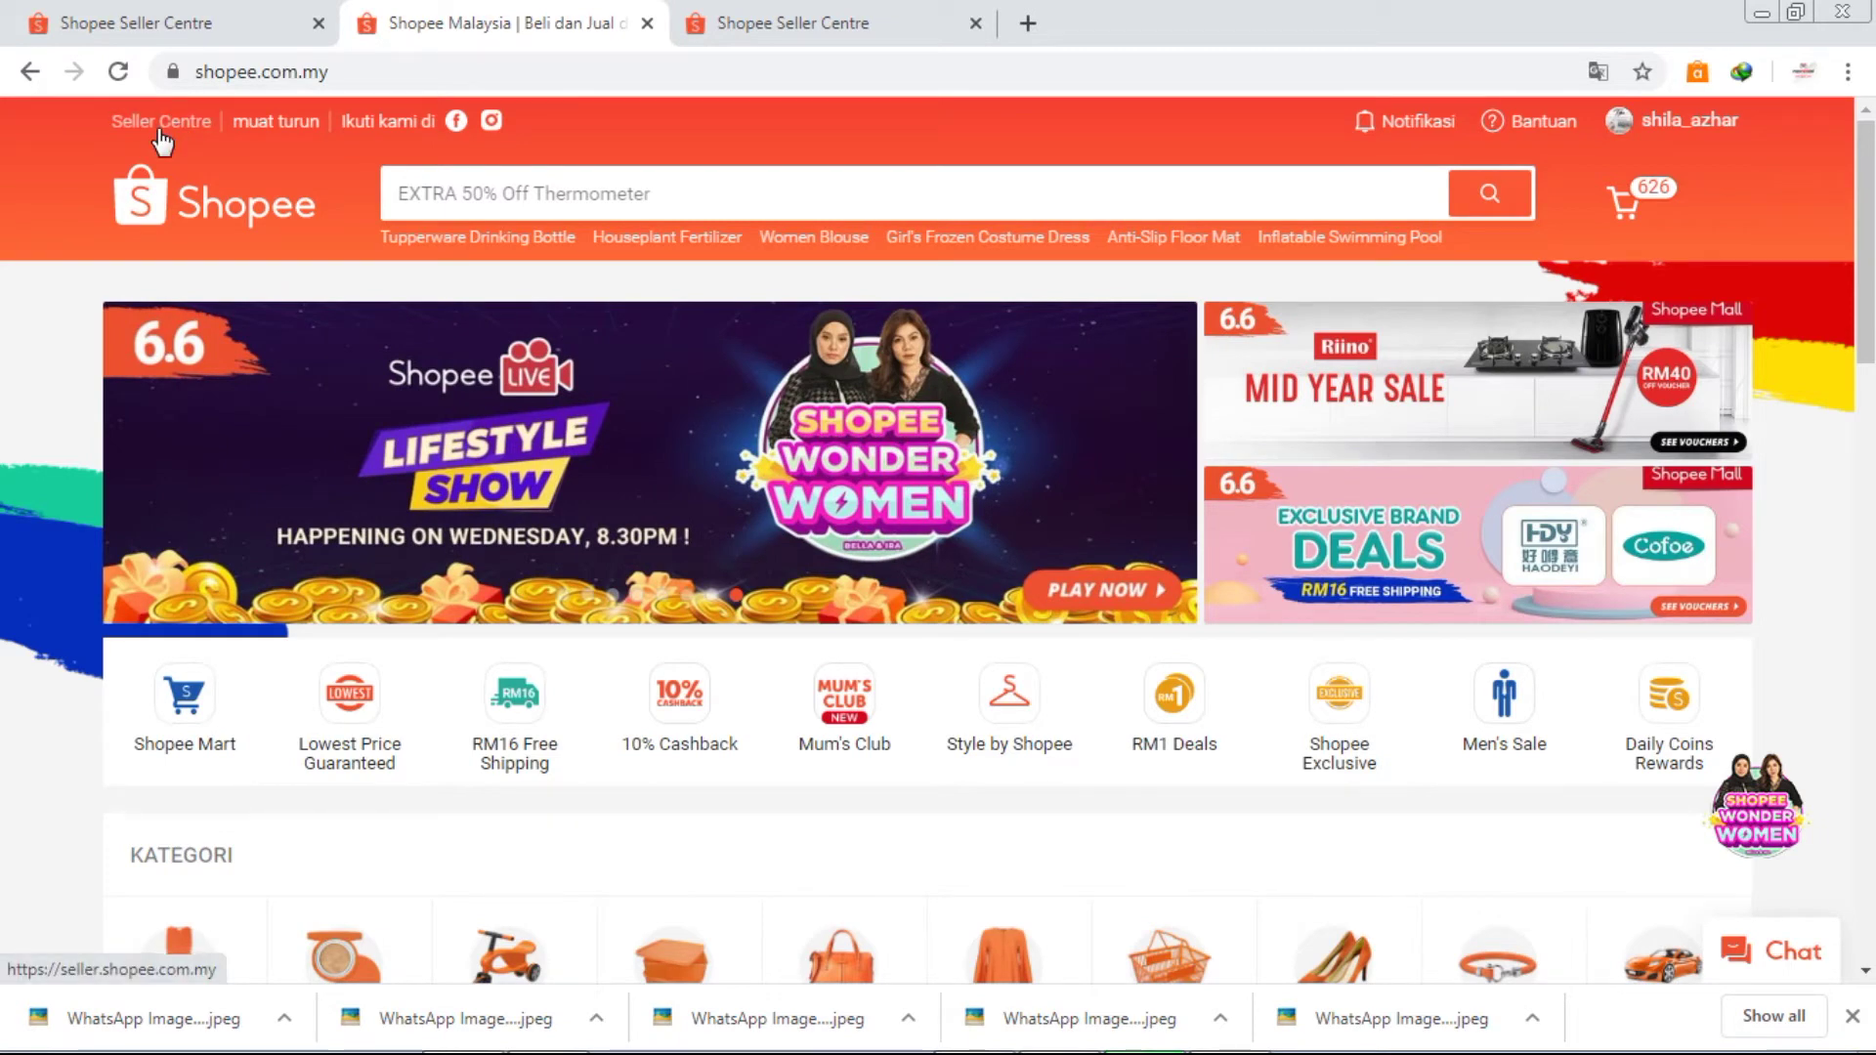
left_click(829, 21)
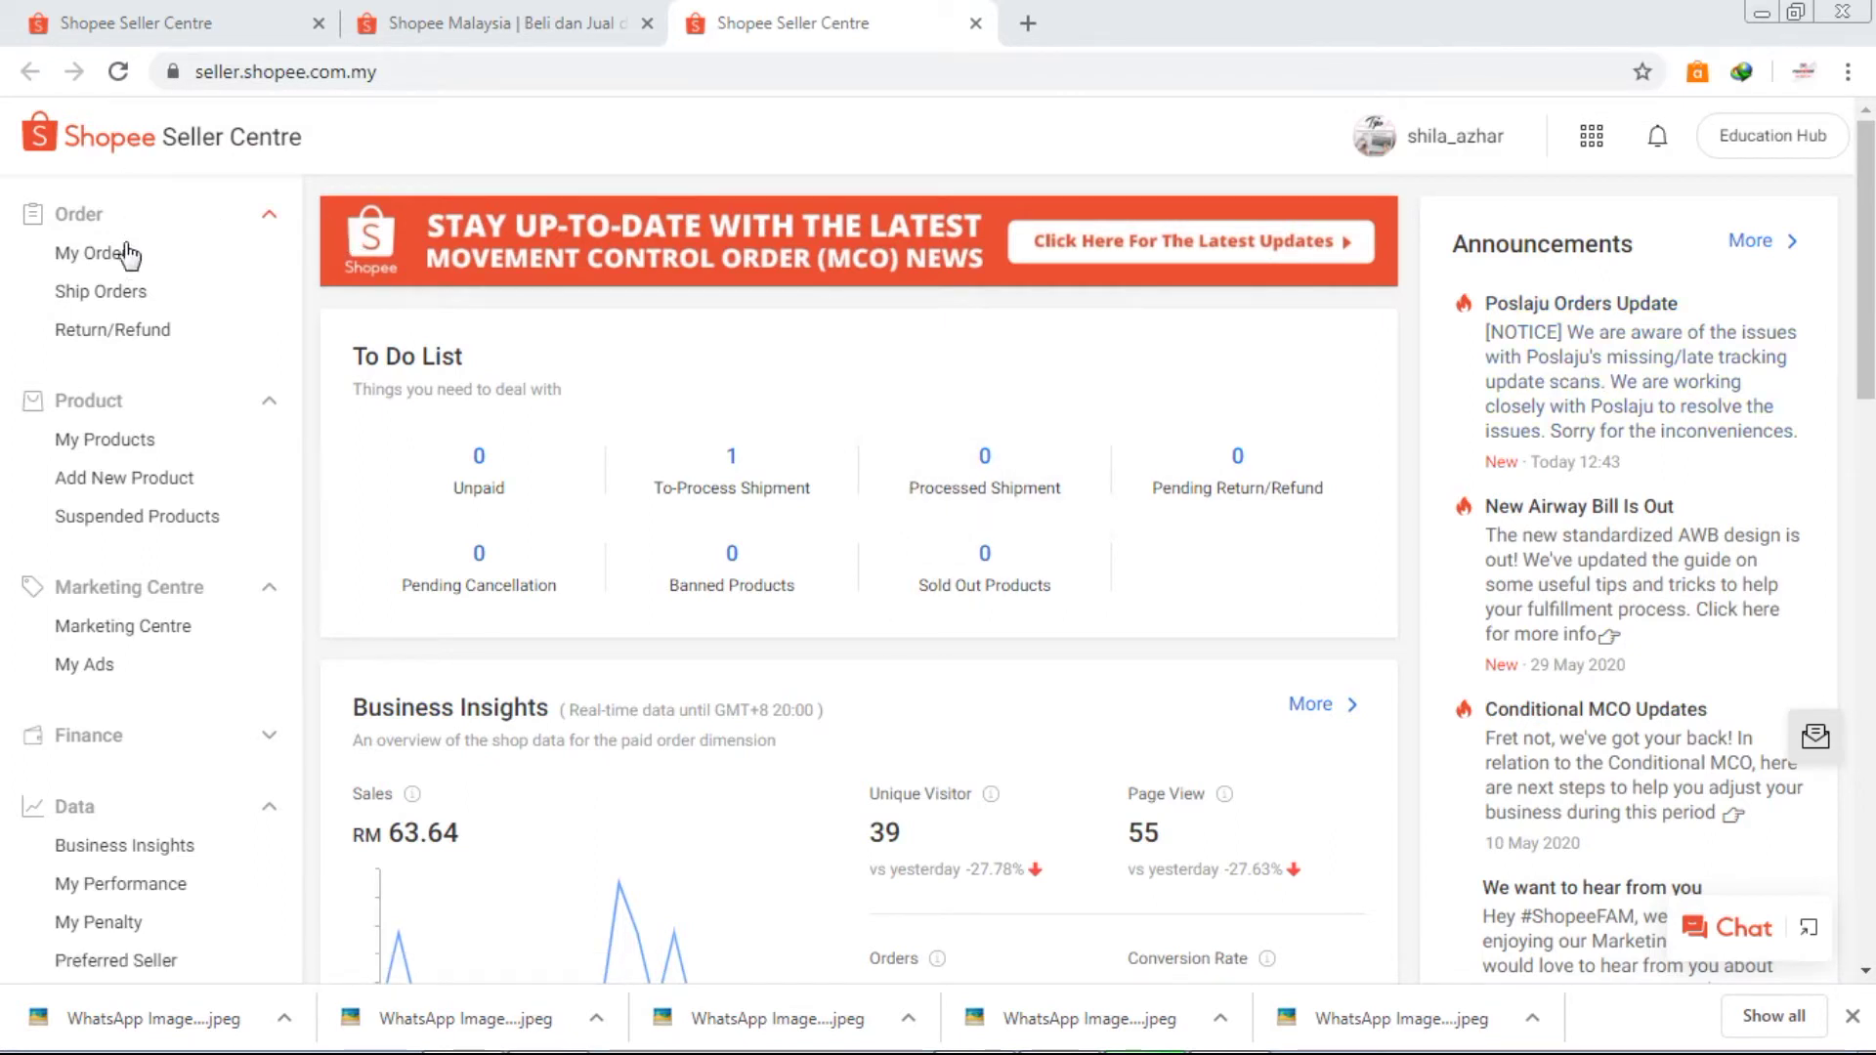
left_click(111, 453)
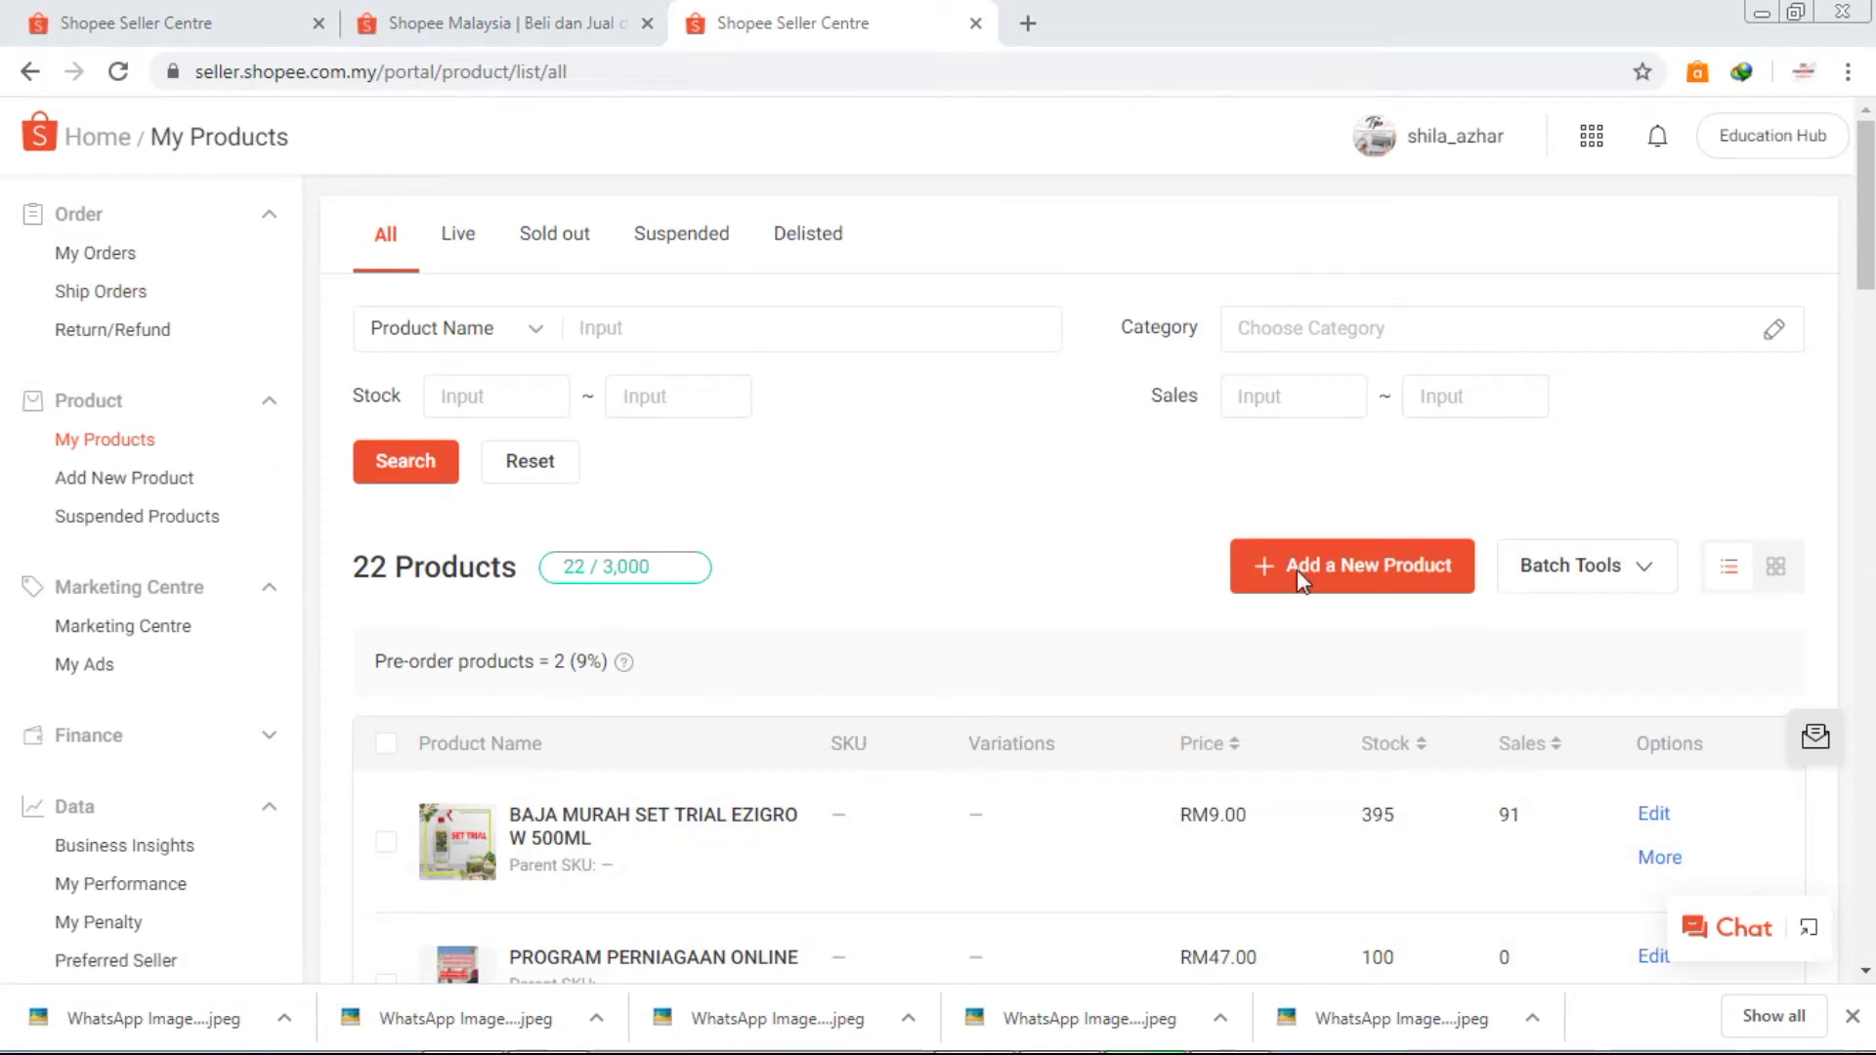
left_click_drag(1868, 200, 1872, 450)
scroll(1128, 591, "up", 13)
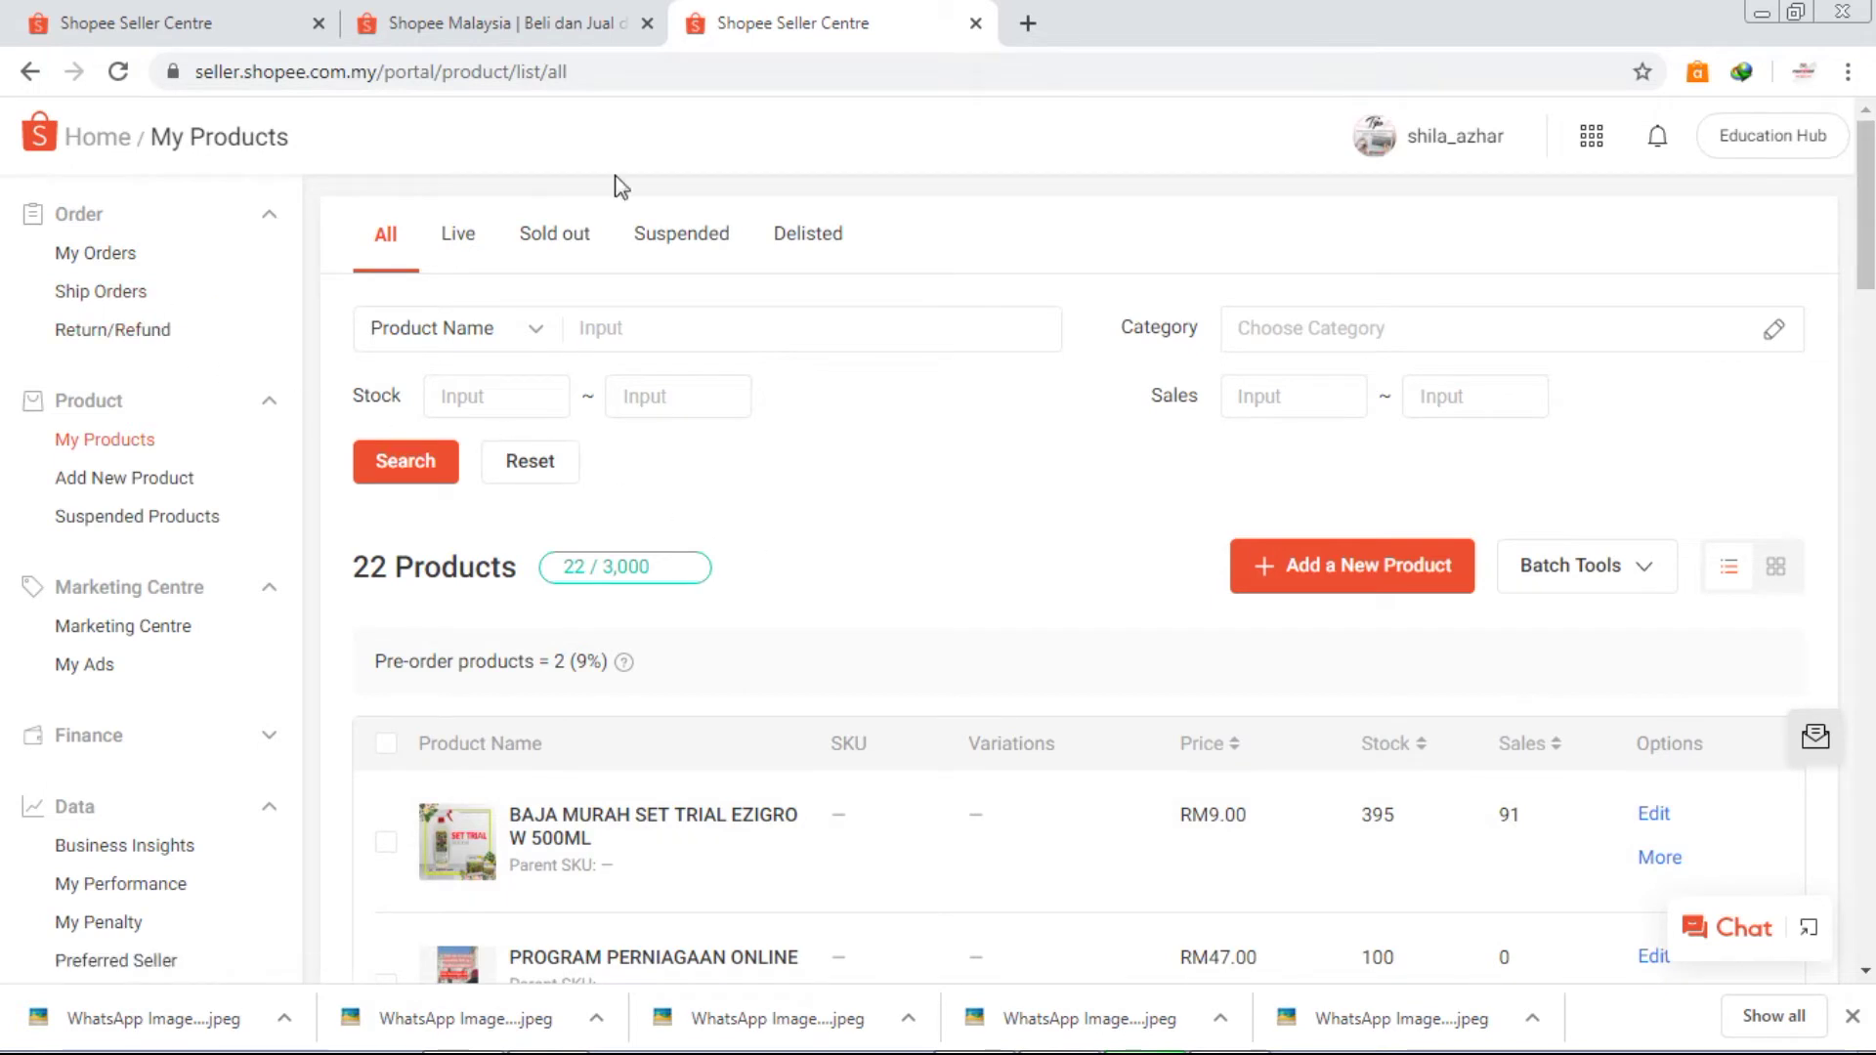
left_click(1404, 589)
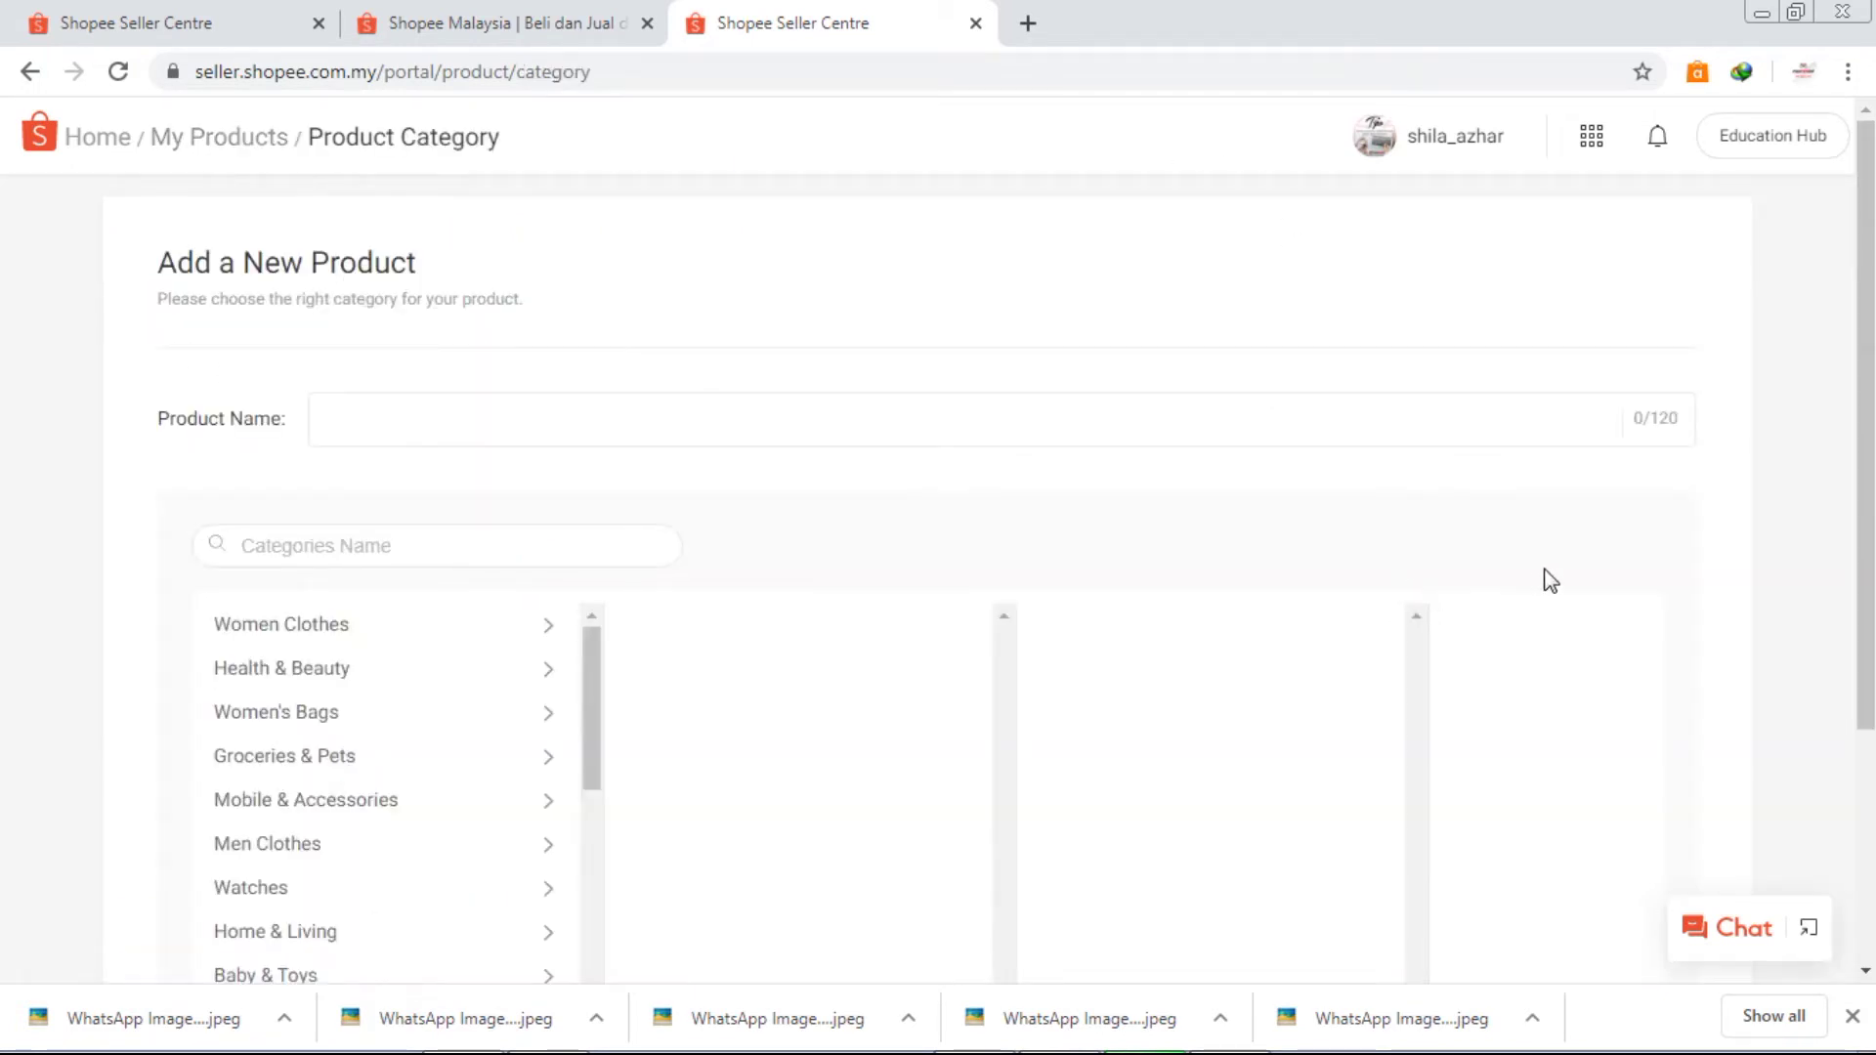
Step: Enter BAJA VIRAL EZIGROW TRIAL 500ML as the new product's name
left_click(433, 428)
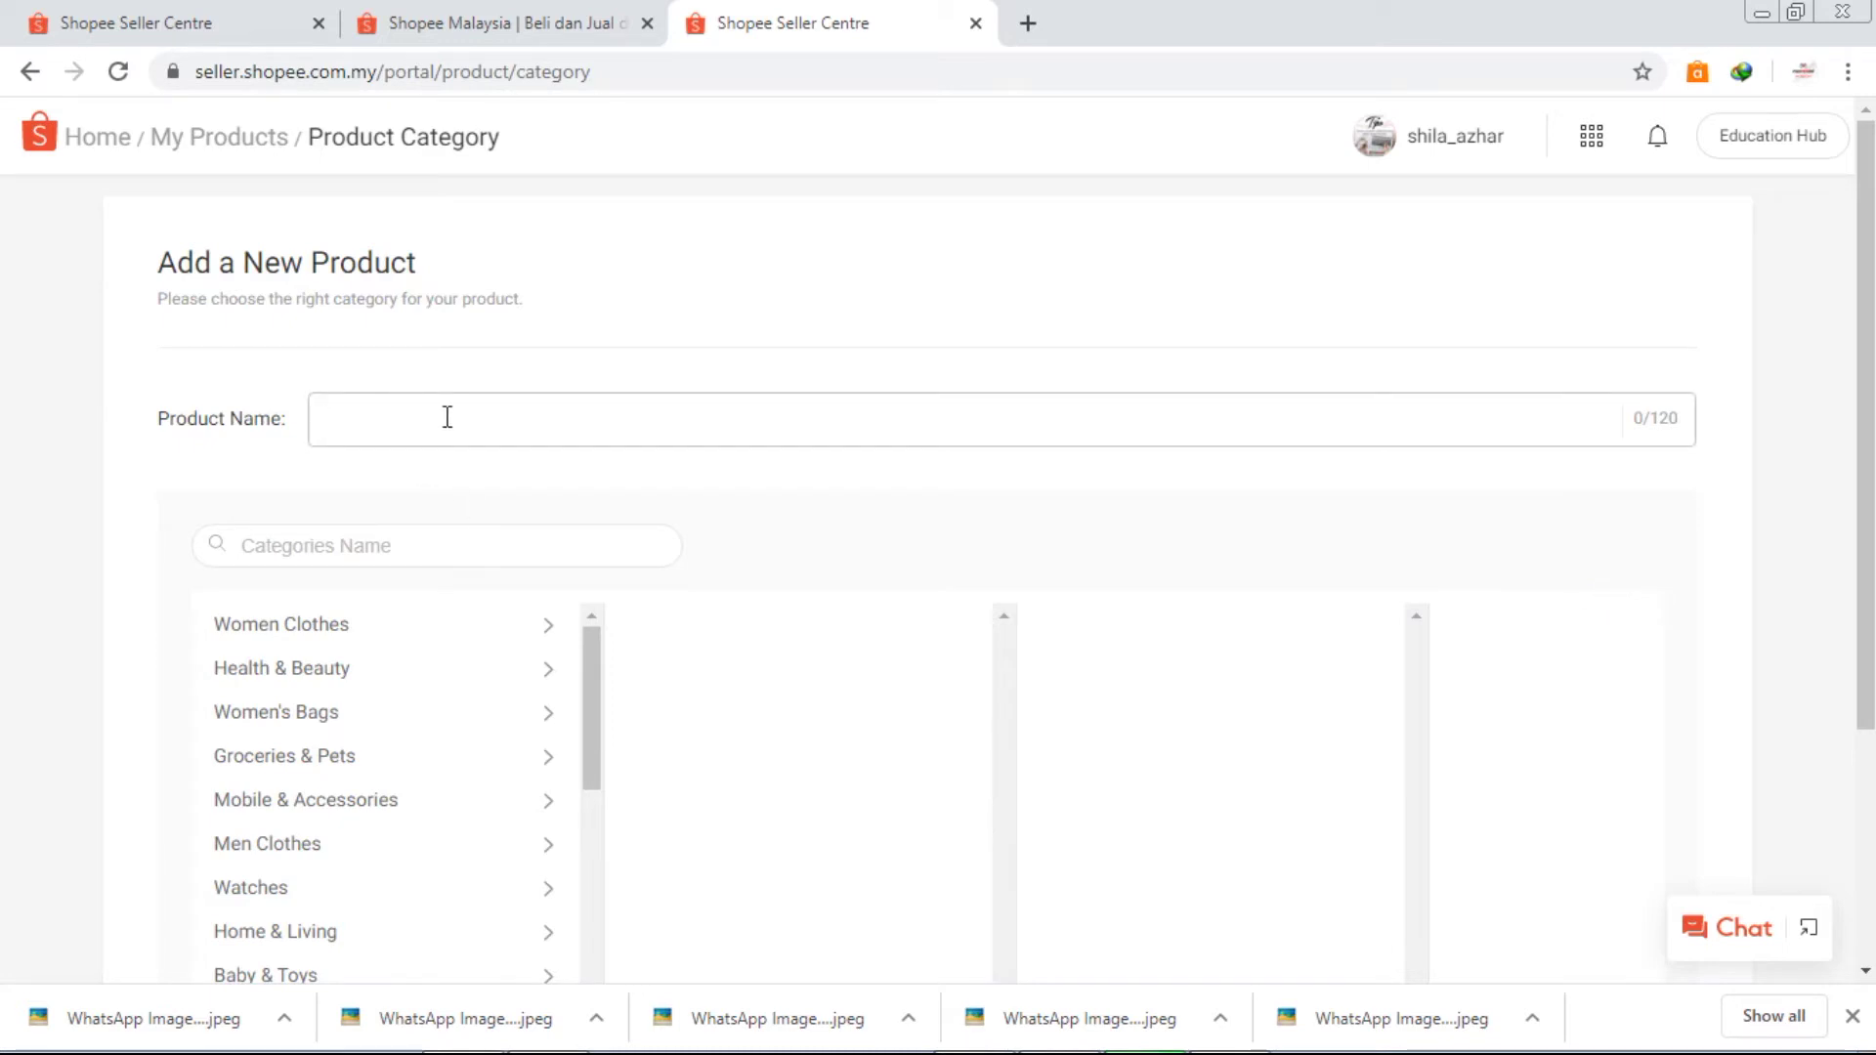
type("B")
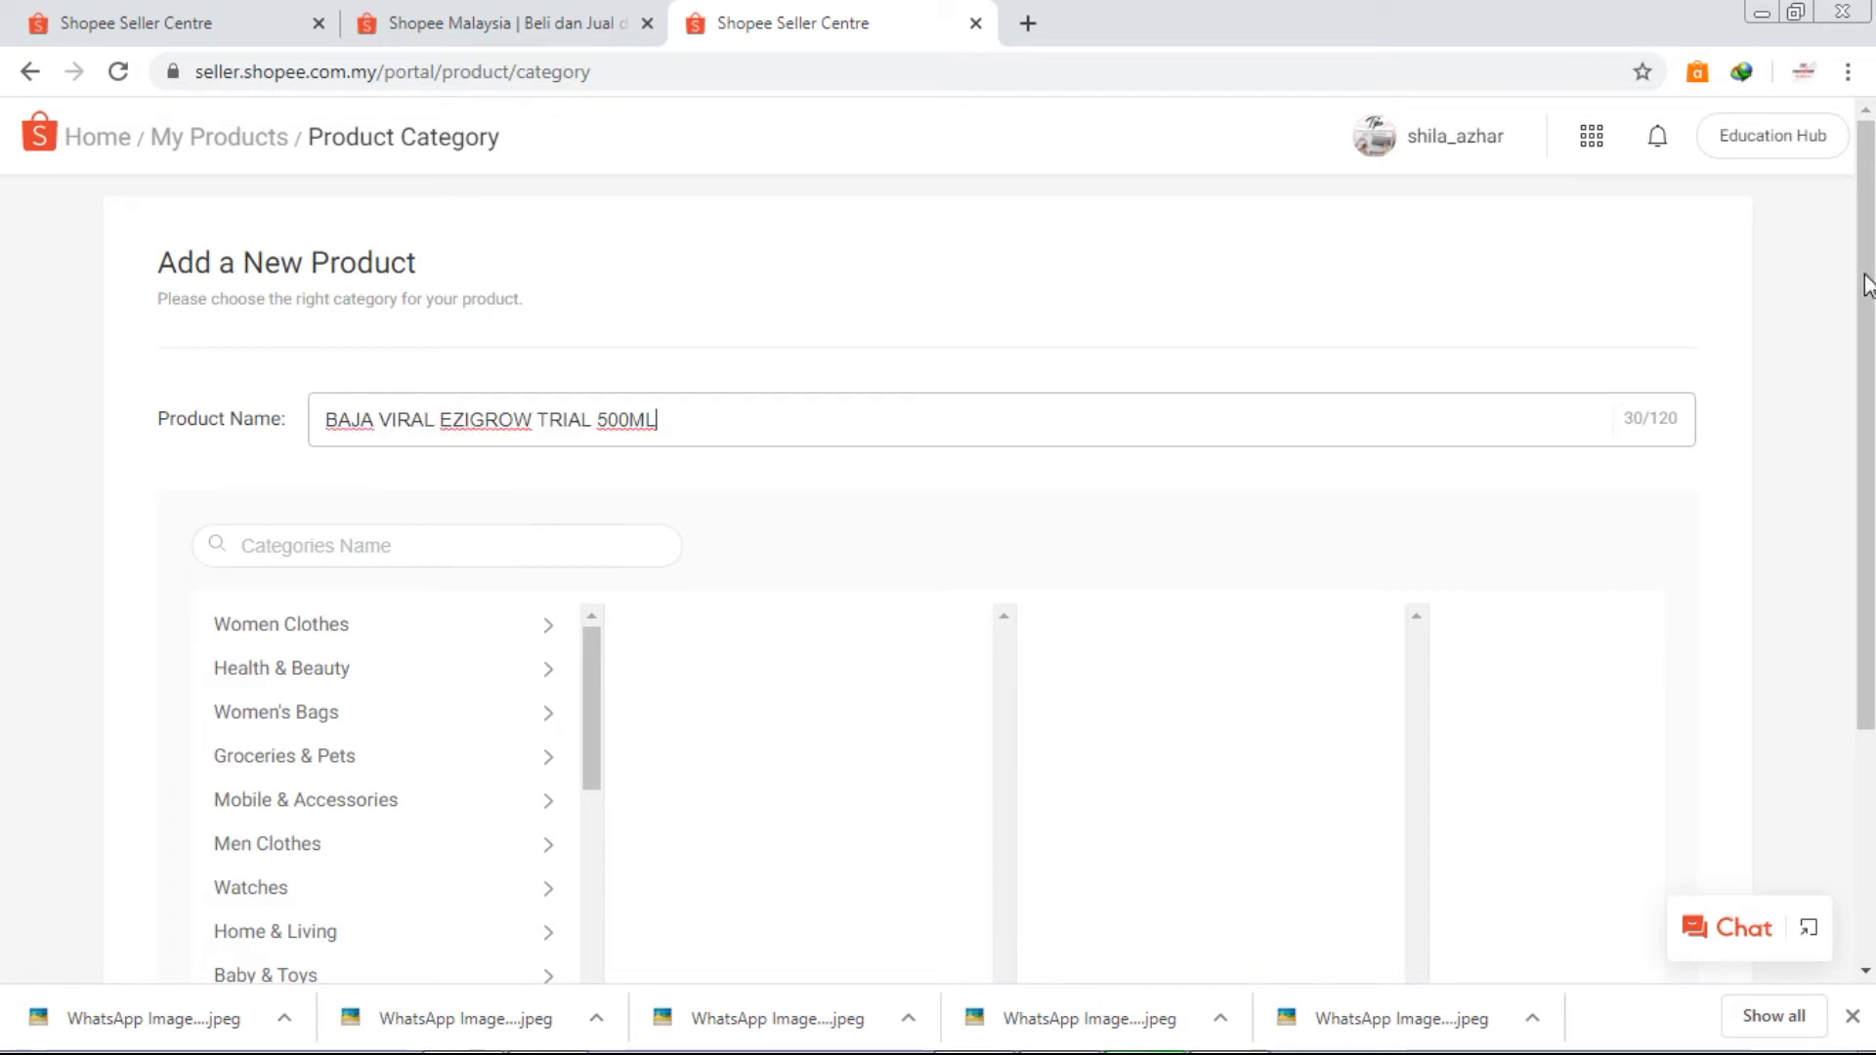
type("AJA VIRAL")
type("EZIGROW TRIAL 500ML")
Step: Set the product category to Home & Living > Home Improvement > Outdoor & Garden and continue to the product details form
scroll(445, 418, "down", 1)
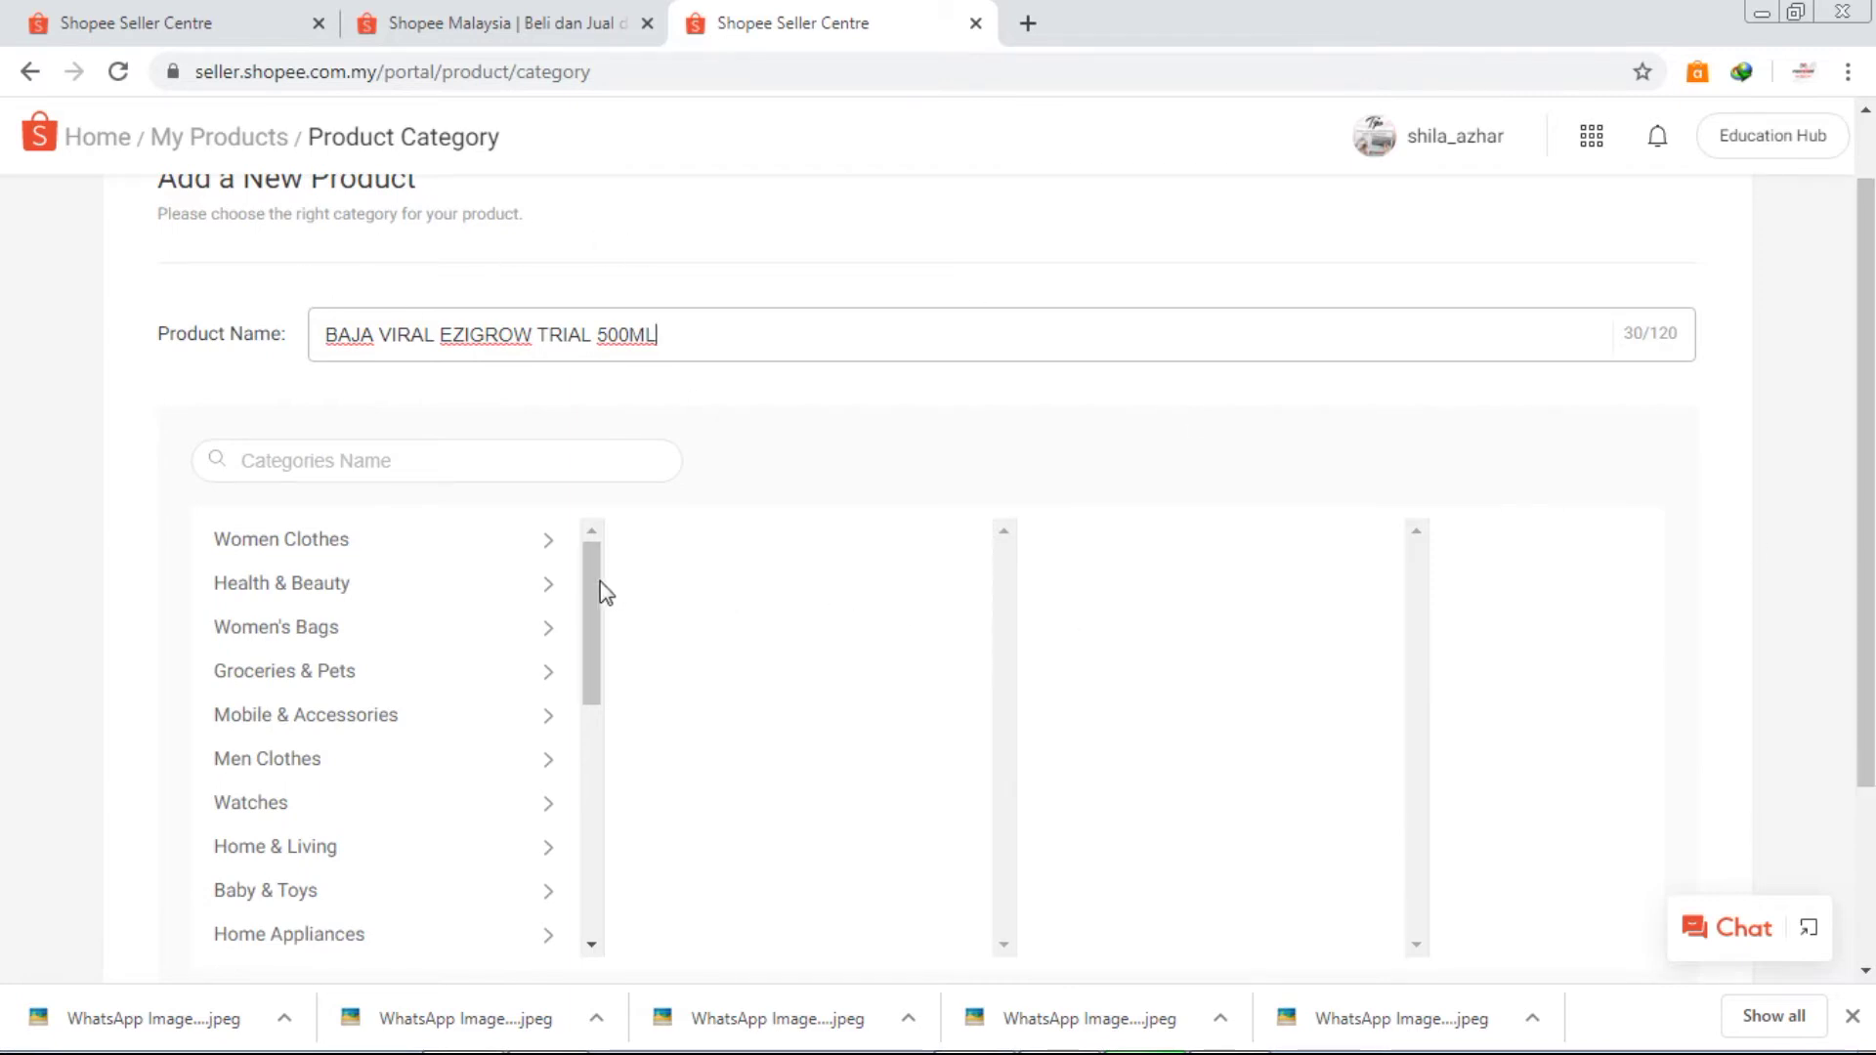
left_click_drag(594, 598, 586, 839)
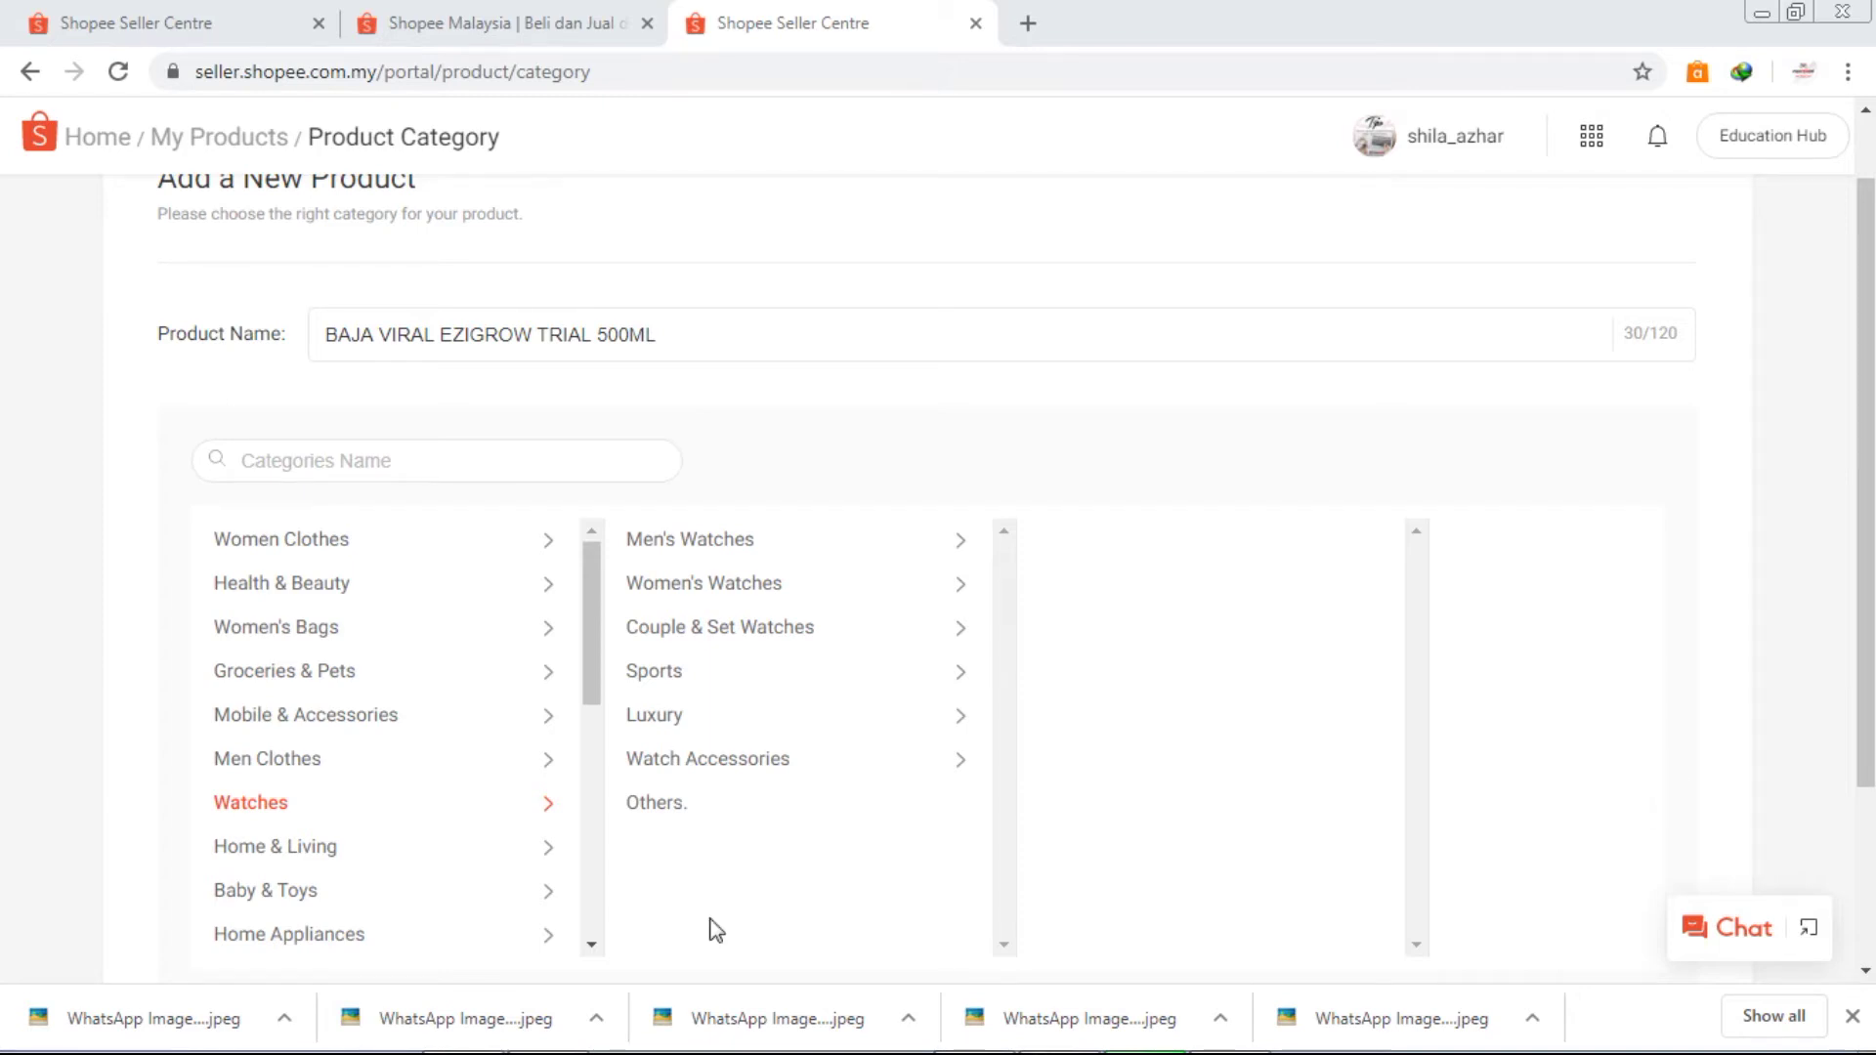
left_click(284, 850)
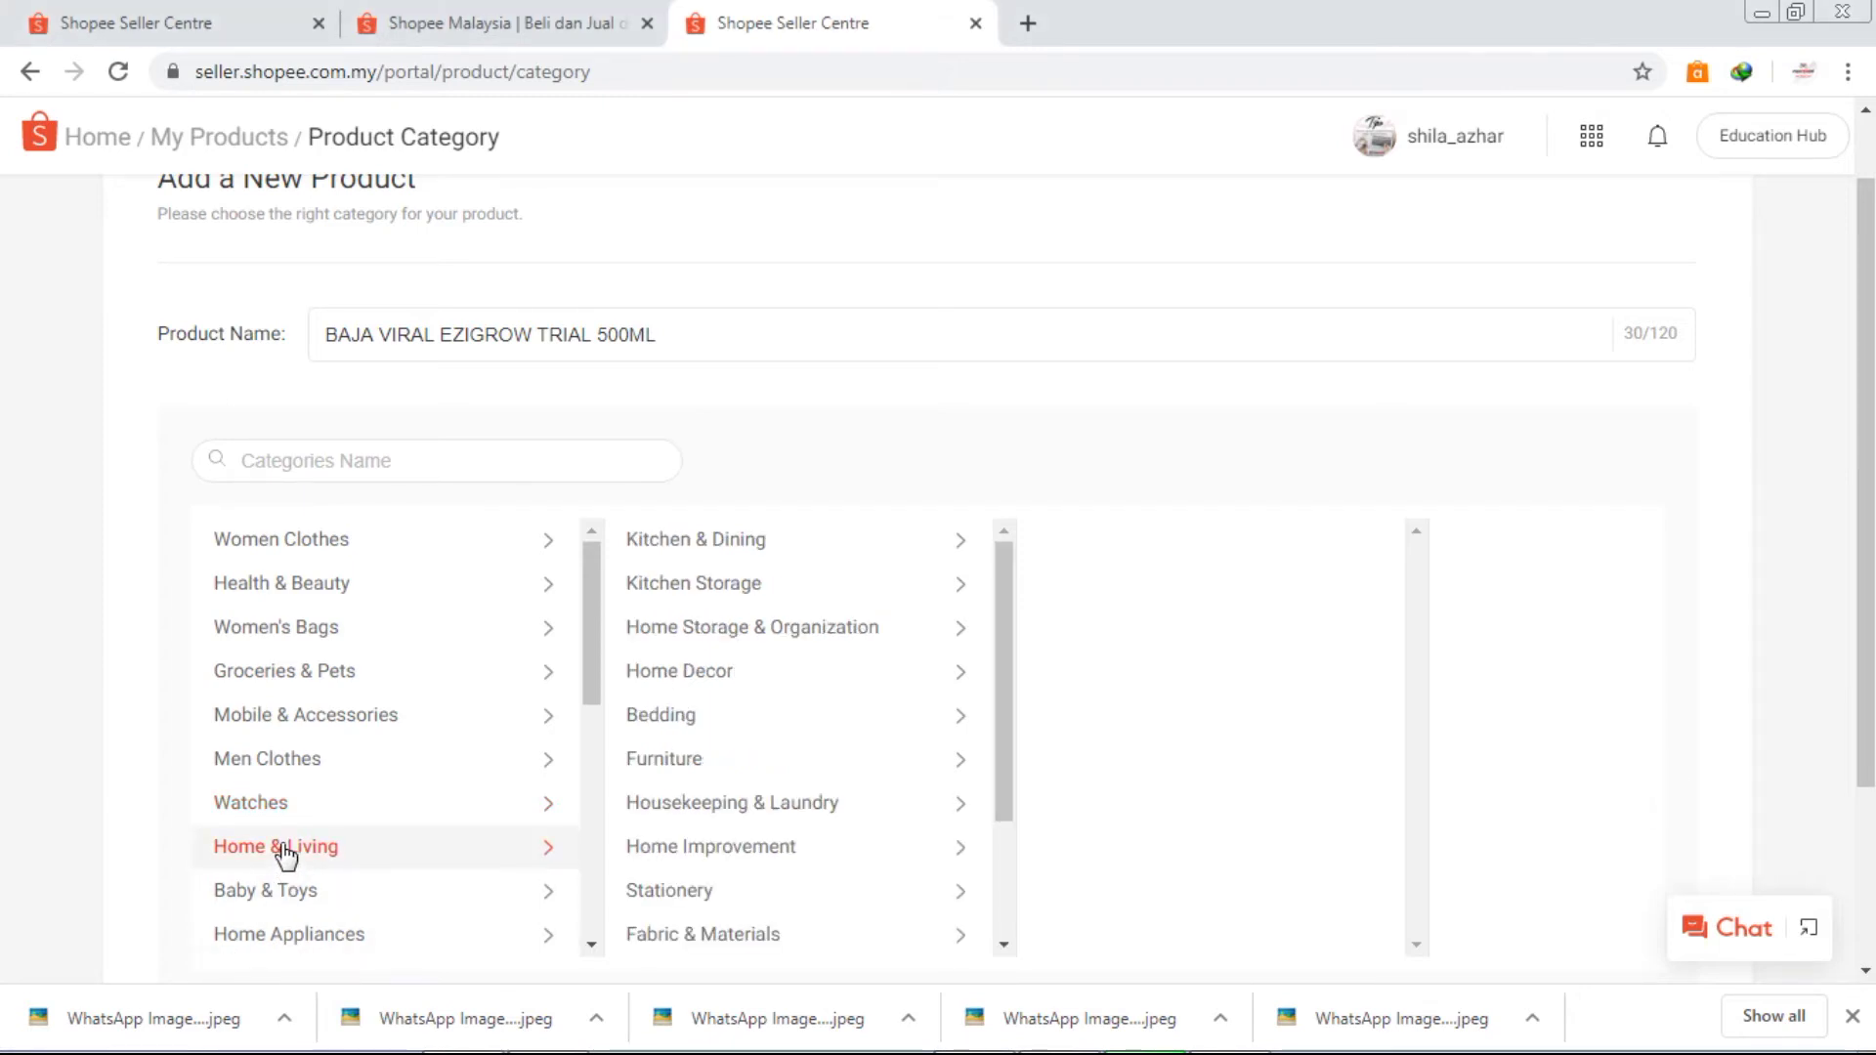
left_click(702, 857)
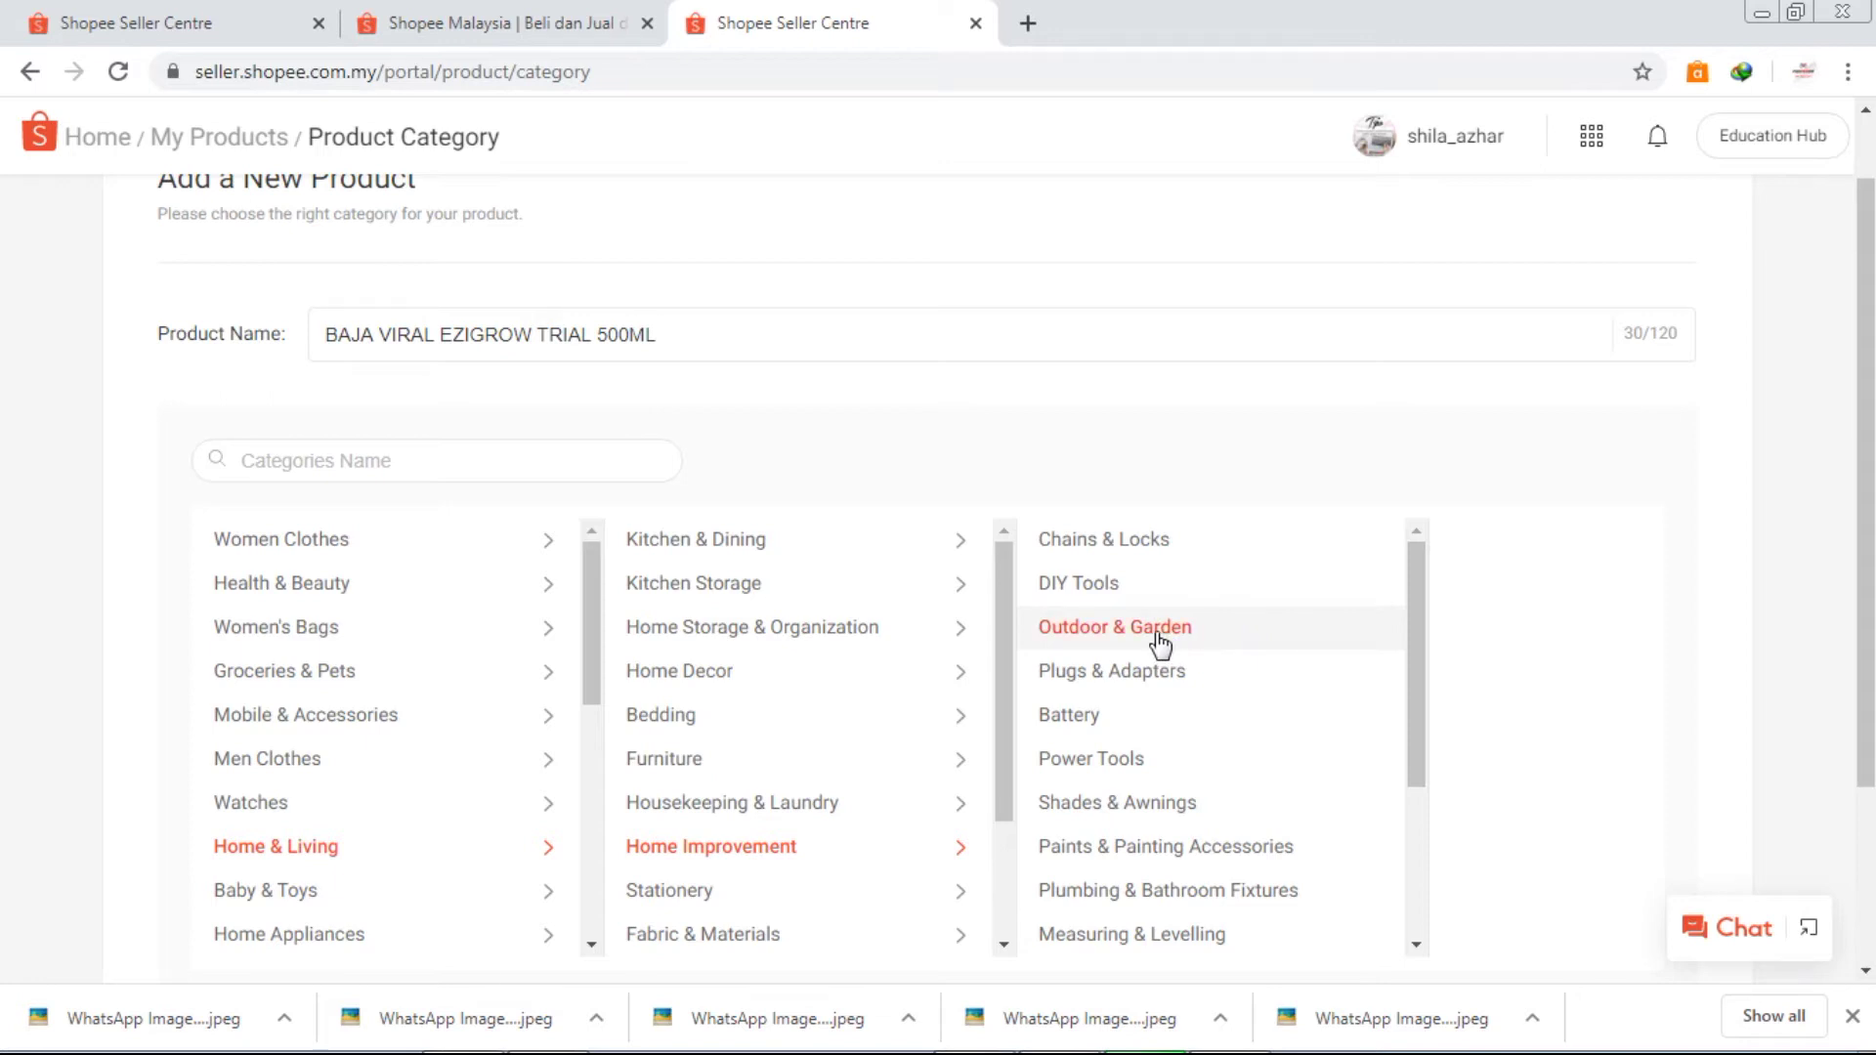
left_click_drag(1862, 427, 1862, 600)
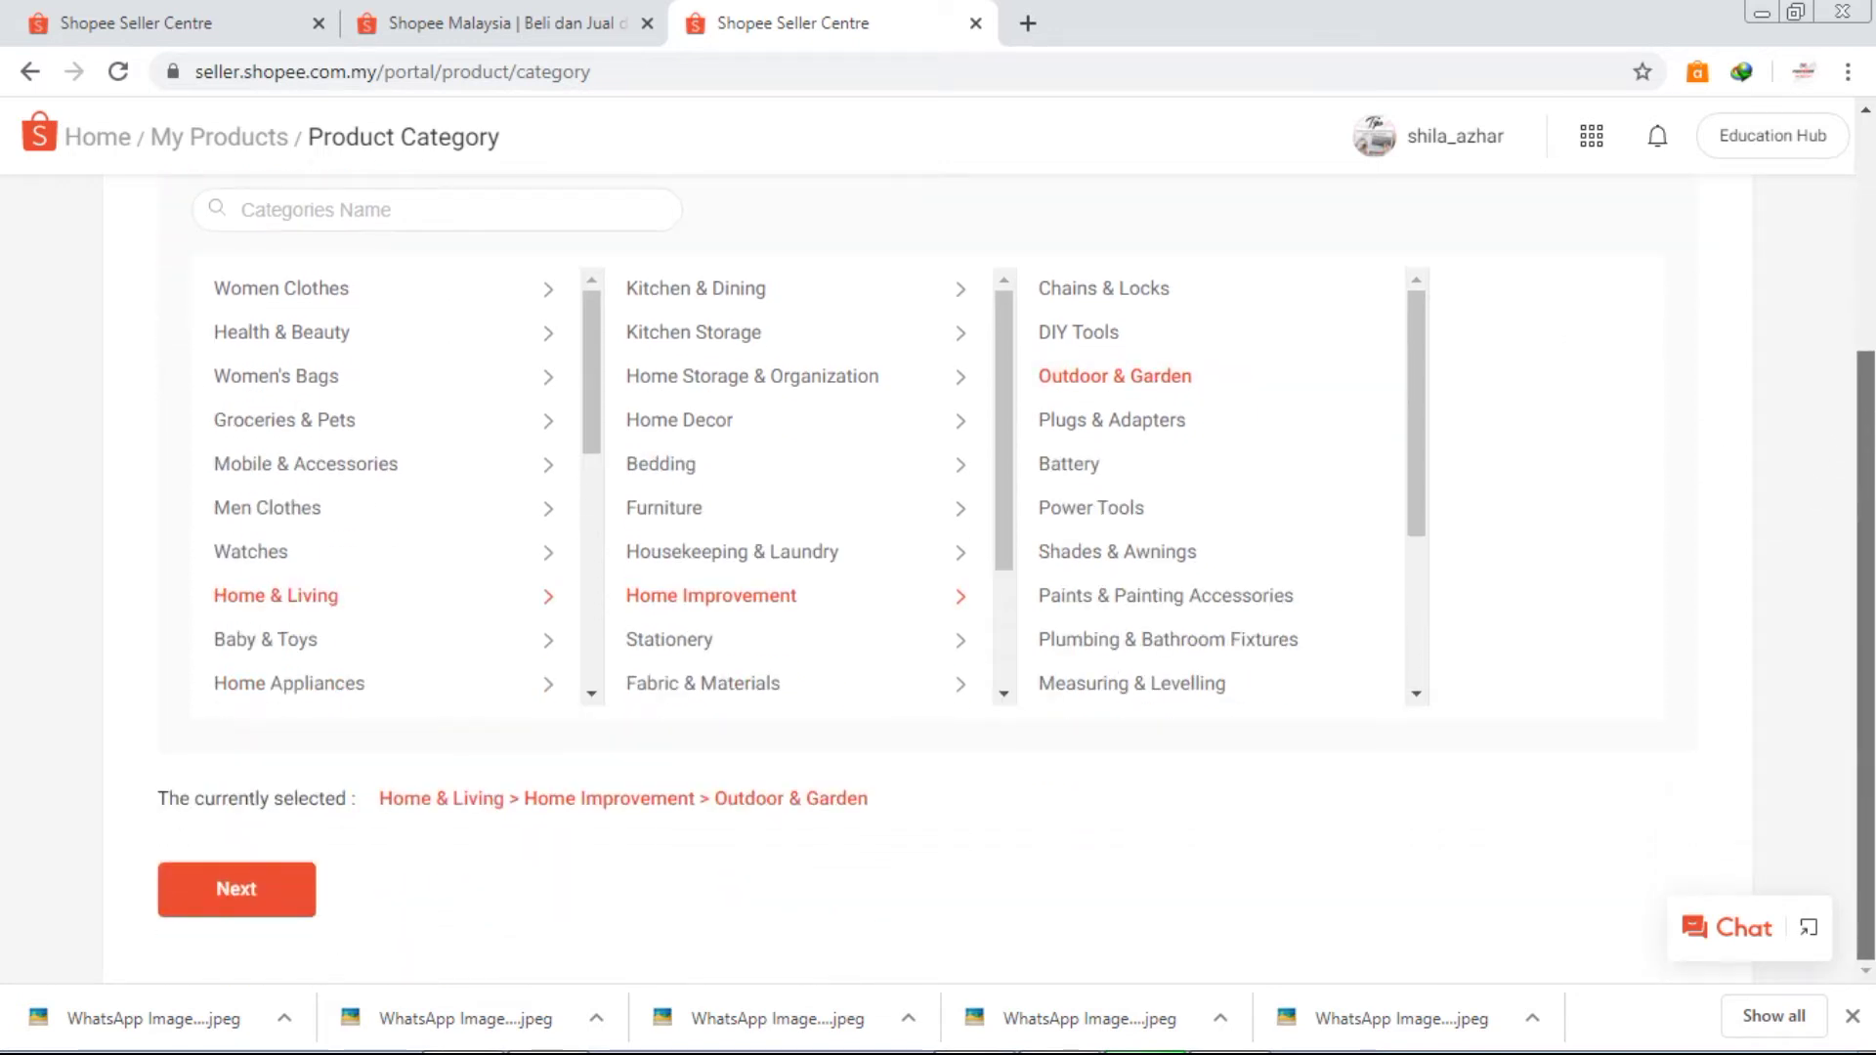
left_click(237, 890)
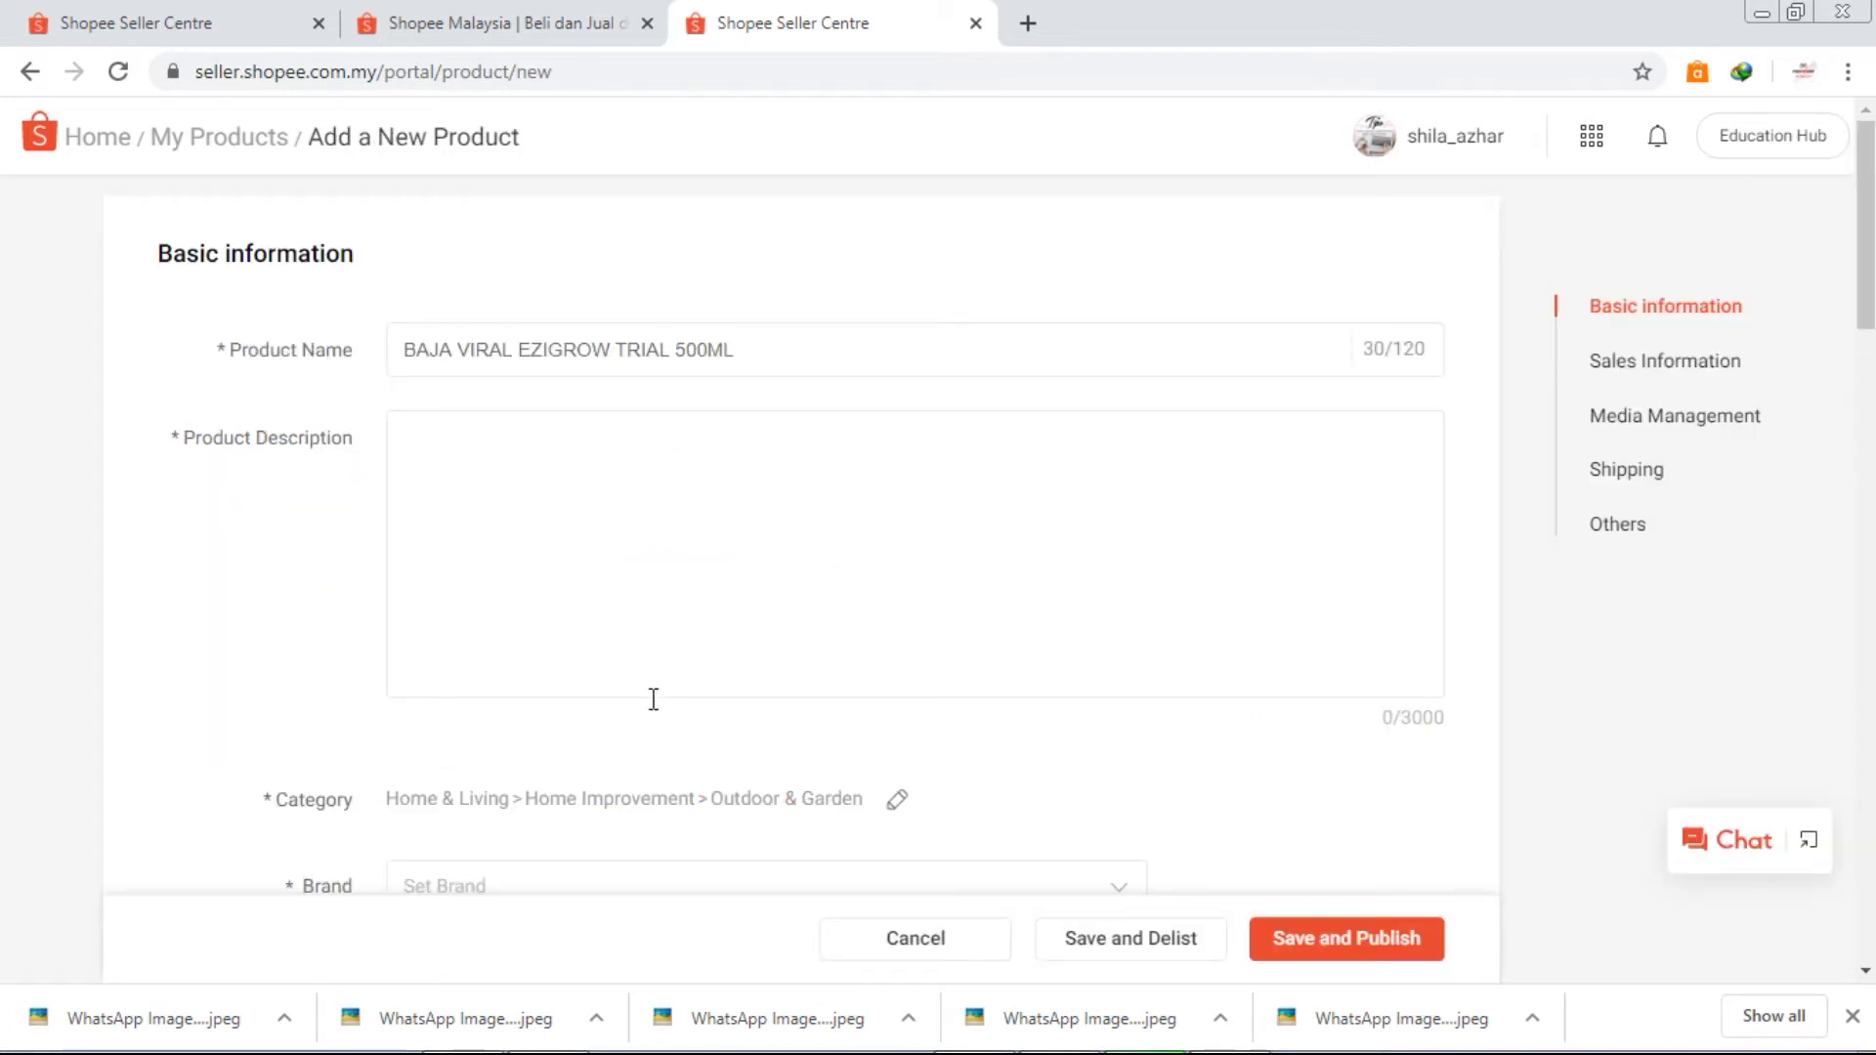
Step: Paste the prepared Ezigrow sales text, with testimonial and numbered benefits, as the product description
scroll(1865, 254, "down", 2)
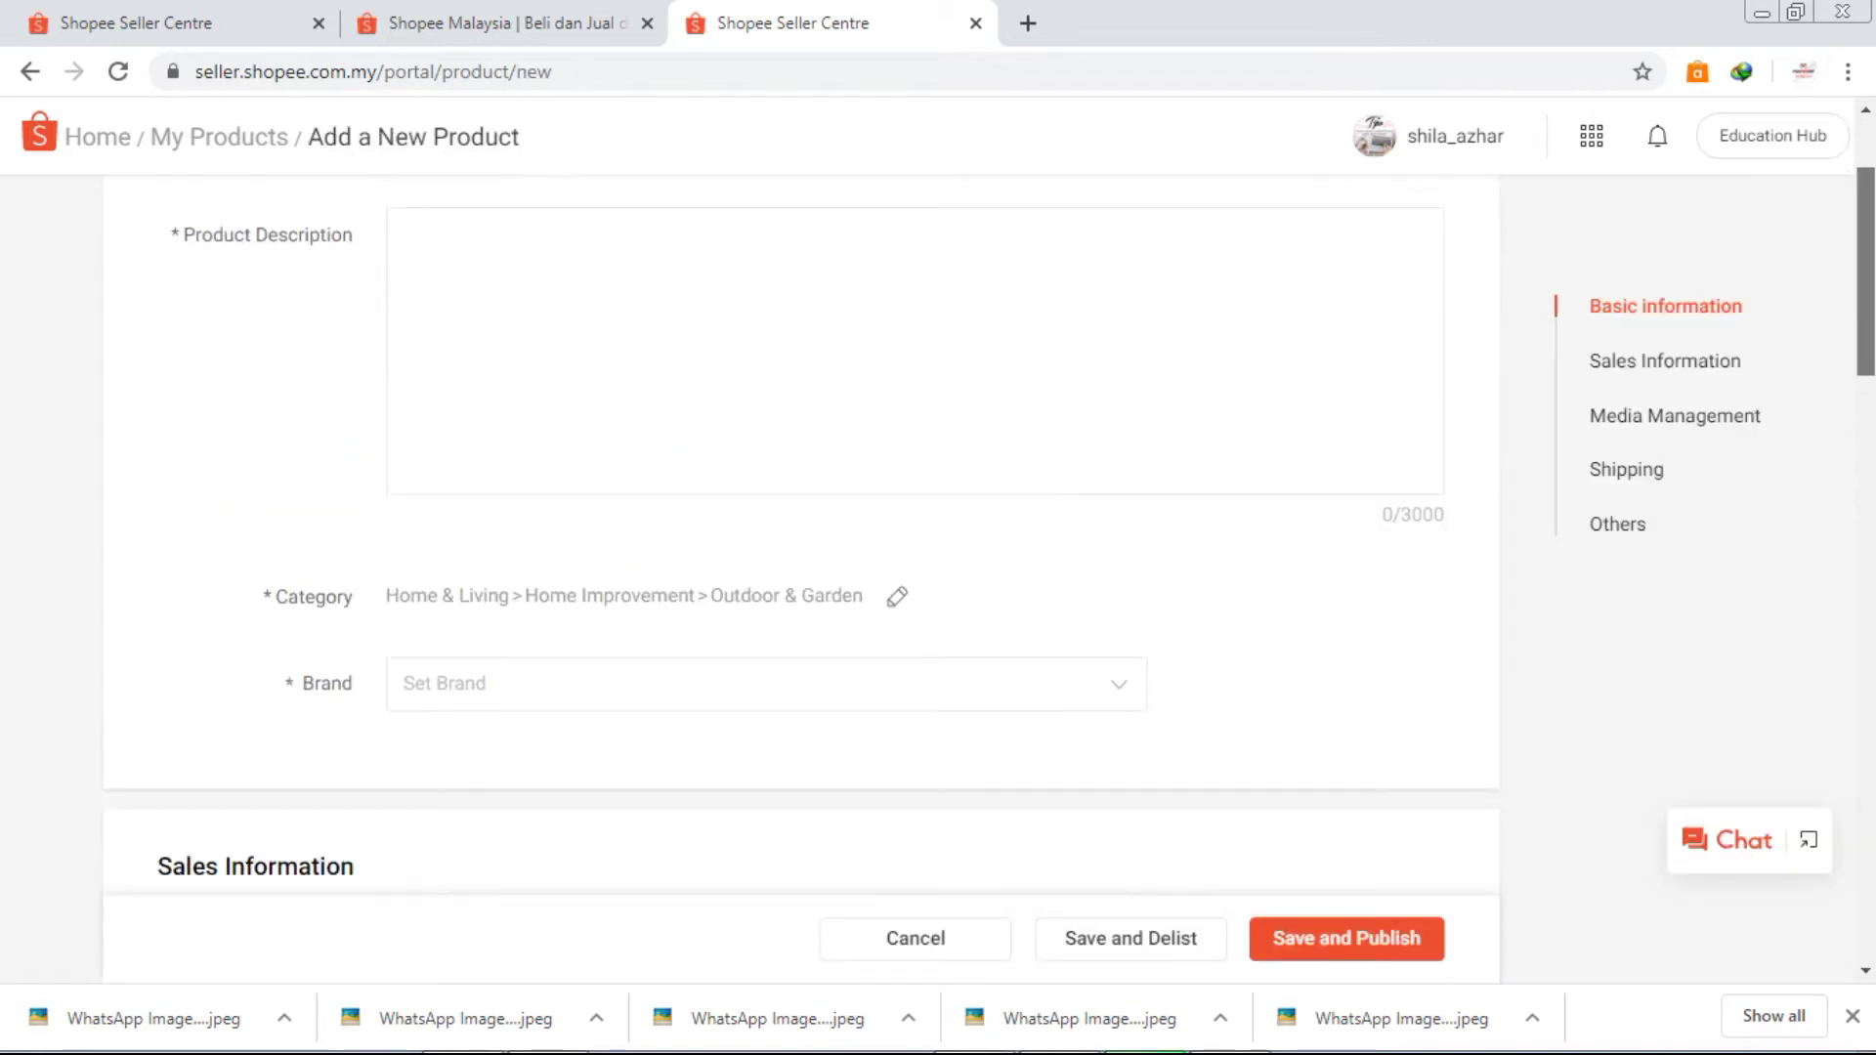
scroll(1866, 254, "down", 8)
scroll(1866, 254, "up", 10)
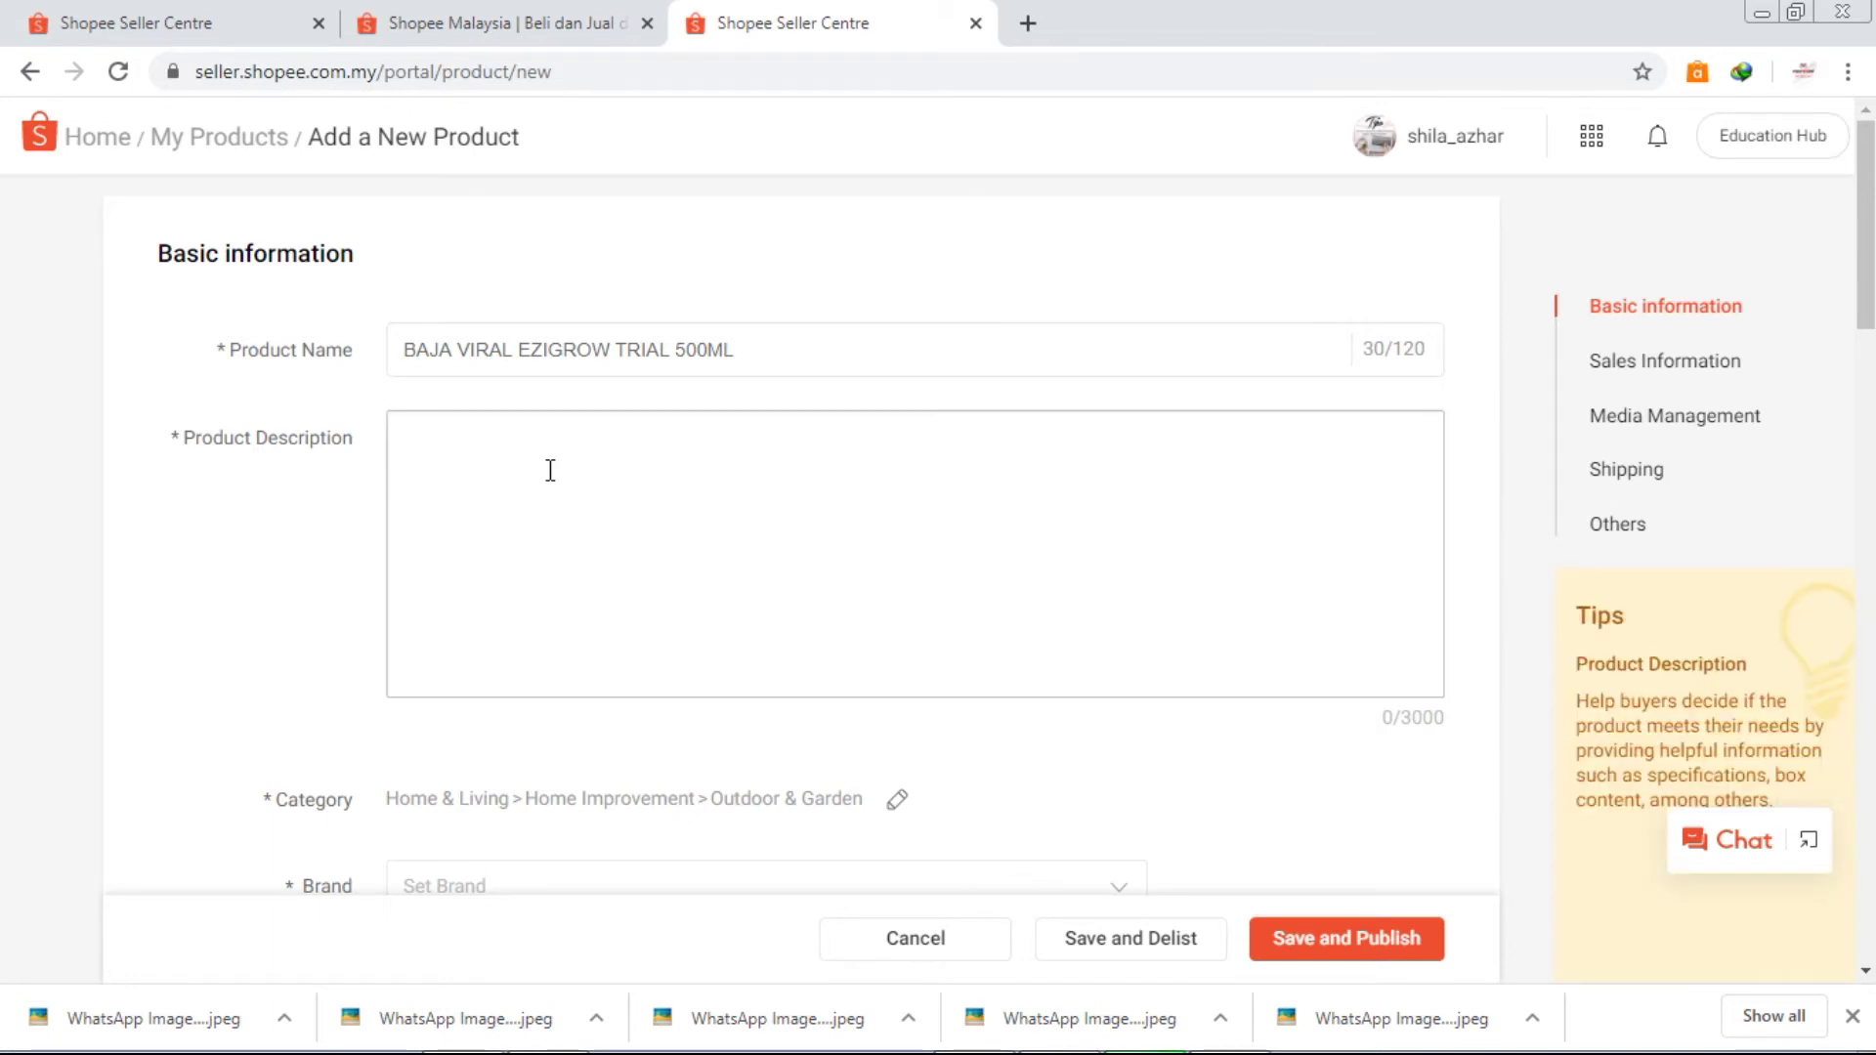
key("ctrl+v")
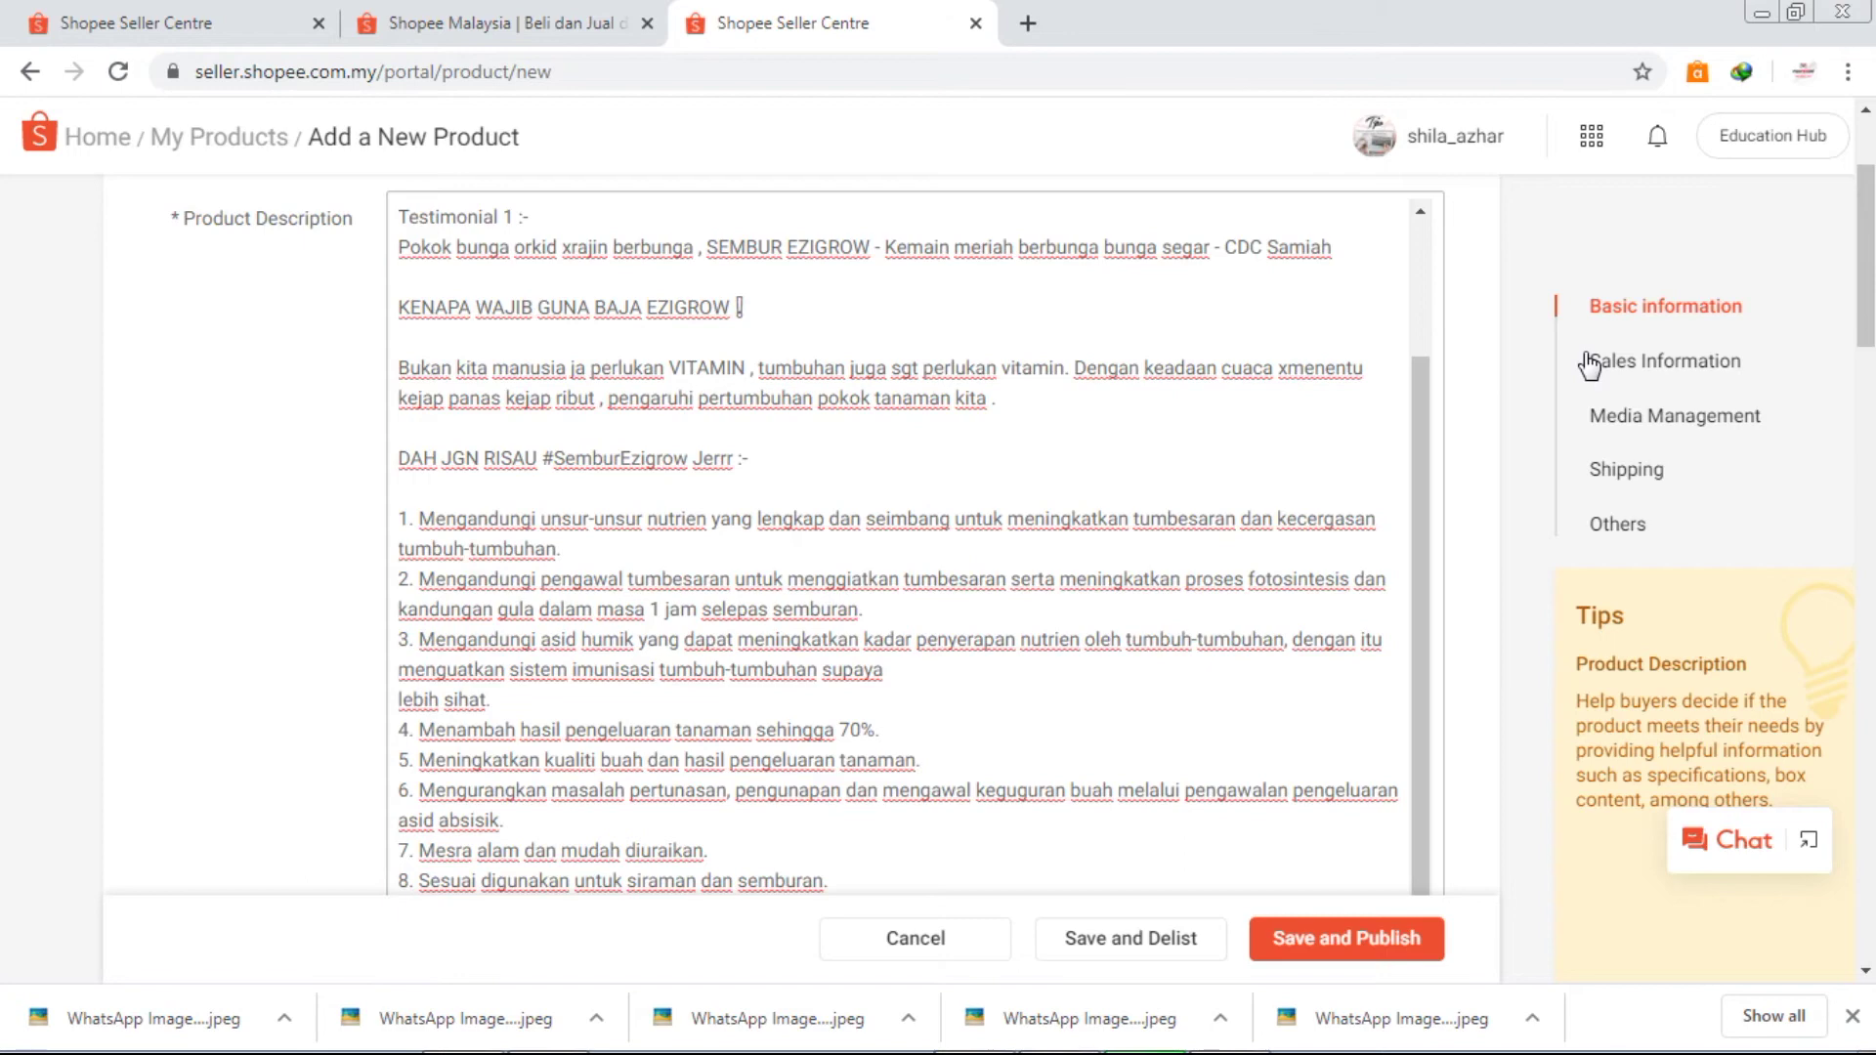
Step: Find the brand with the search text EZI and set it to Hai-O Ezigrow
left_click_drag(1863, 272, 1872, 357)
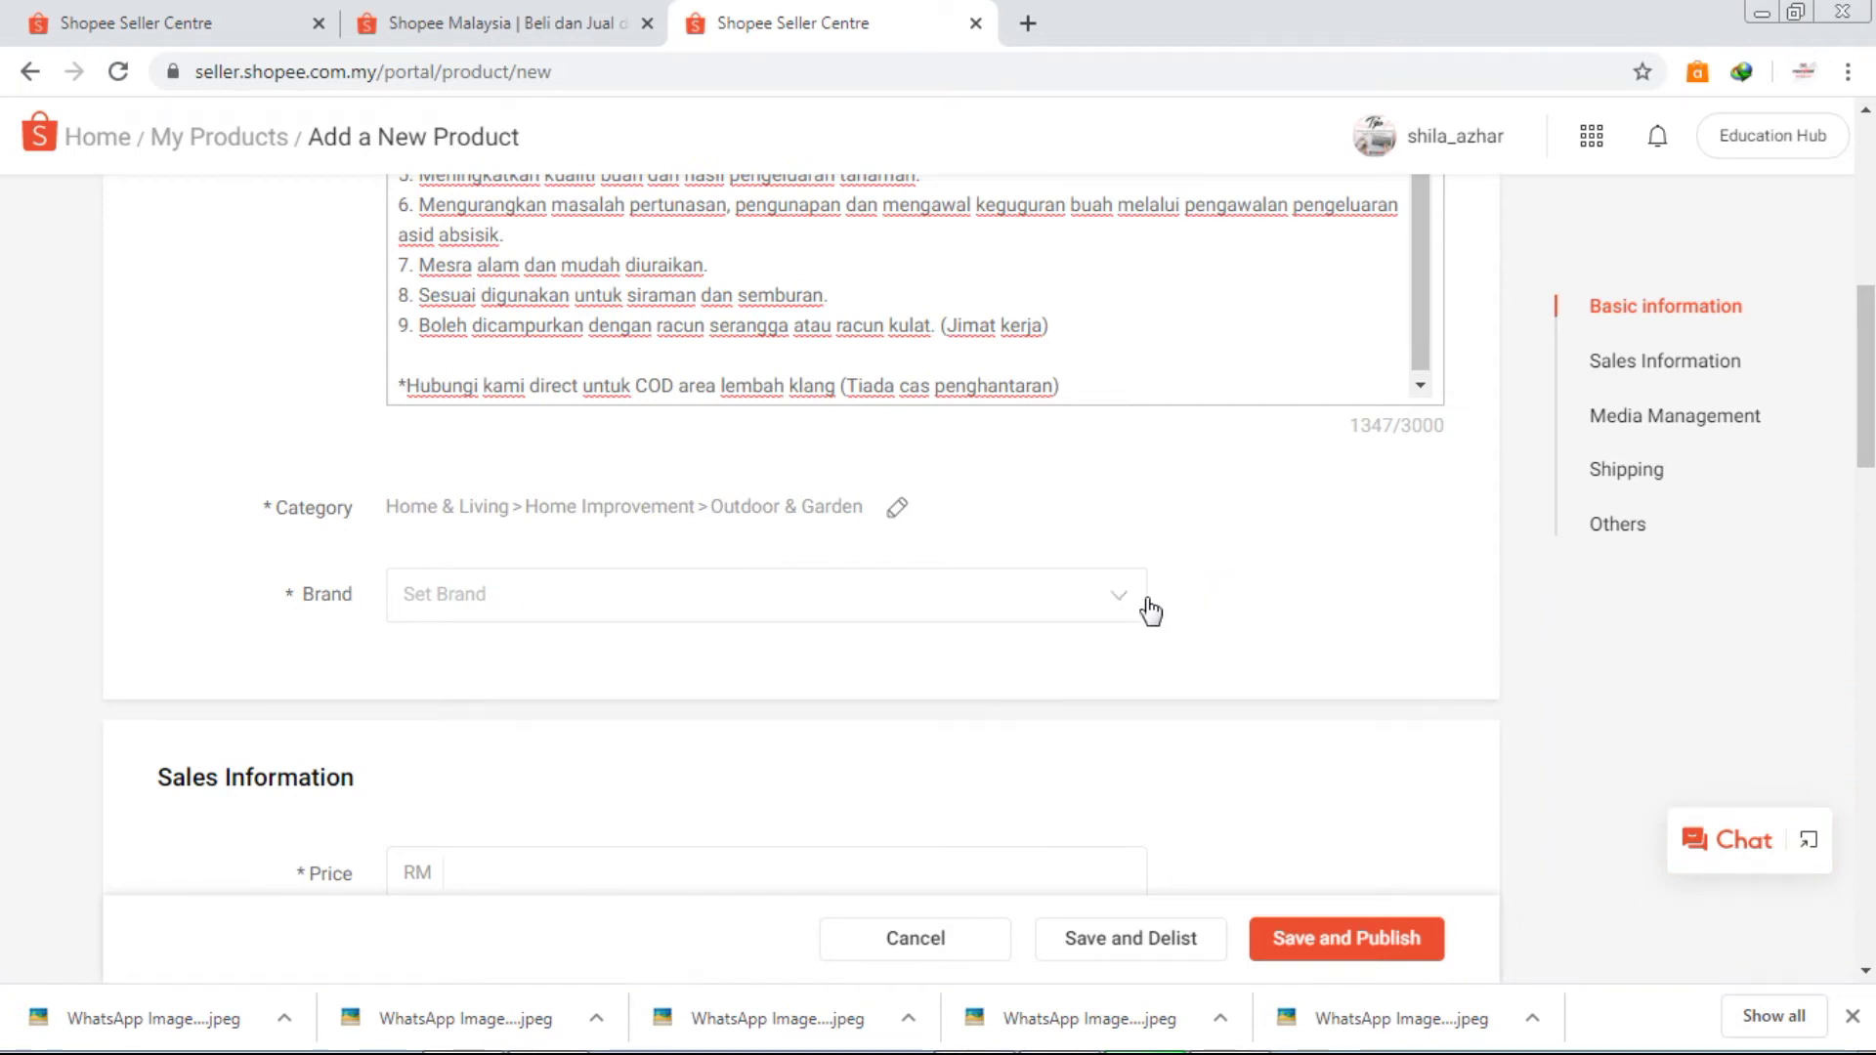
left_click(796, 630)
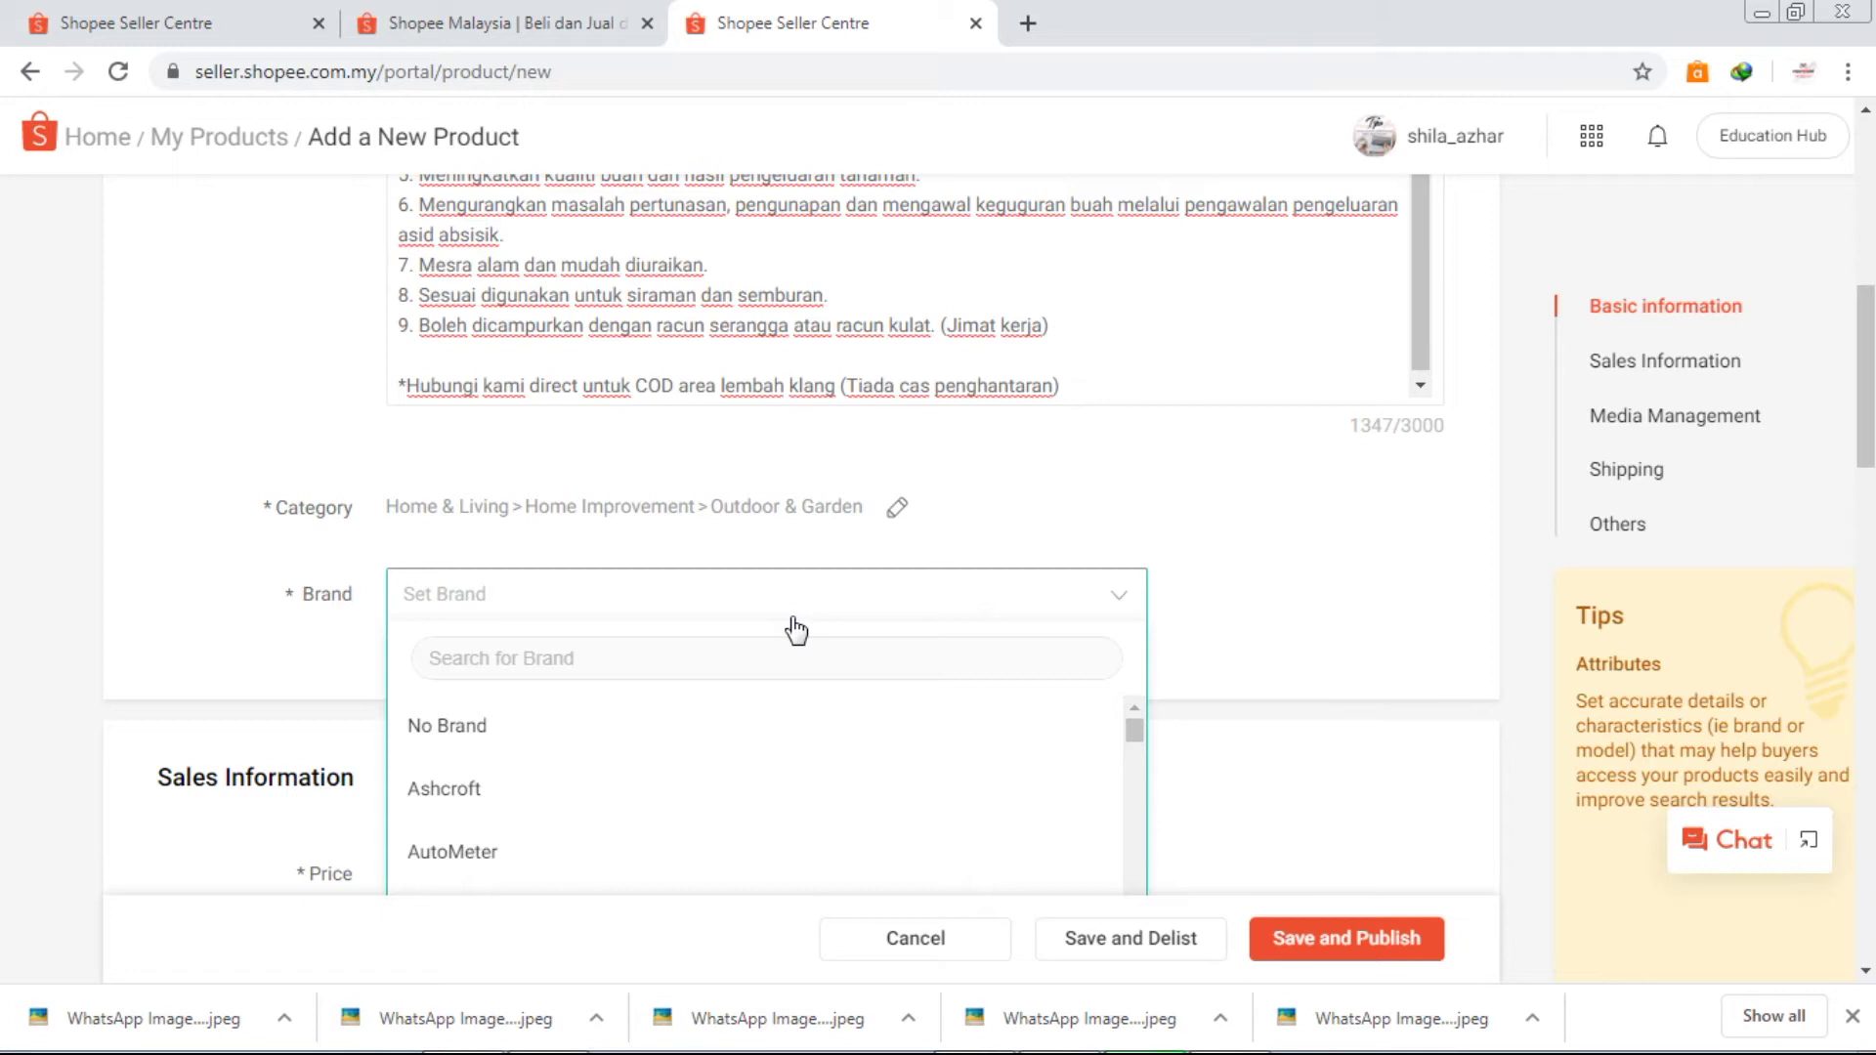
left_click(792, 629)
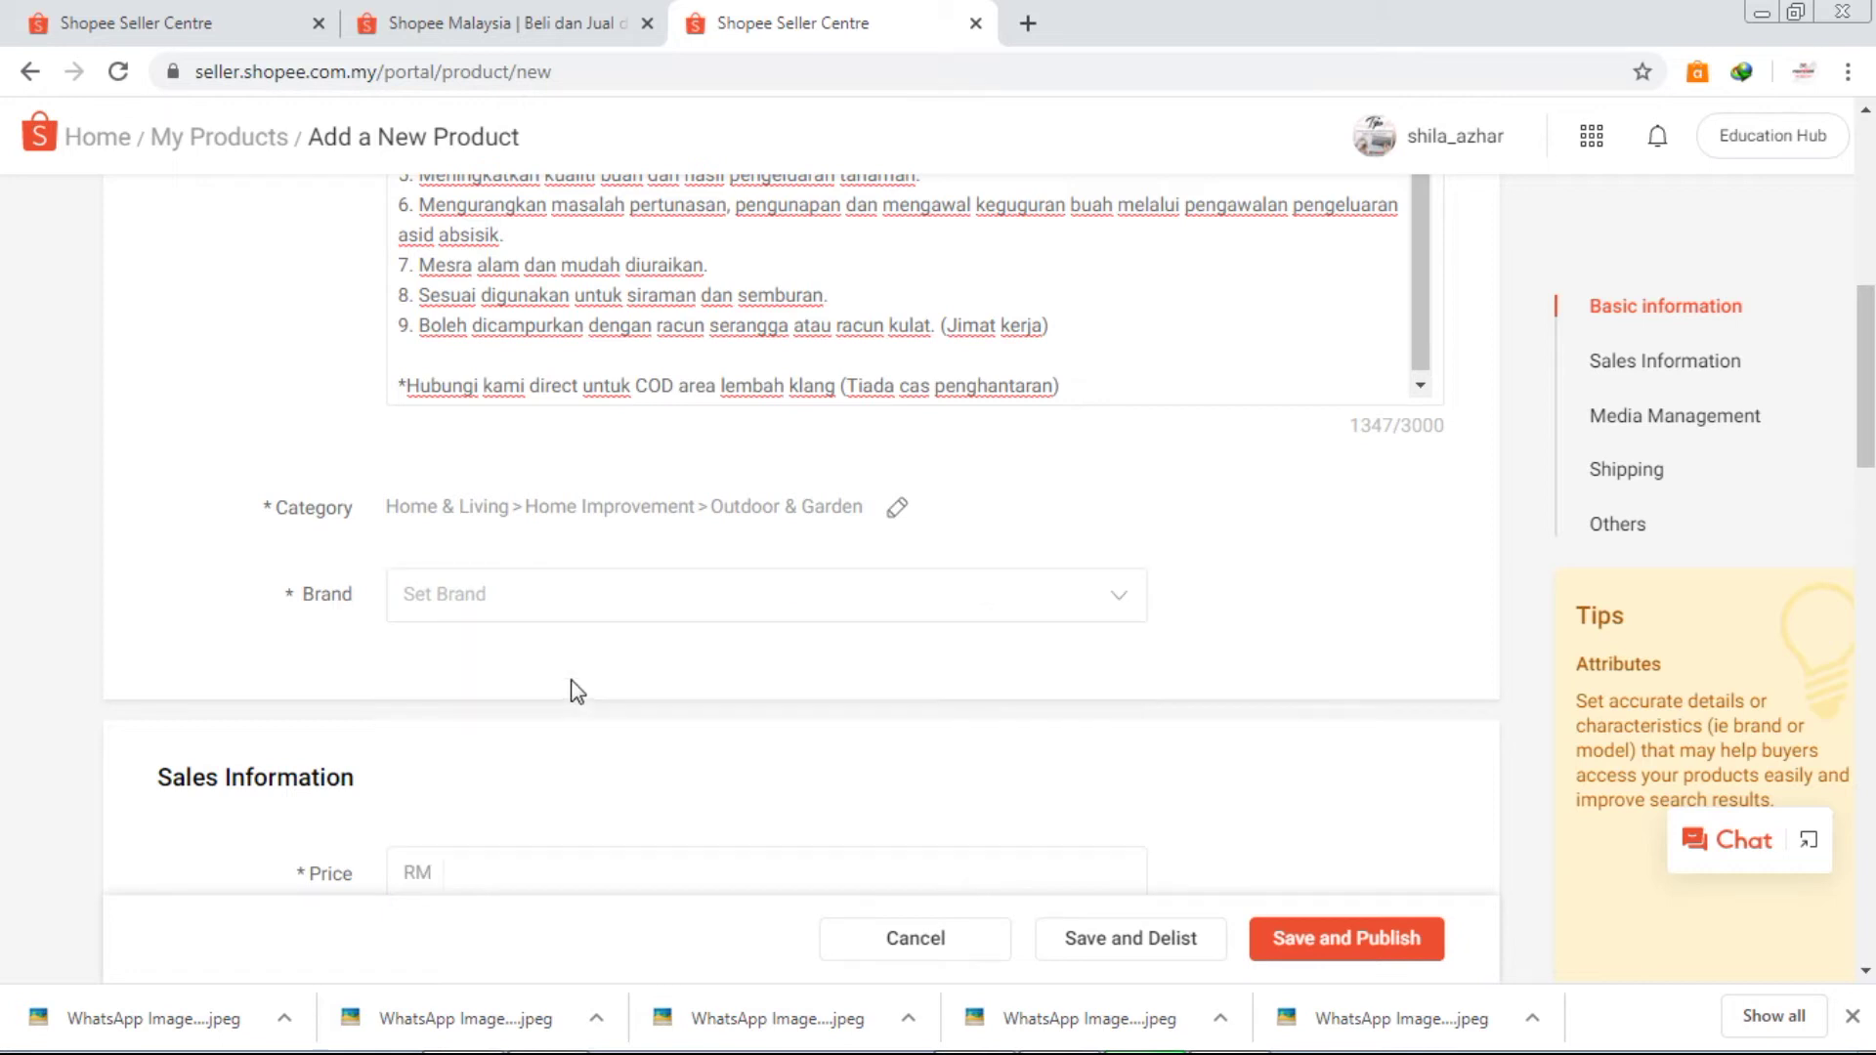
left_click(723, 603)
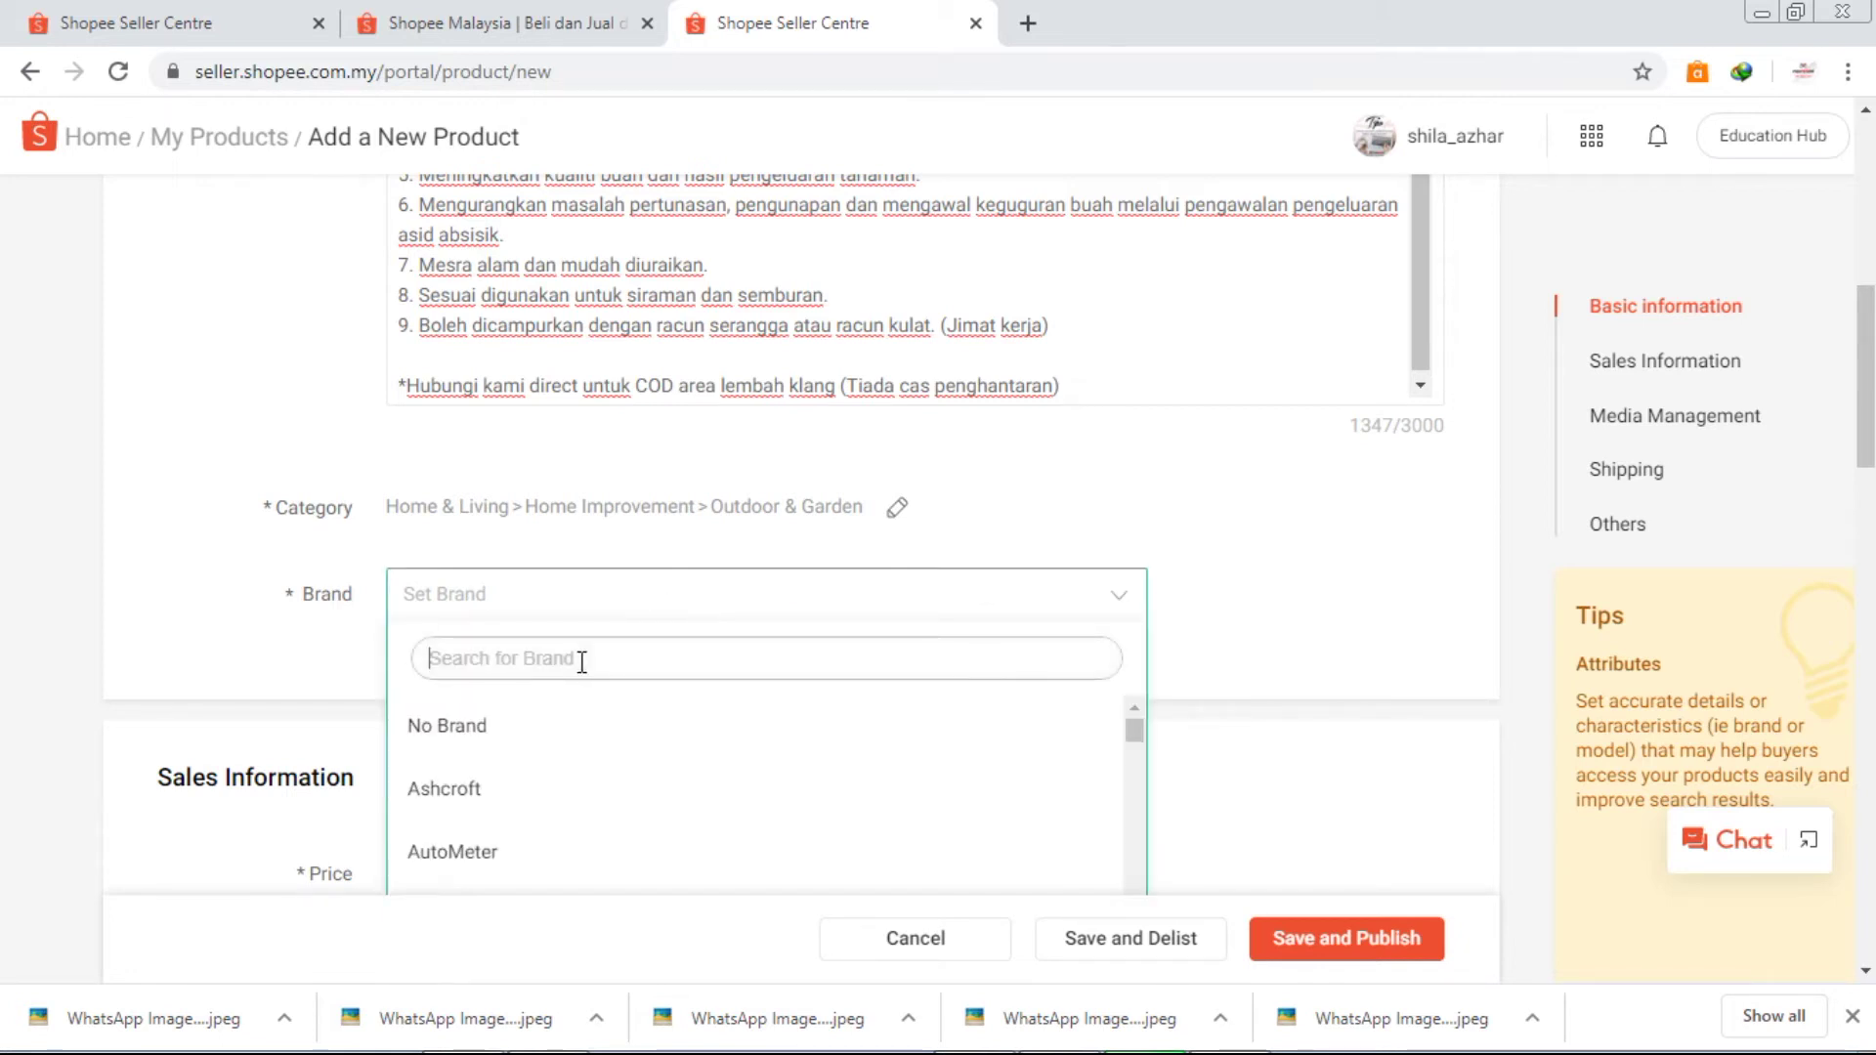
type("EZ")
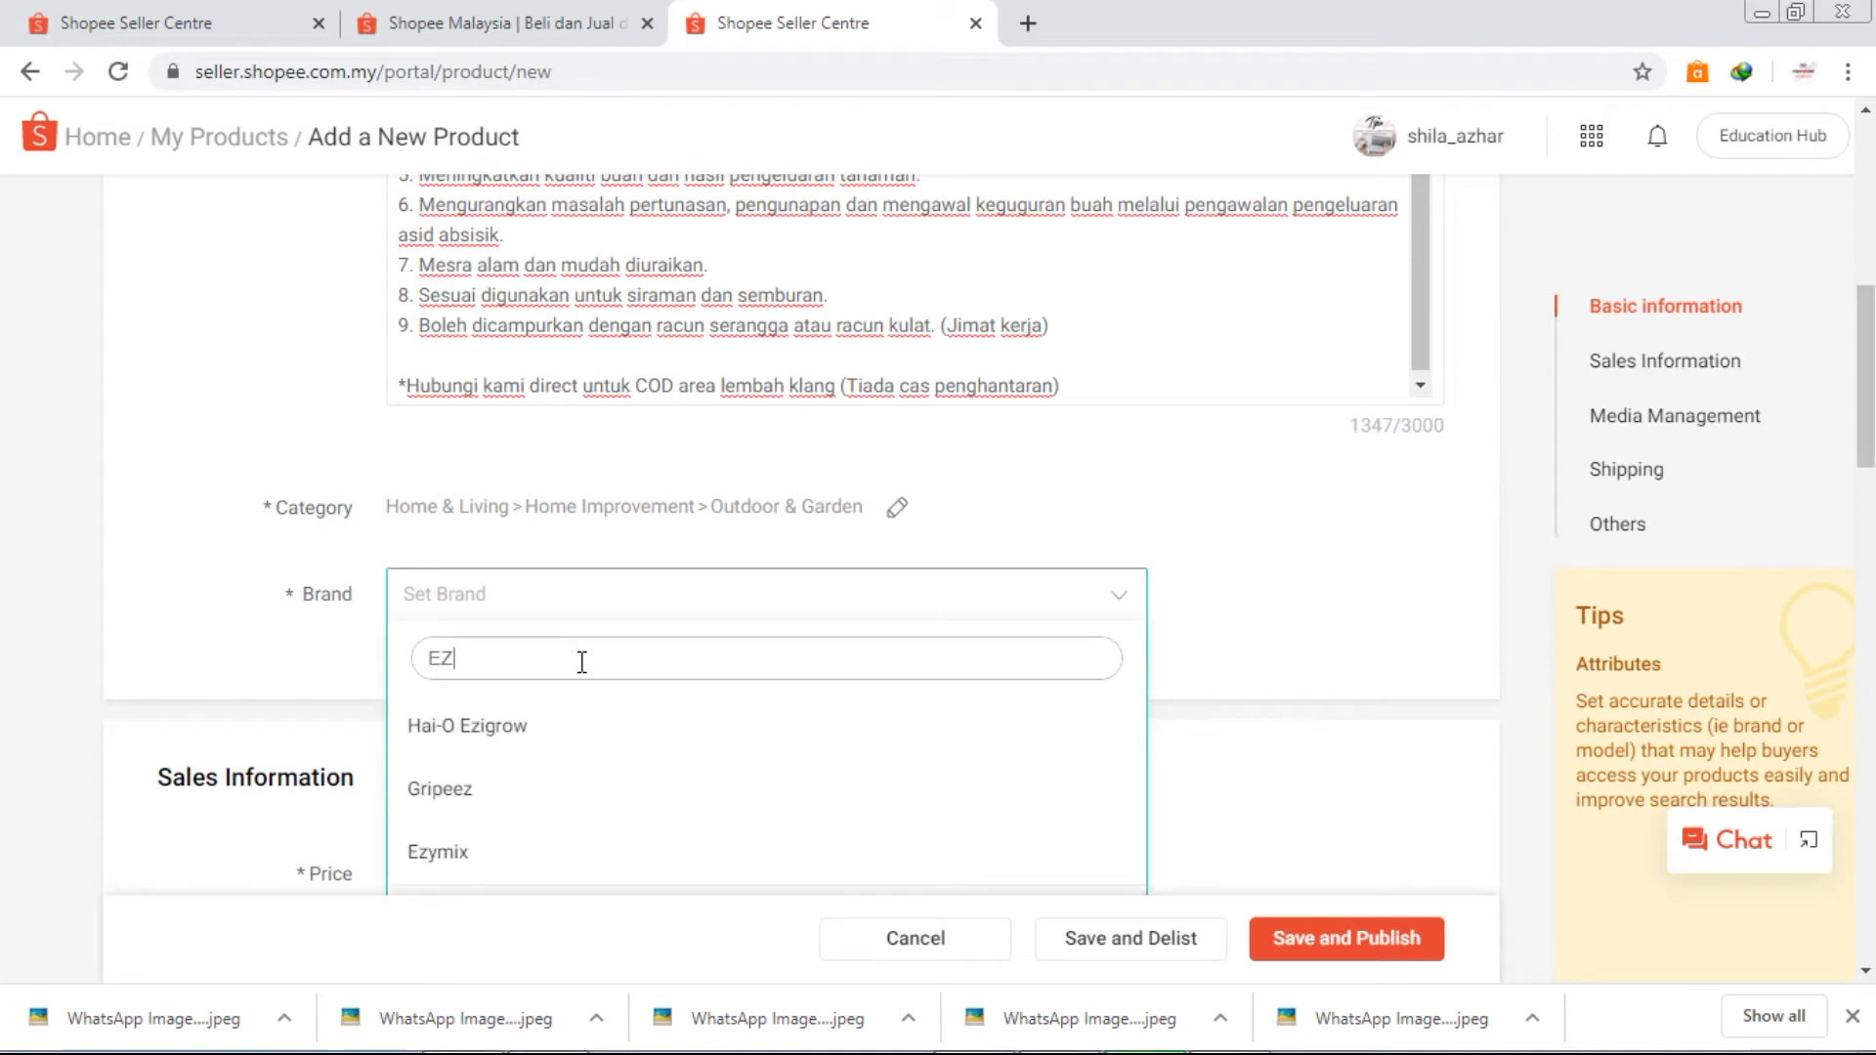
type("I")
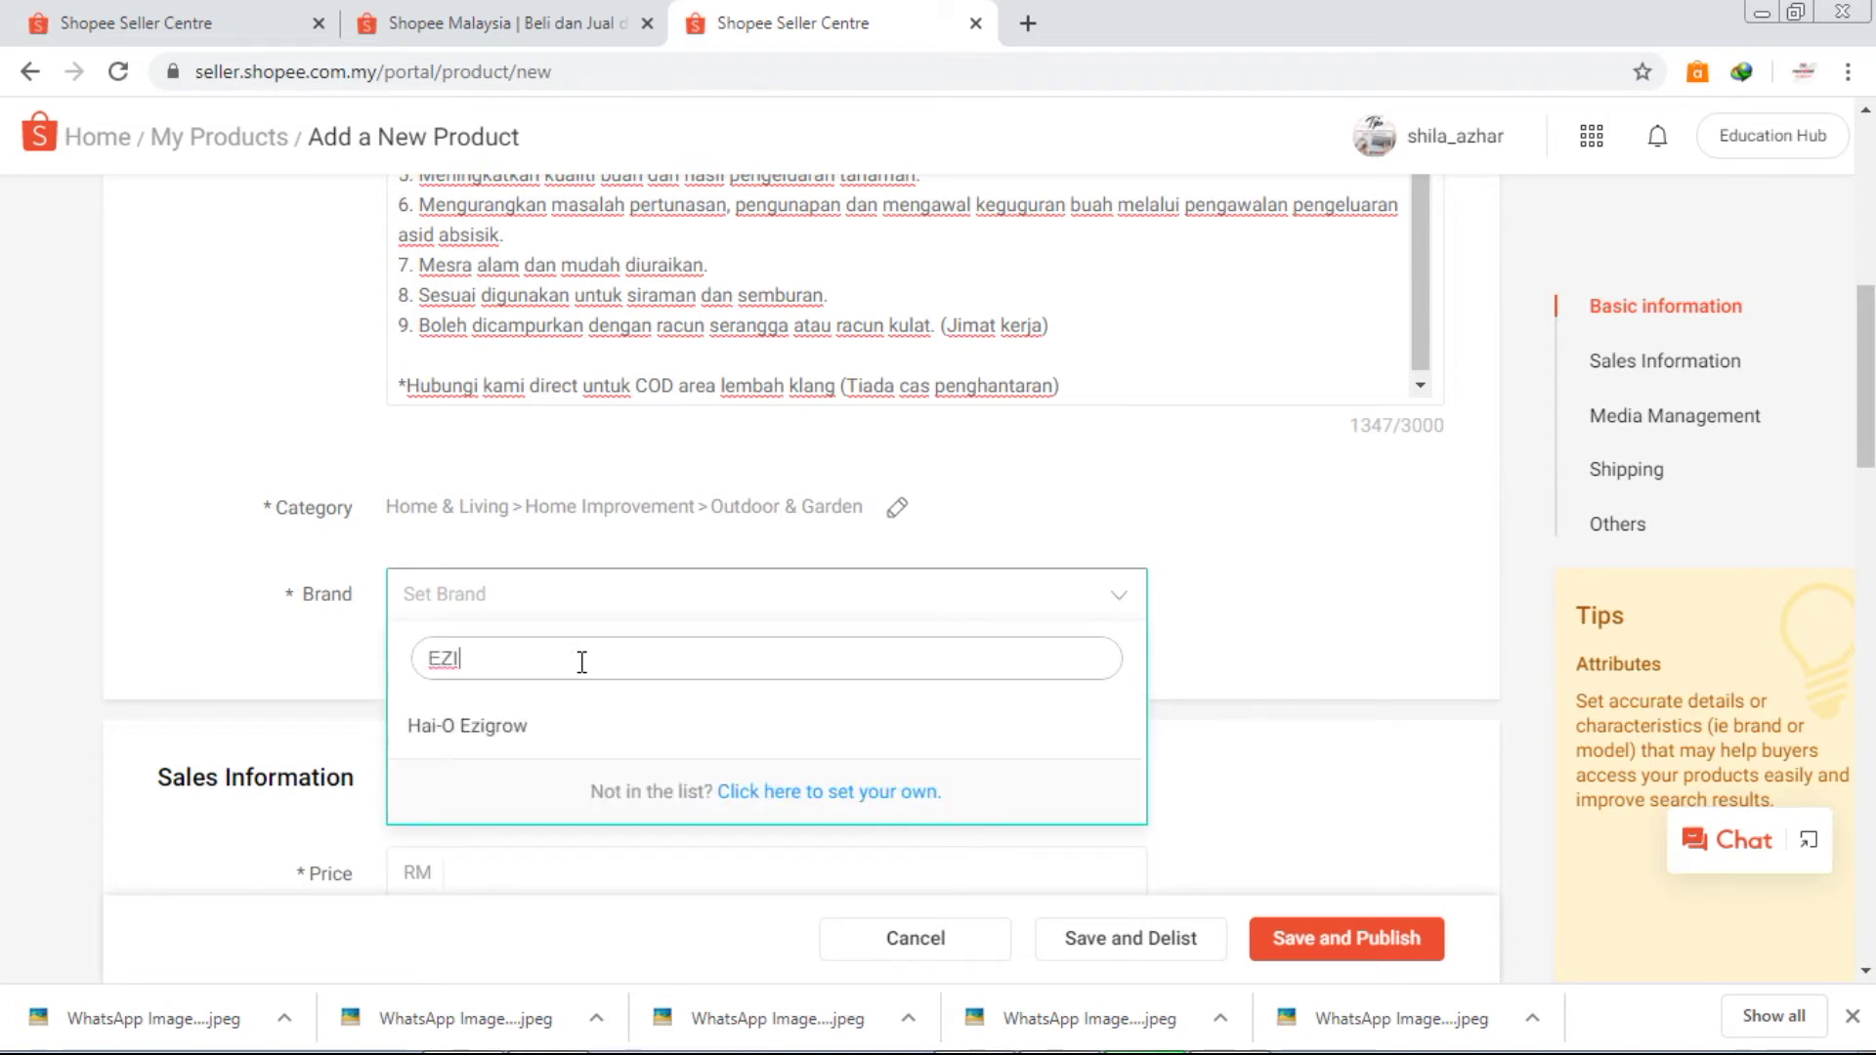
left_click(529, 728)
left_click(1570, 636)
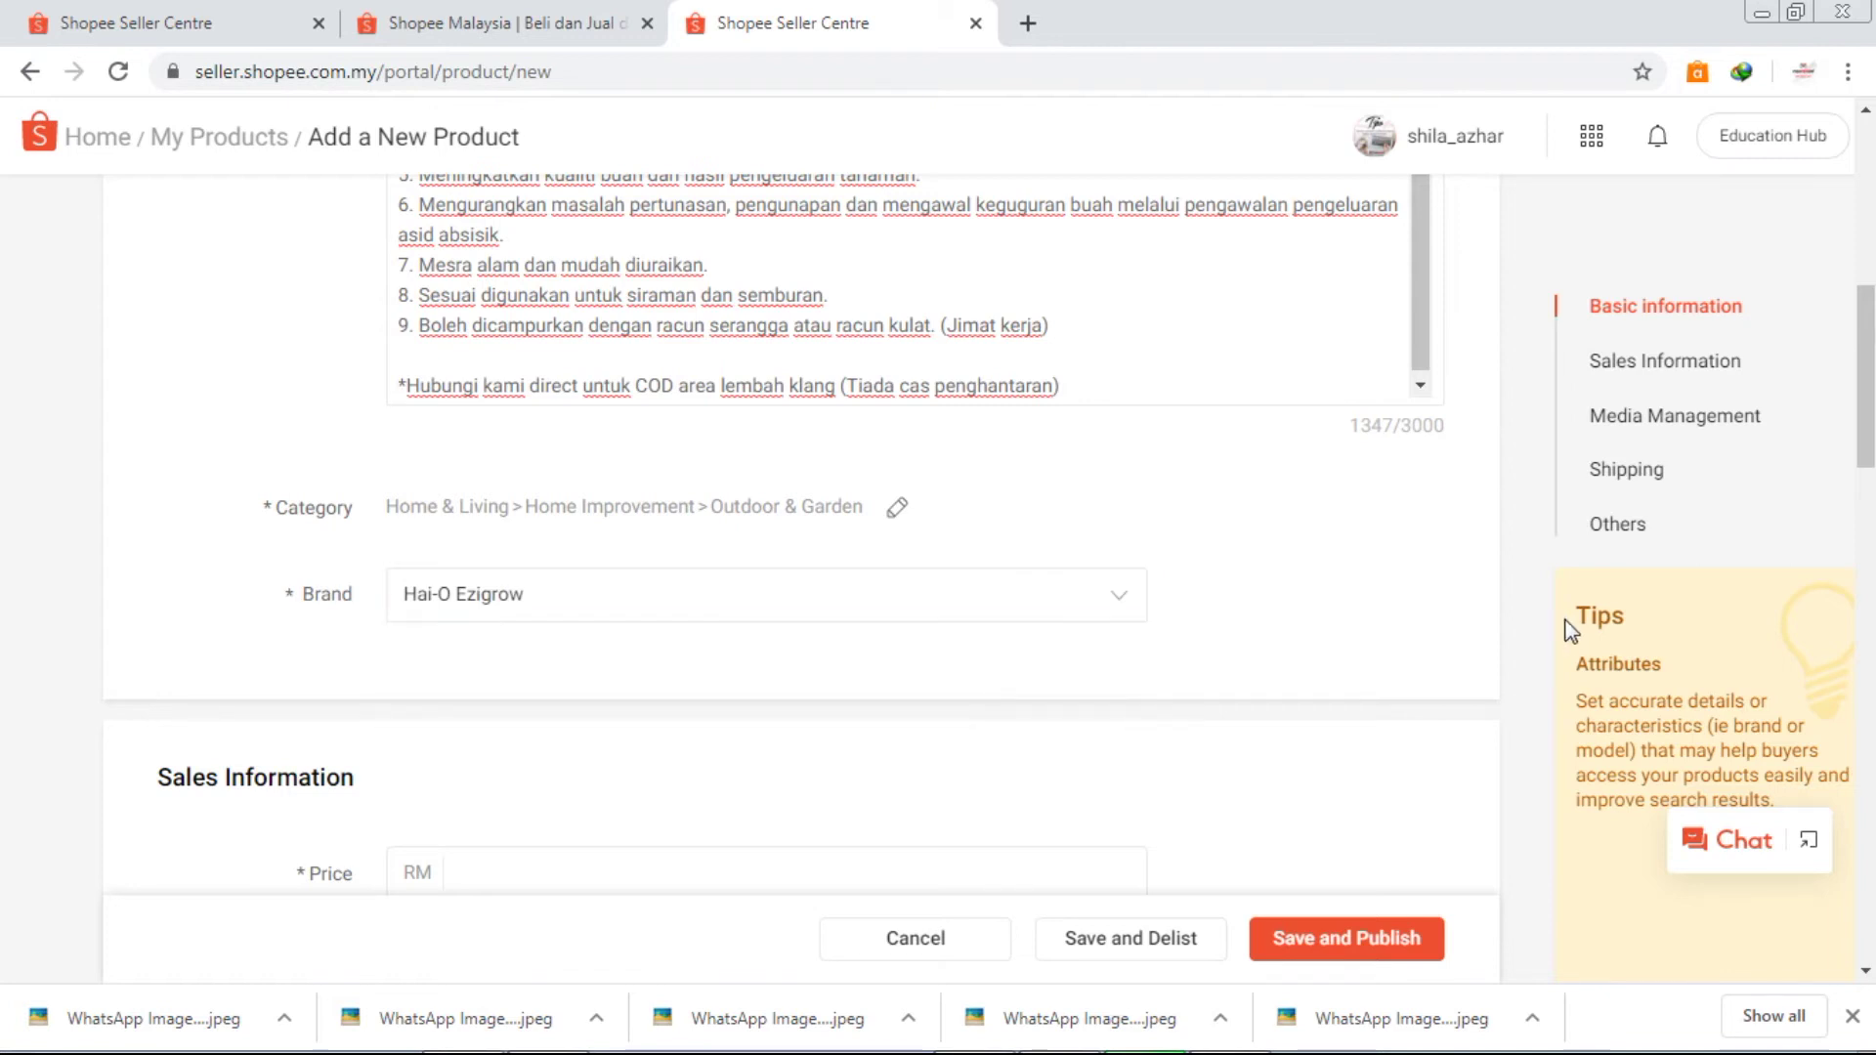
Step: Set the product's price to RM 15 and its stock to 100
scroll(801, 537, "down", 4)
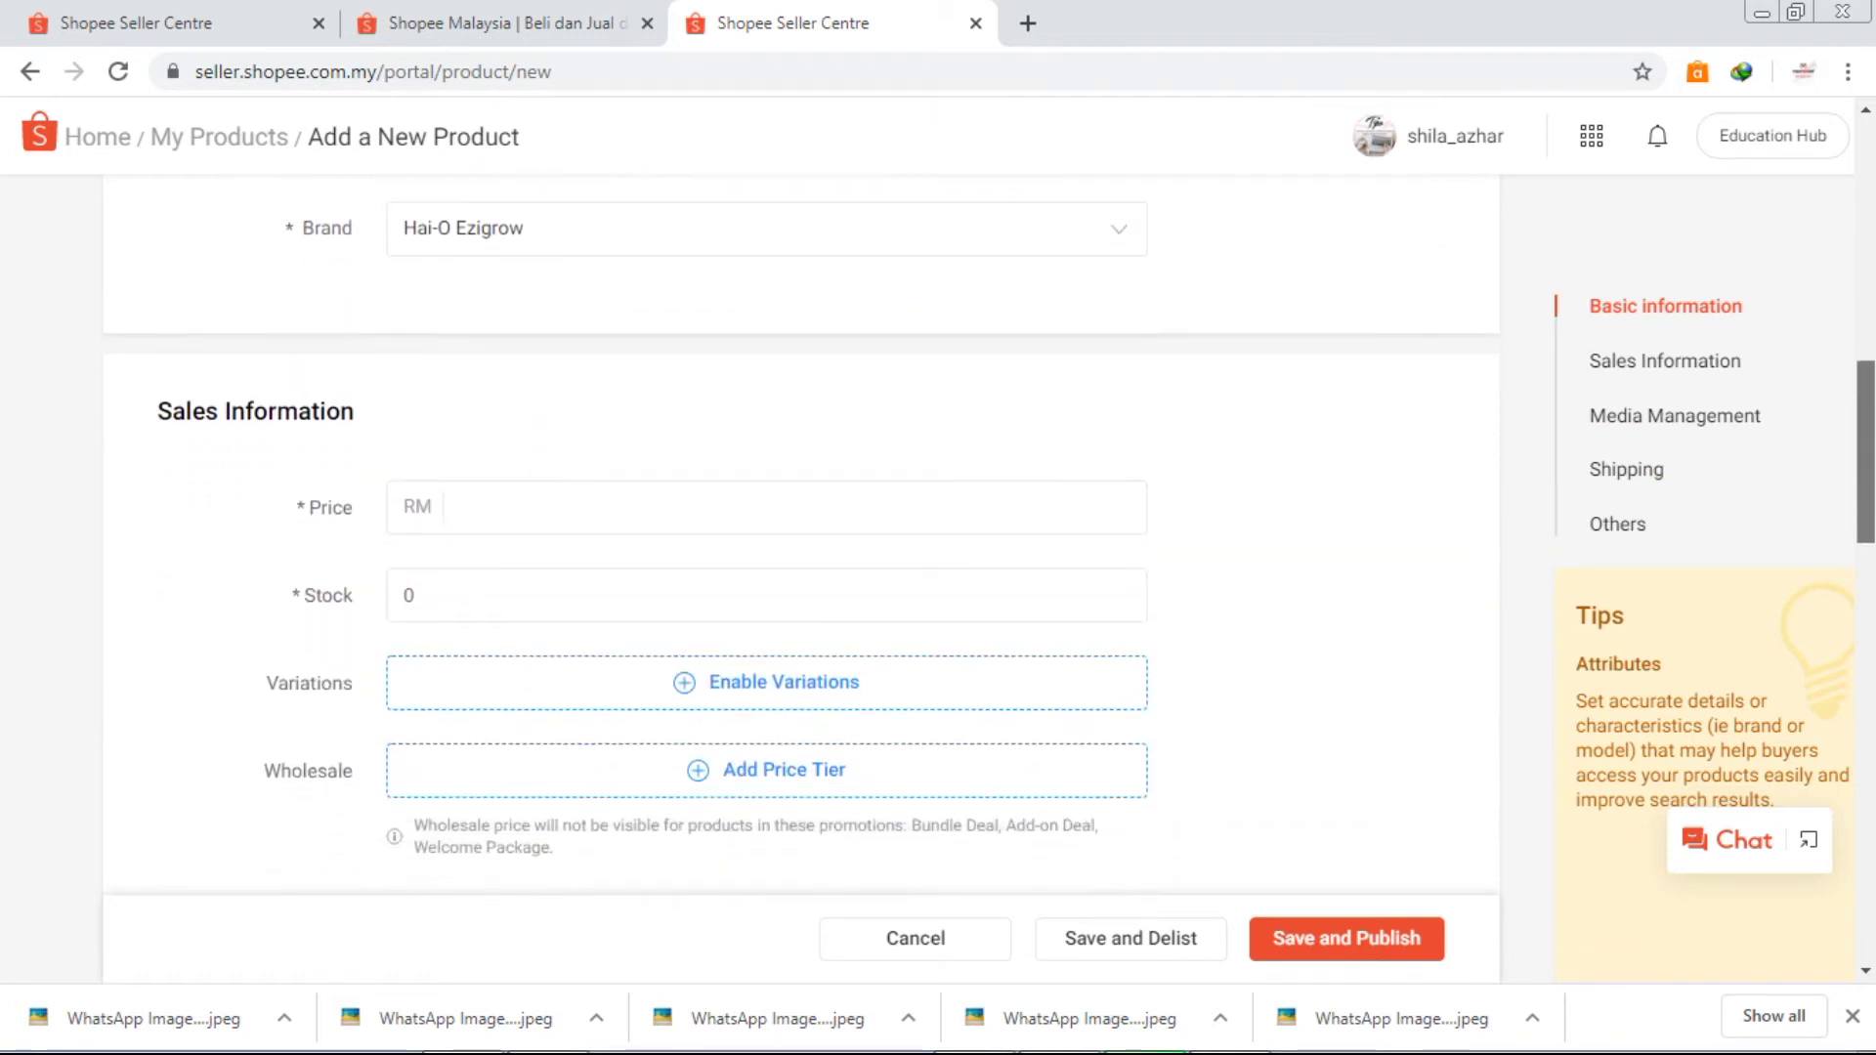
left_click(539, 509)
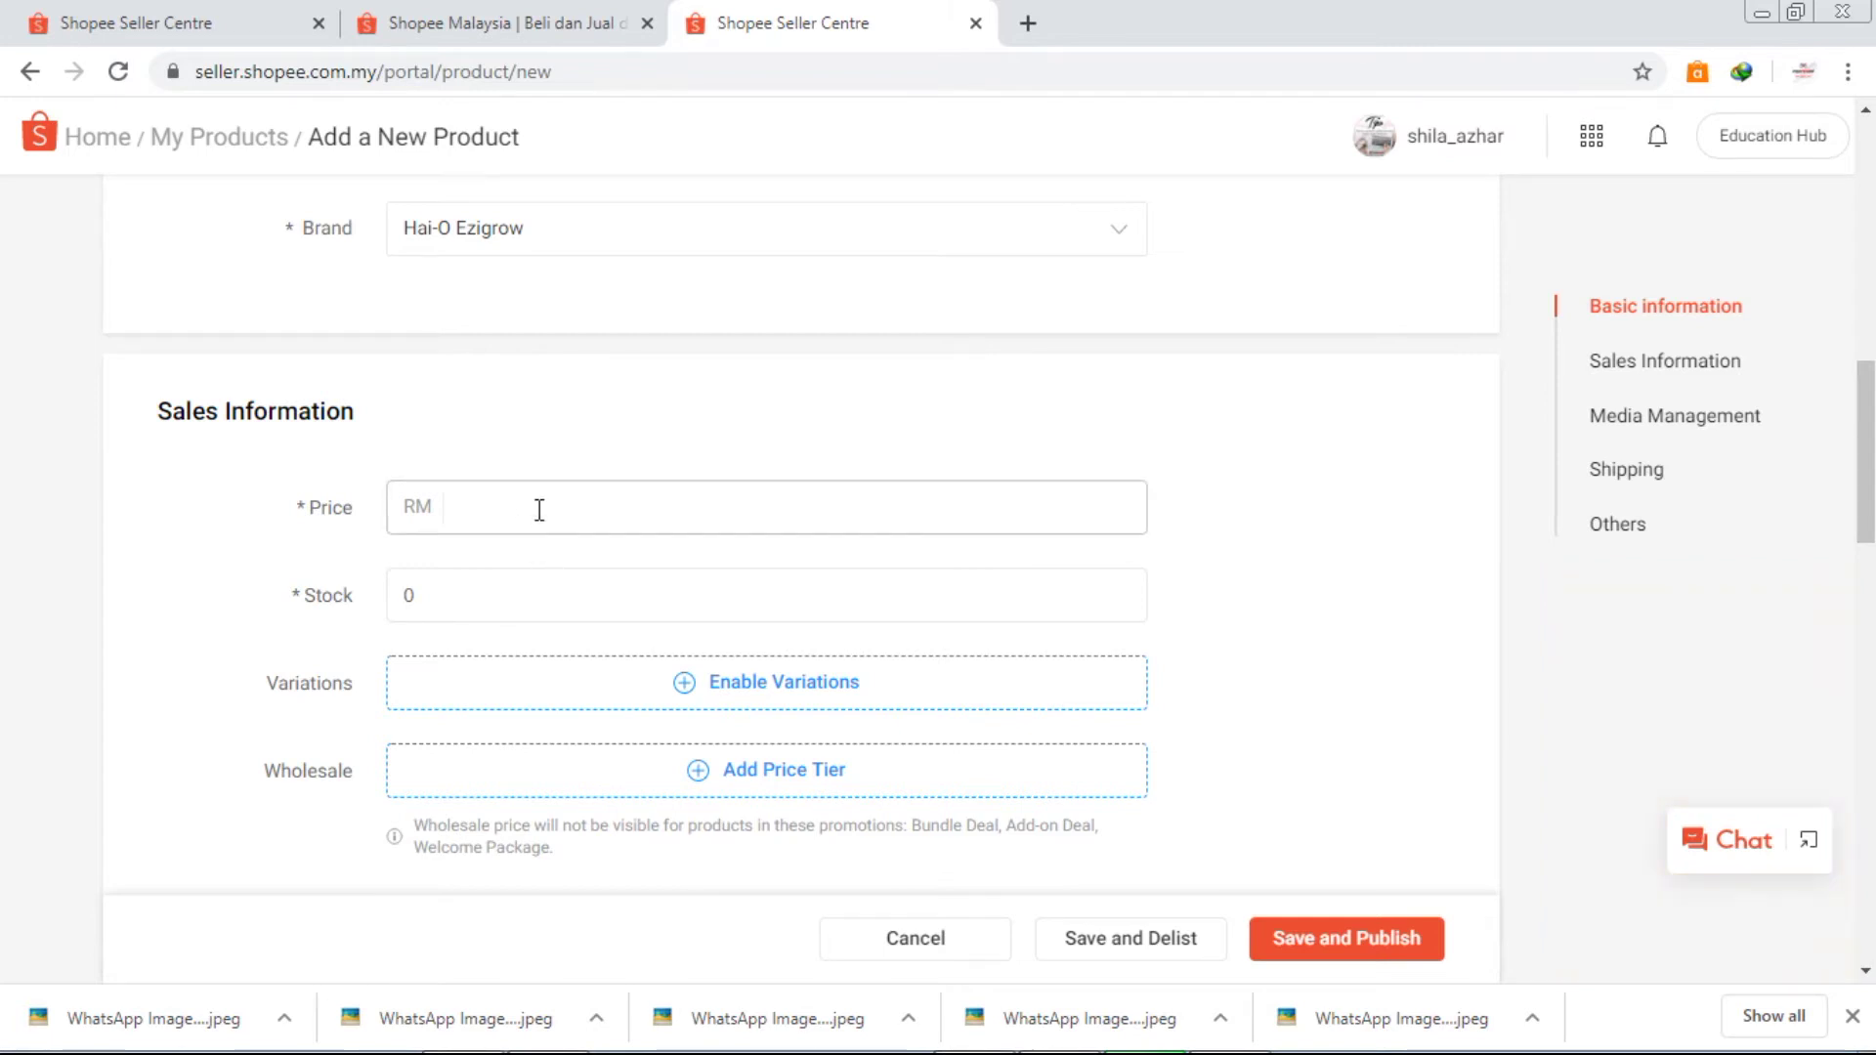
type("15")
left_click(416, 602)
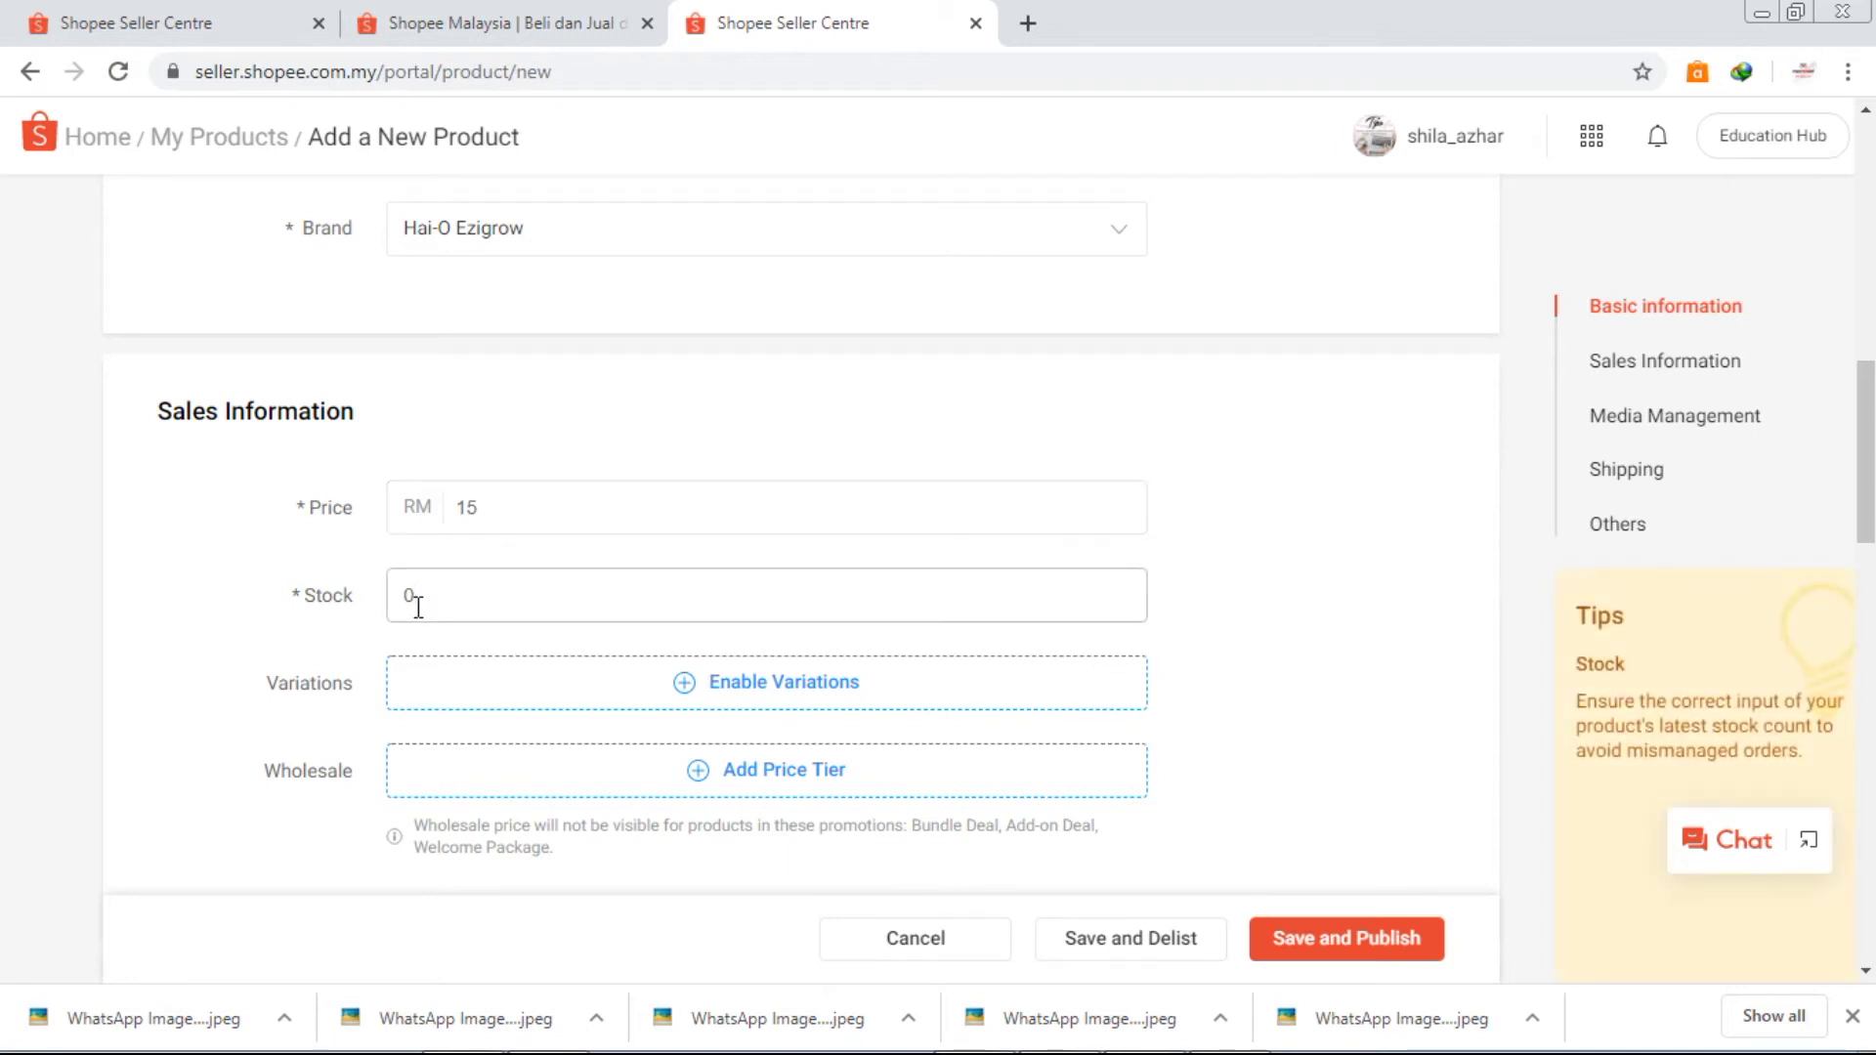
key("BackSpace")
type("100")
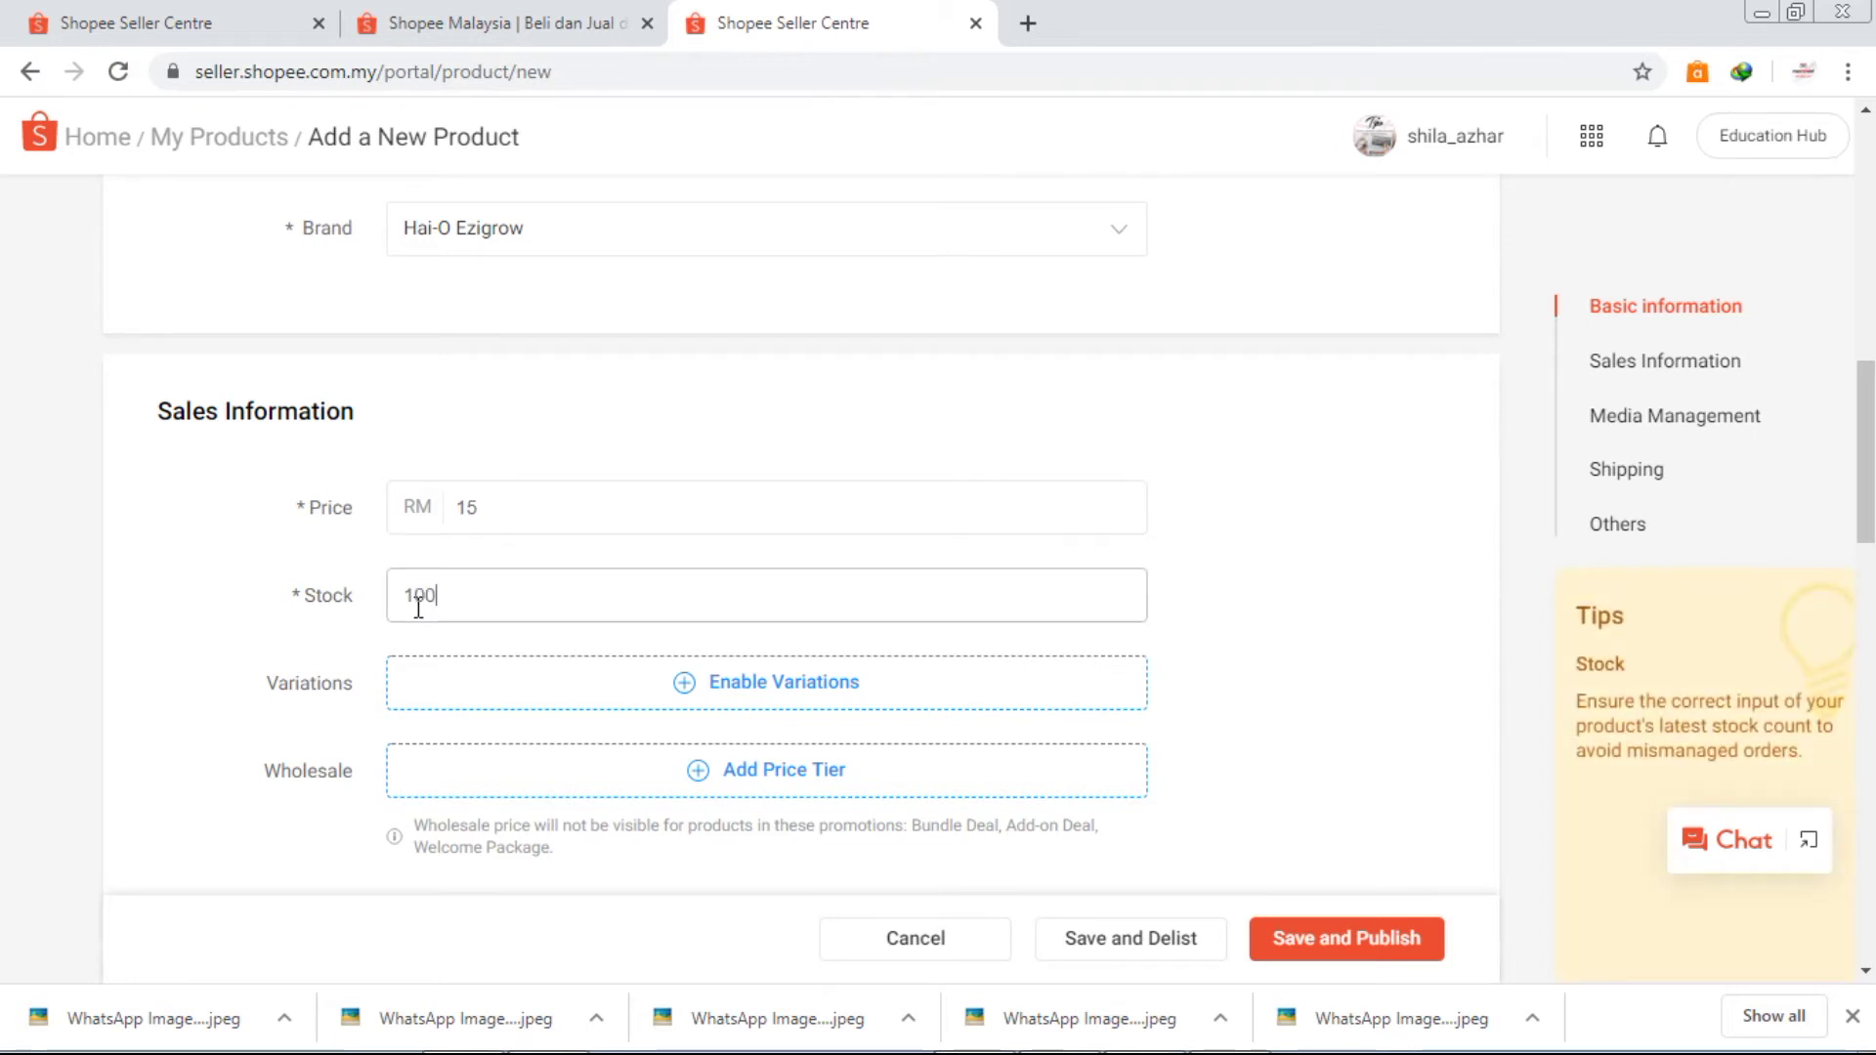
Step: Upload the five images EZIGROW_1-500ML-01 to EZIGROW_1-500ML-05 from the EDIT EZIGROW folder as the cover photo and product images
left_click_drag(1869, 408, 1869, 511)
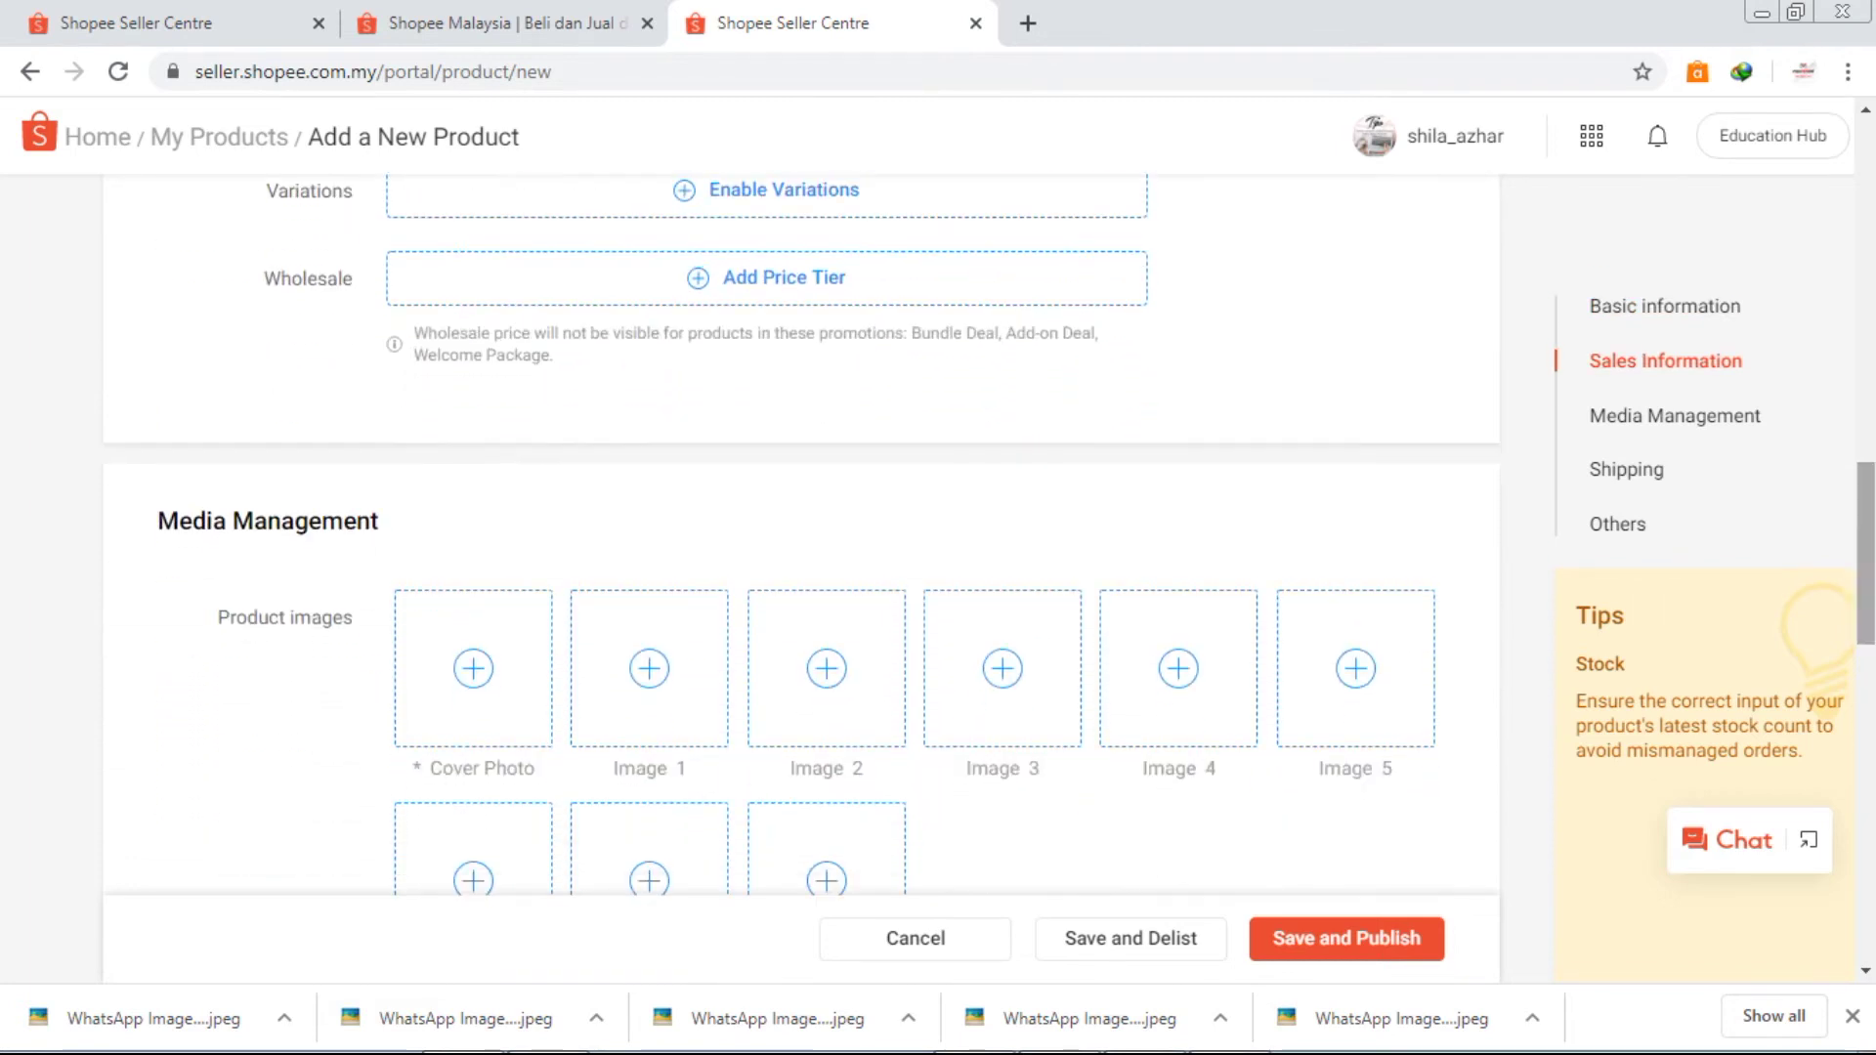
left_click(478, 687)
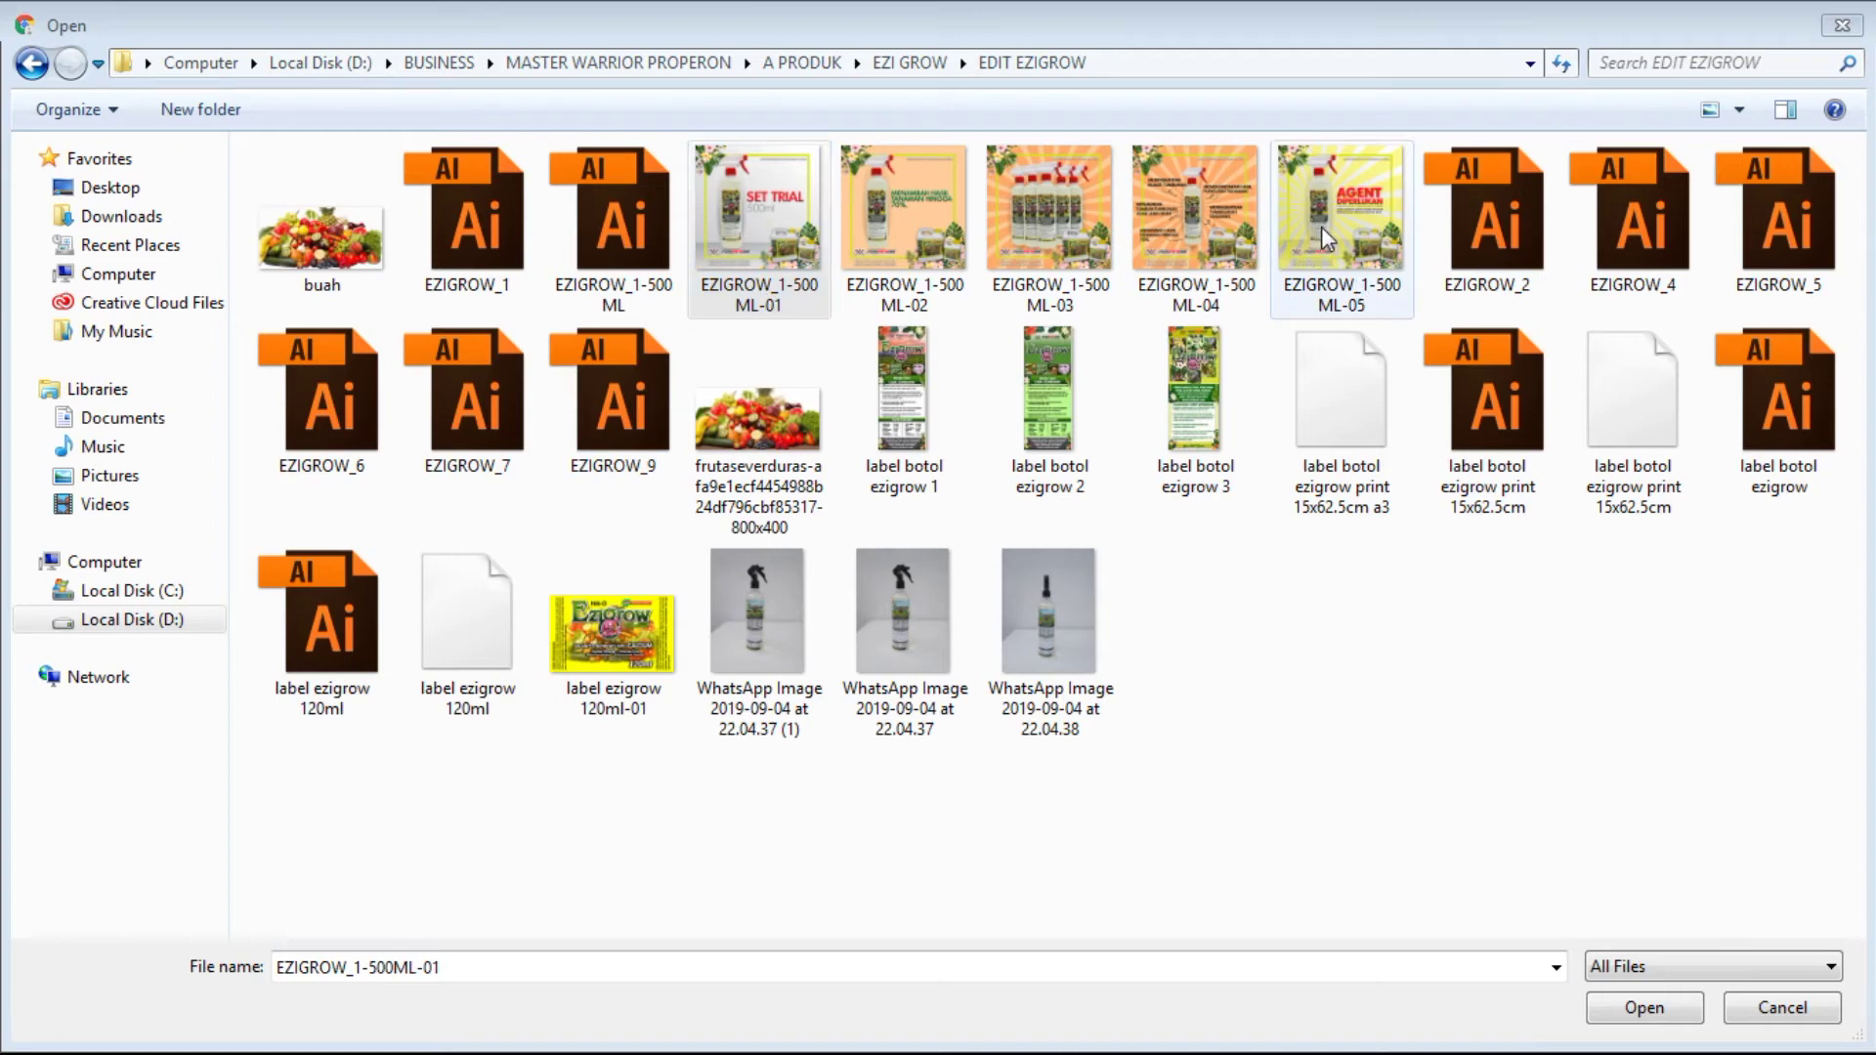
left_click(1352, 232, "shift")
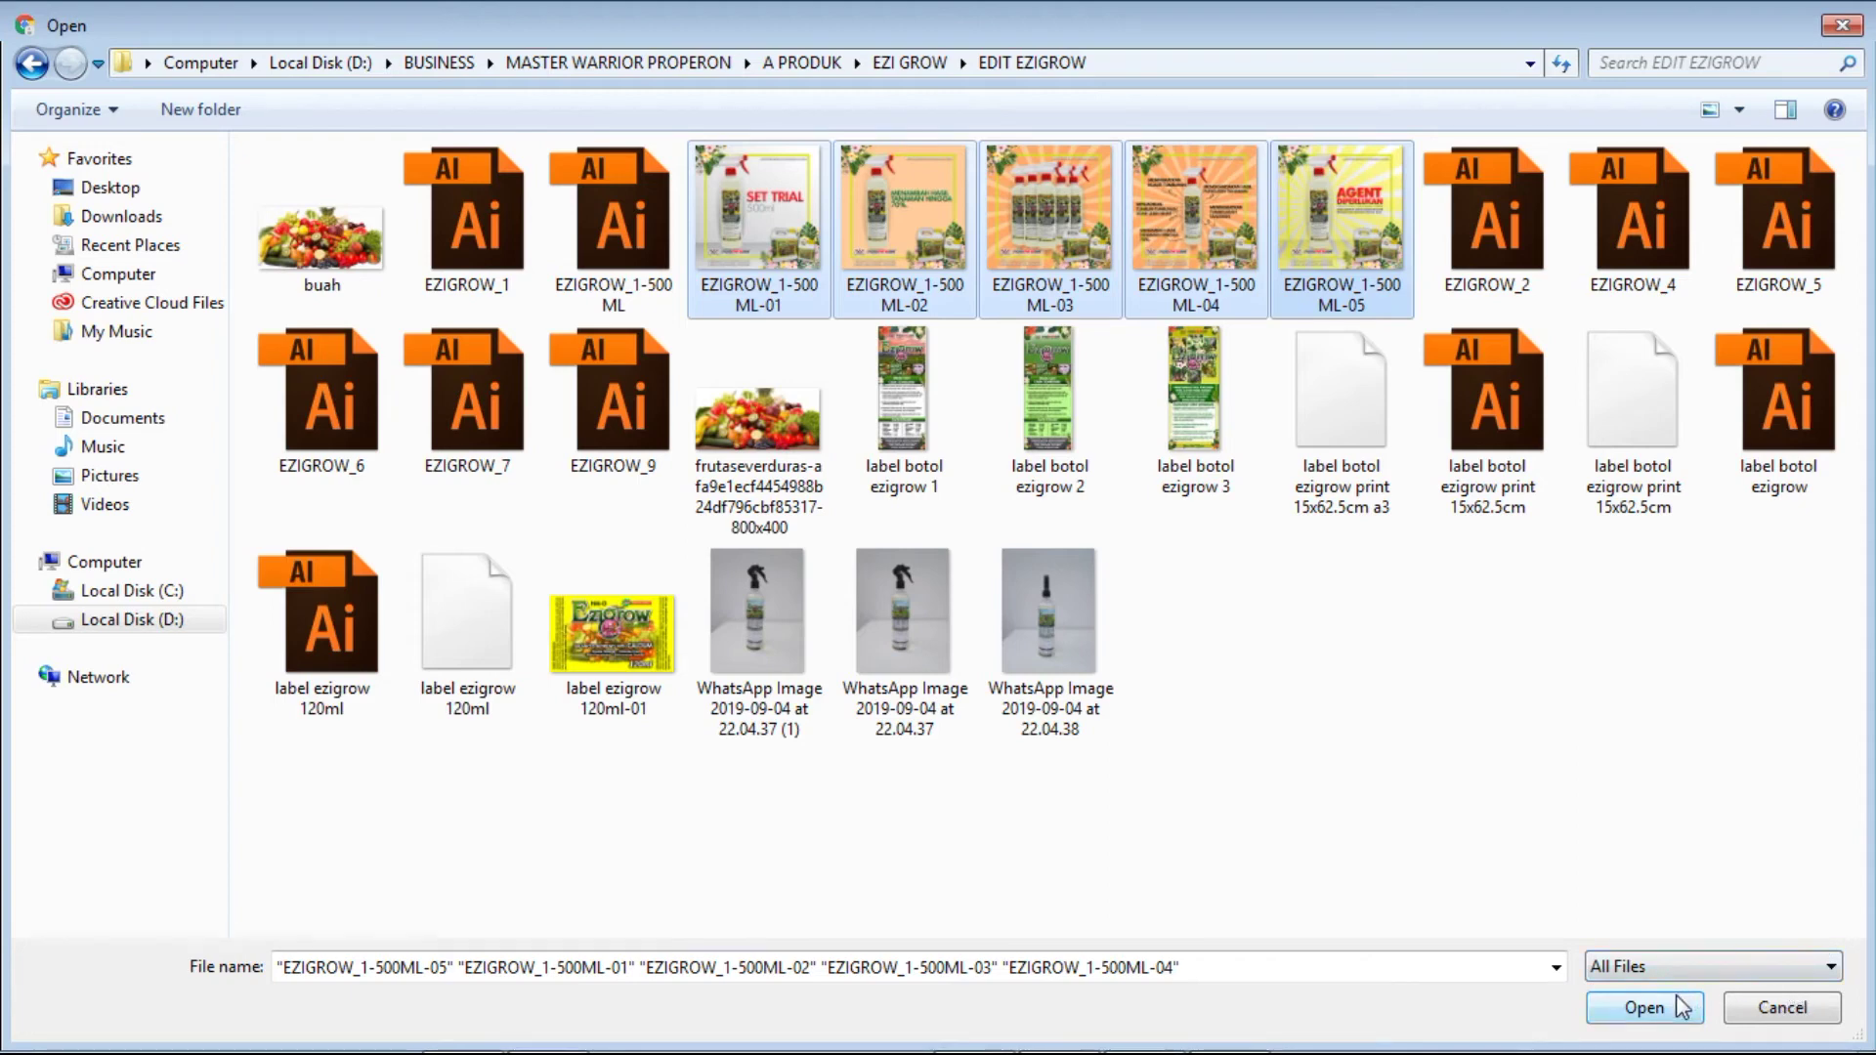
left_click(1644, 1008)
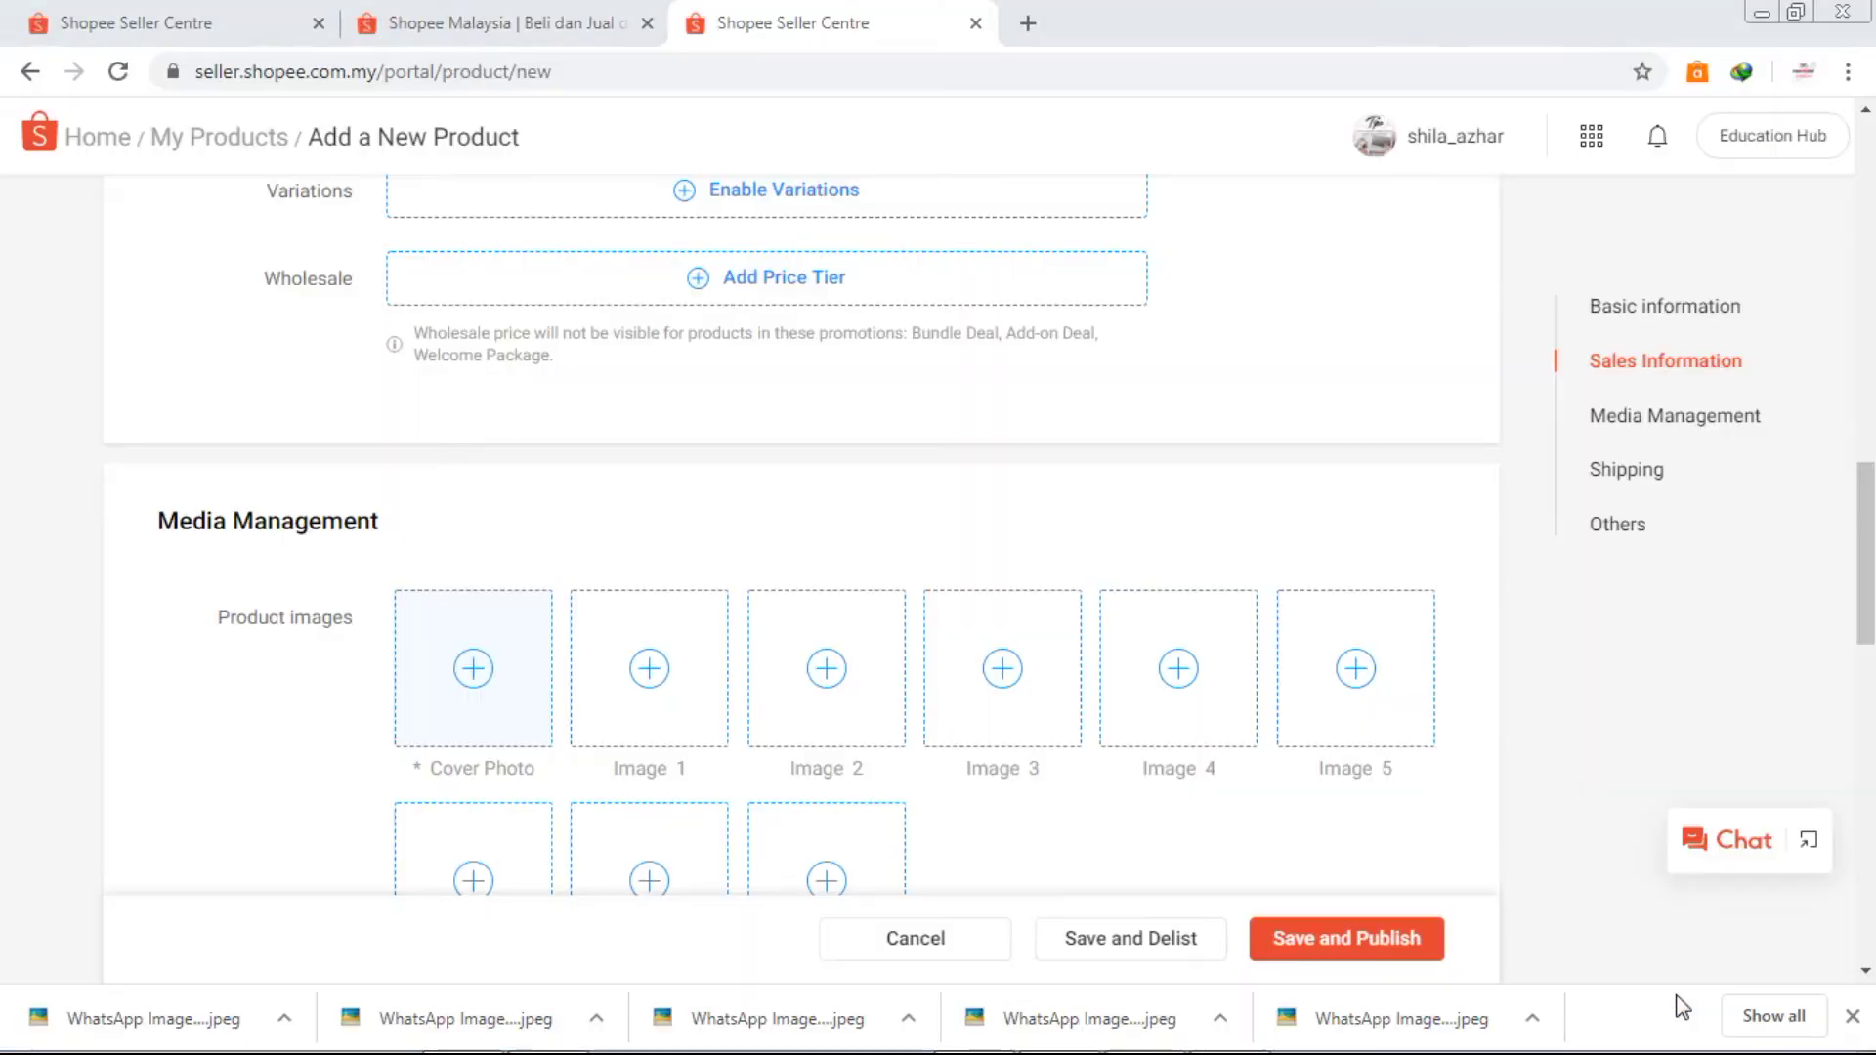
left_click_drag(1865, 459, 1870, 521)
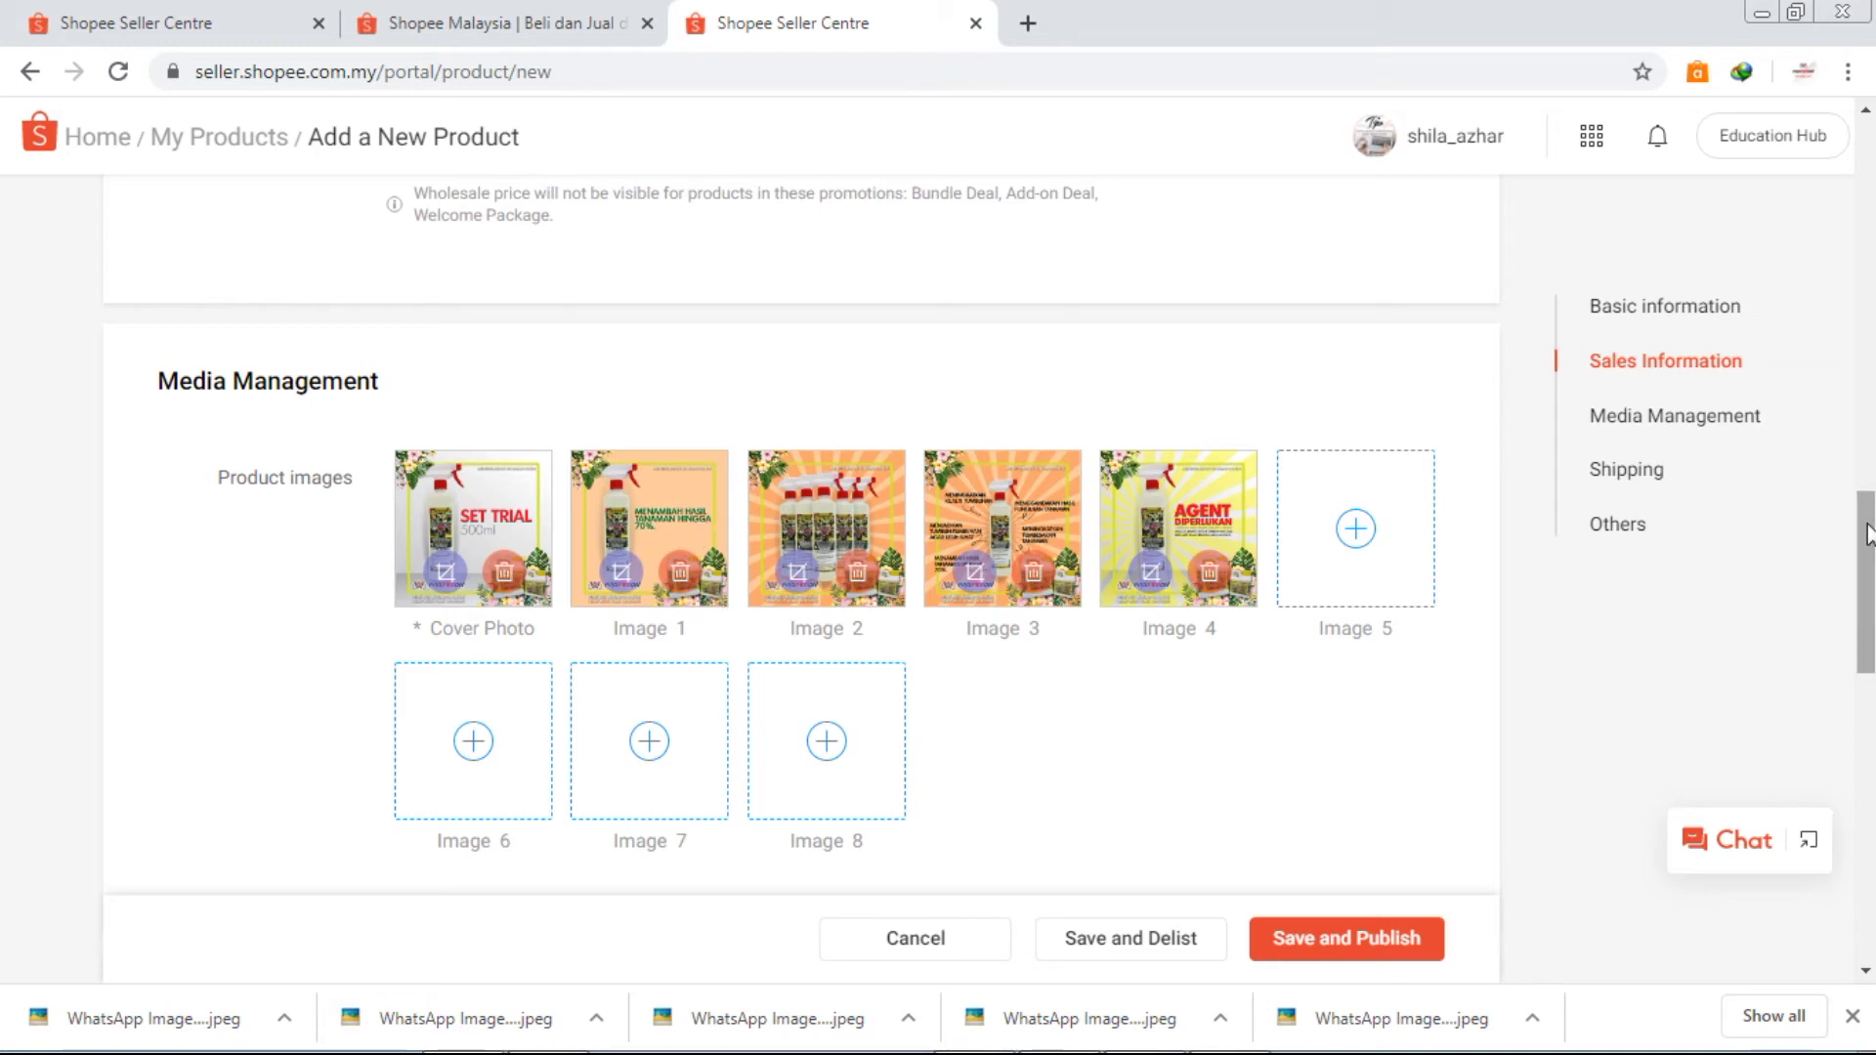
left_click_drag(1870, 536, 1869, 557)
scroll(1869, 559, "up", 1)
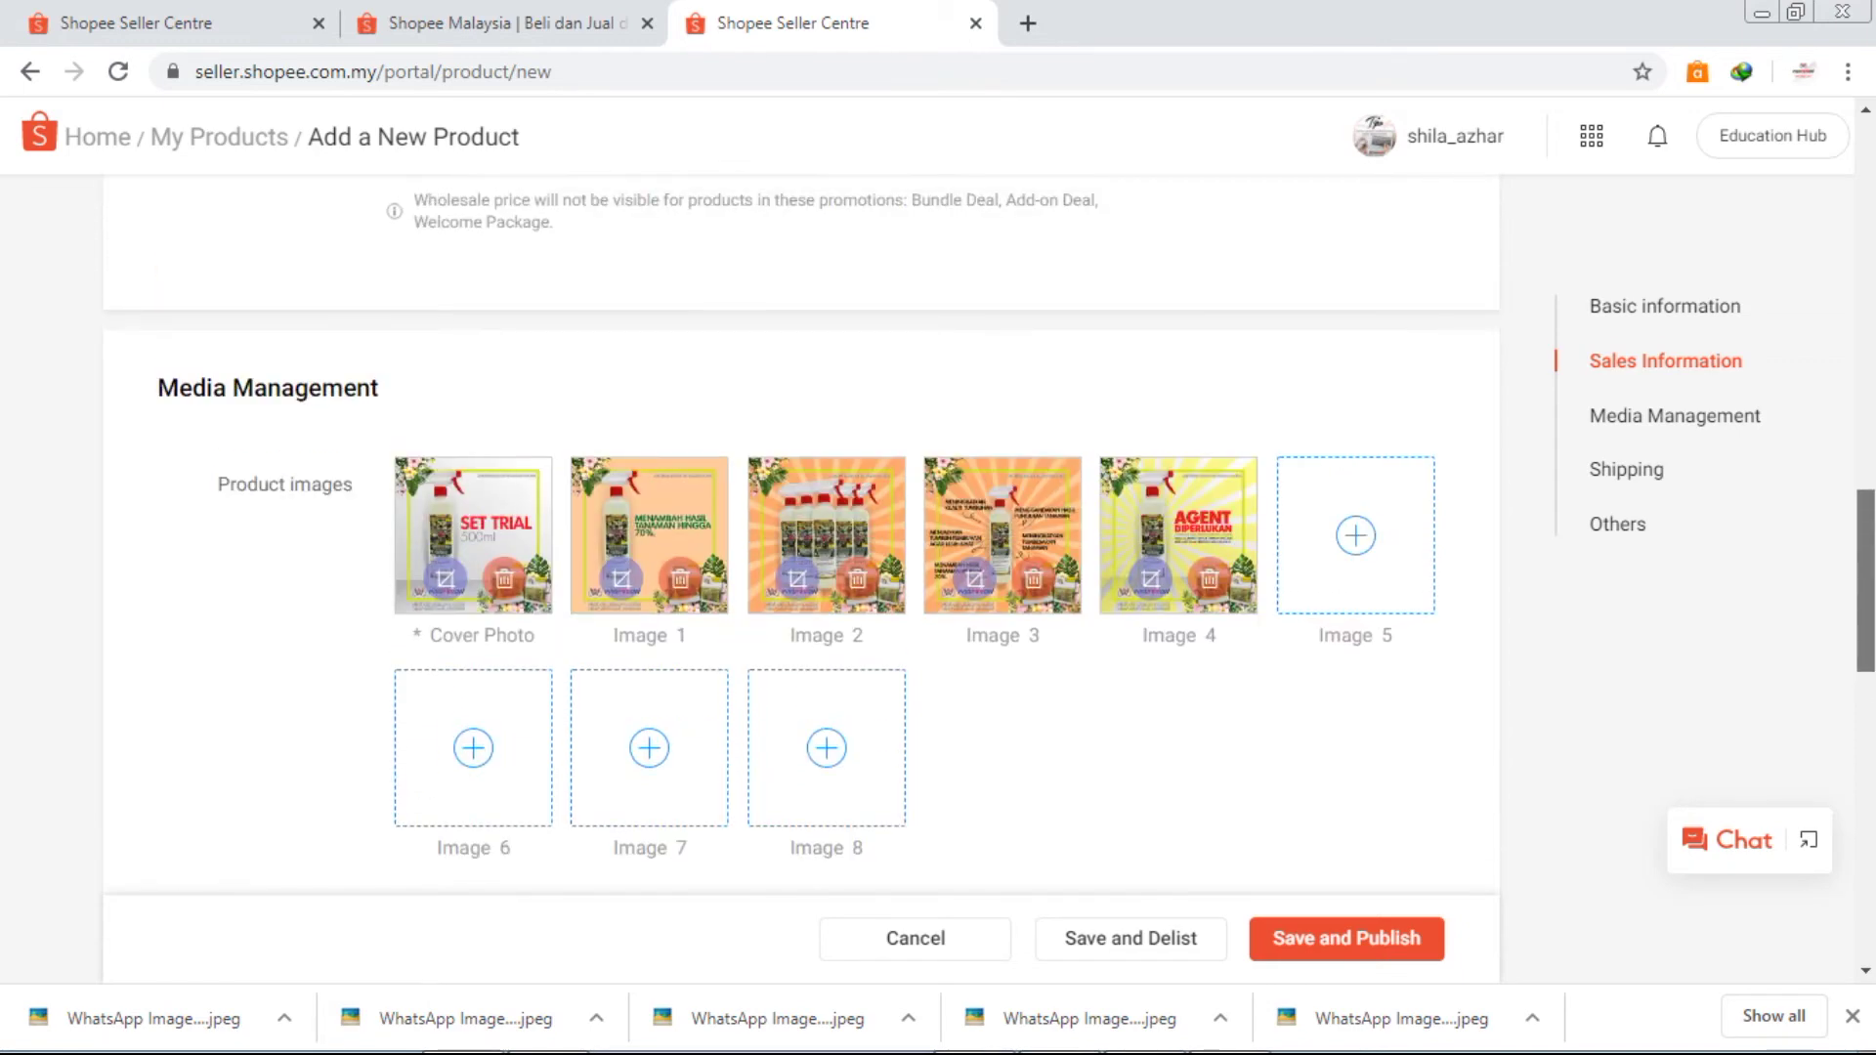
scroll(1870, 562, "down", 6)
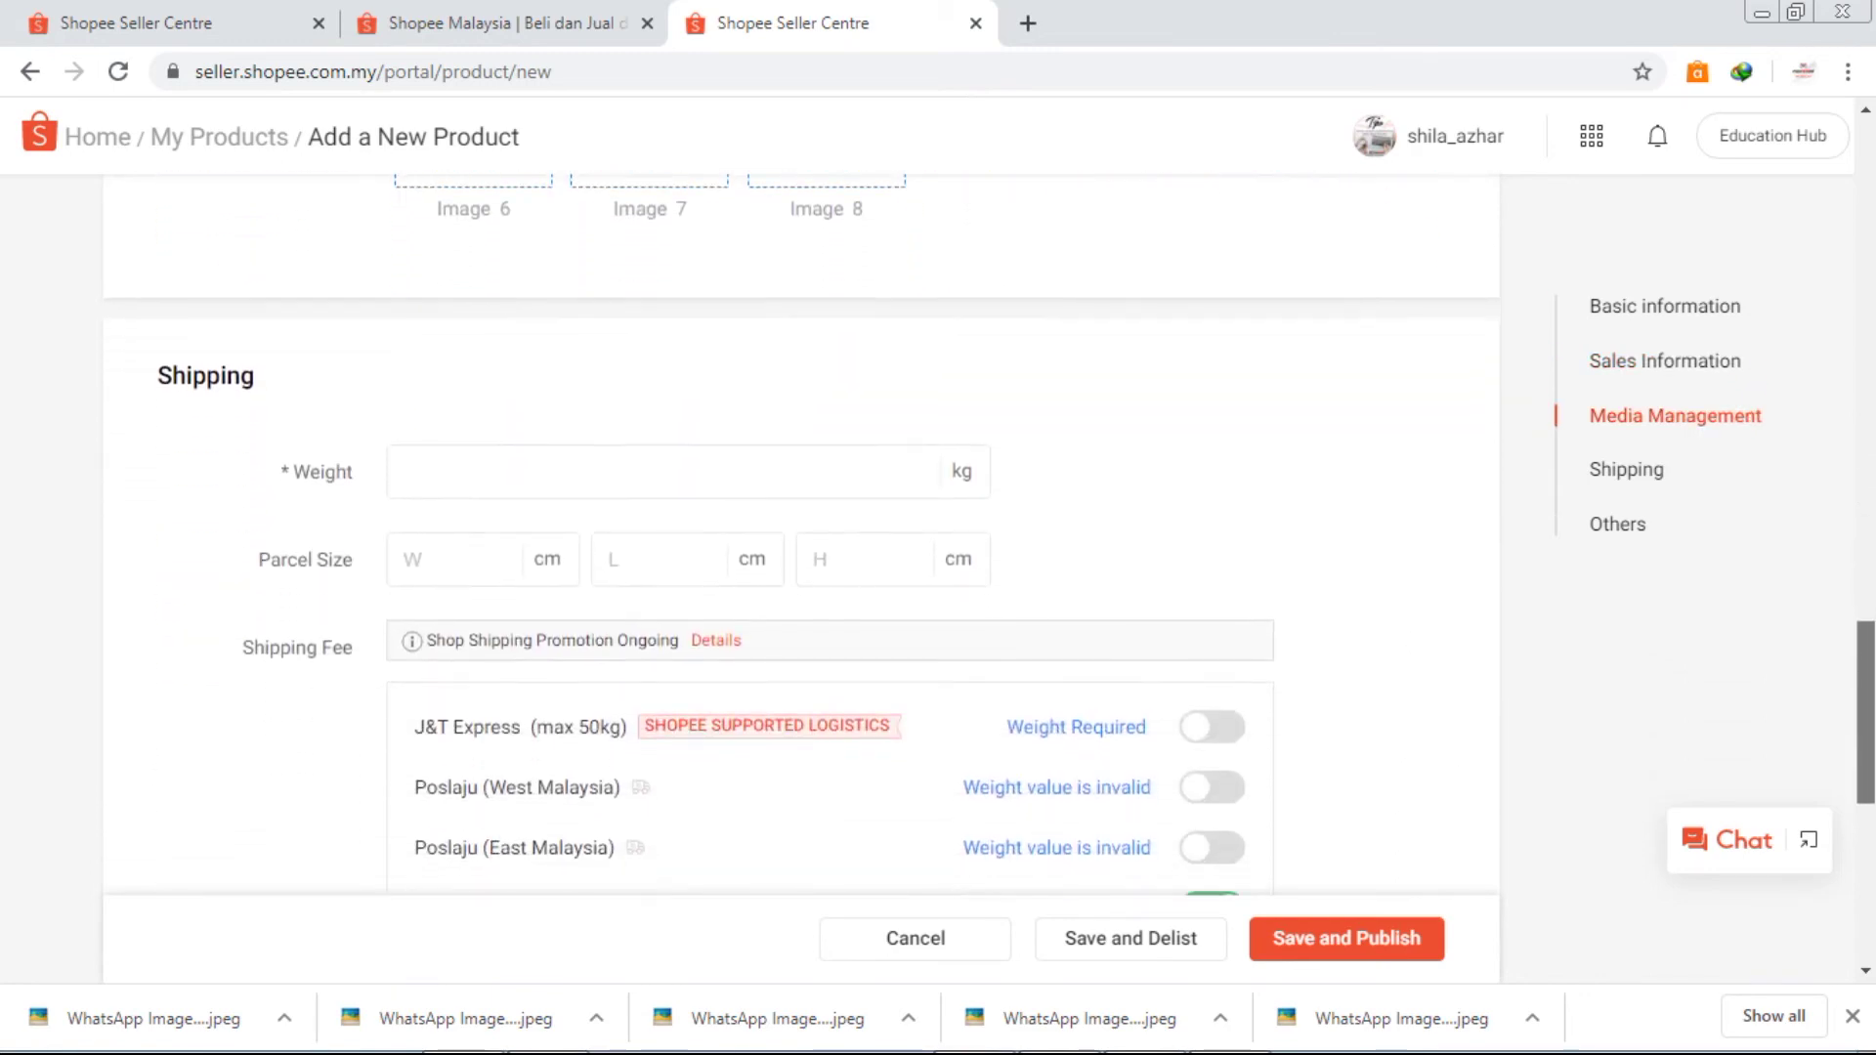
Step: Set the product's shipping weight to 0.5 kg
left_click(536, 491)
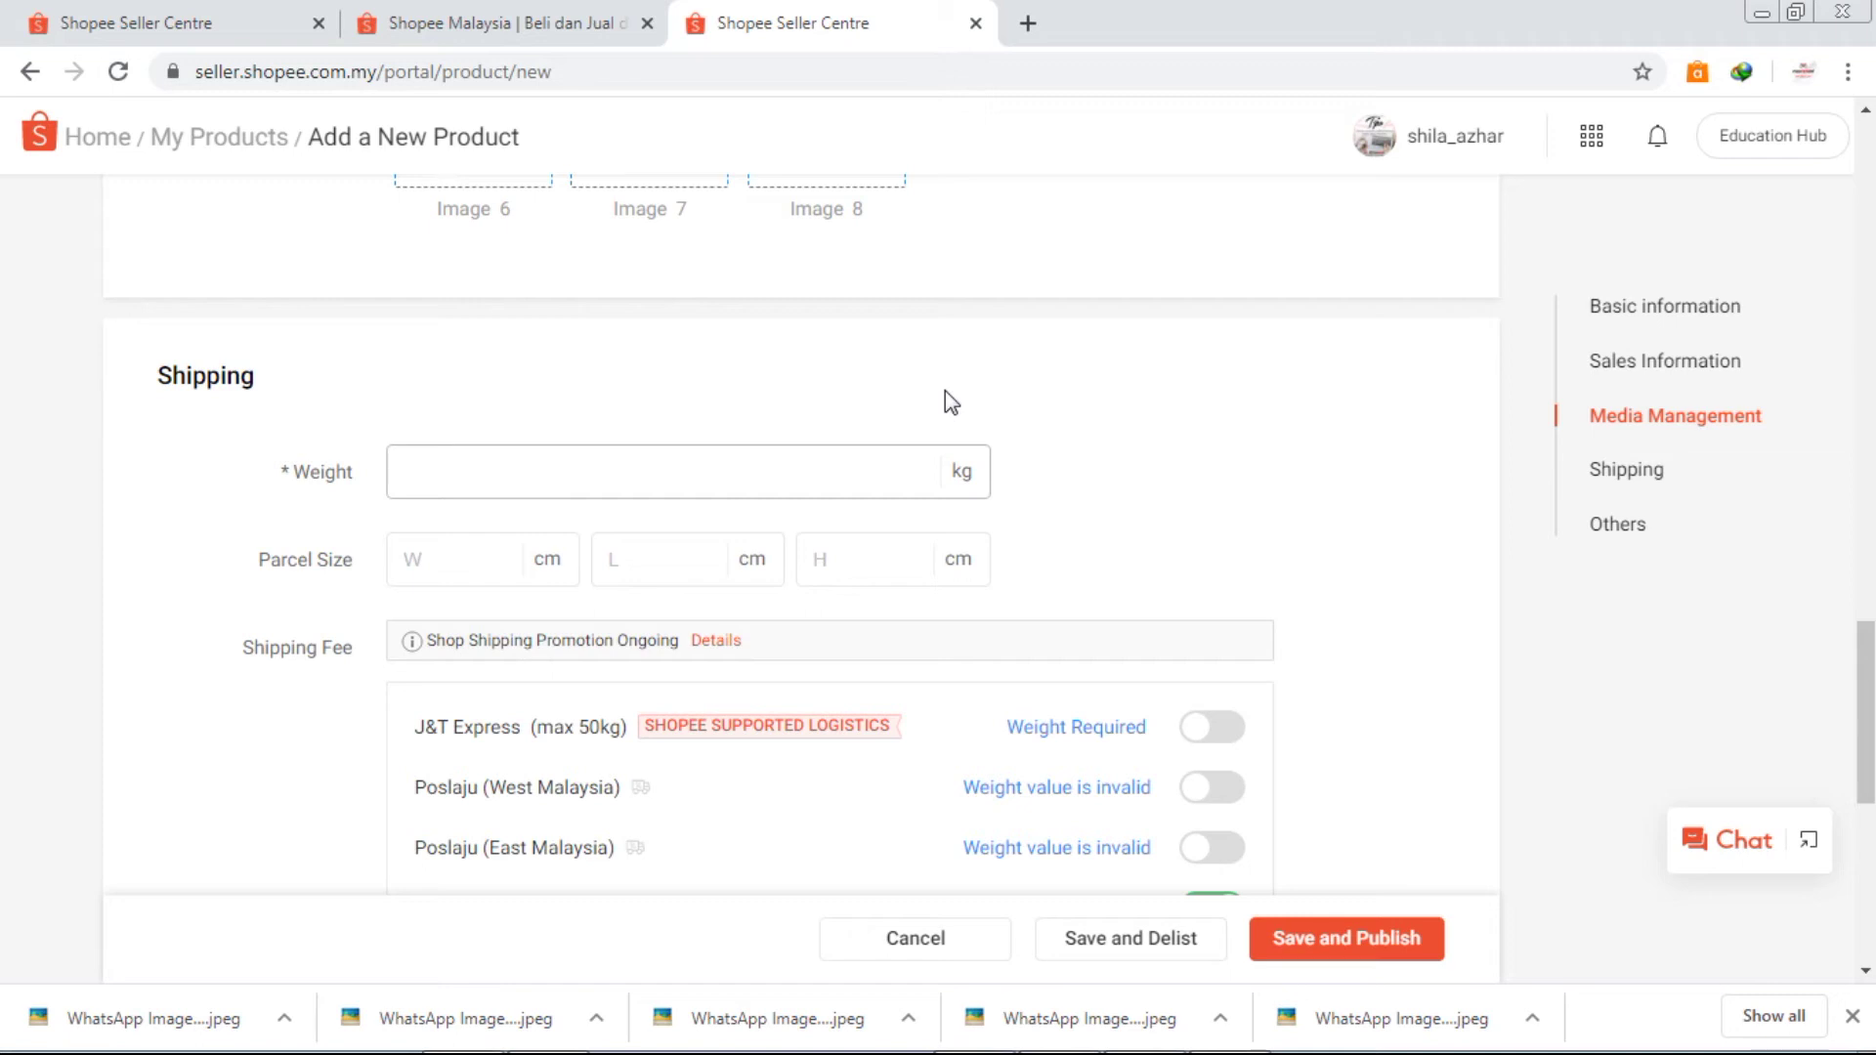
type("500")
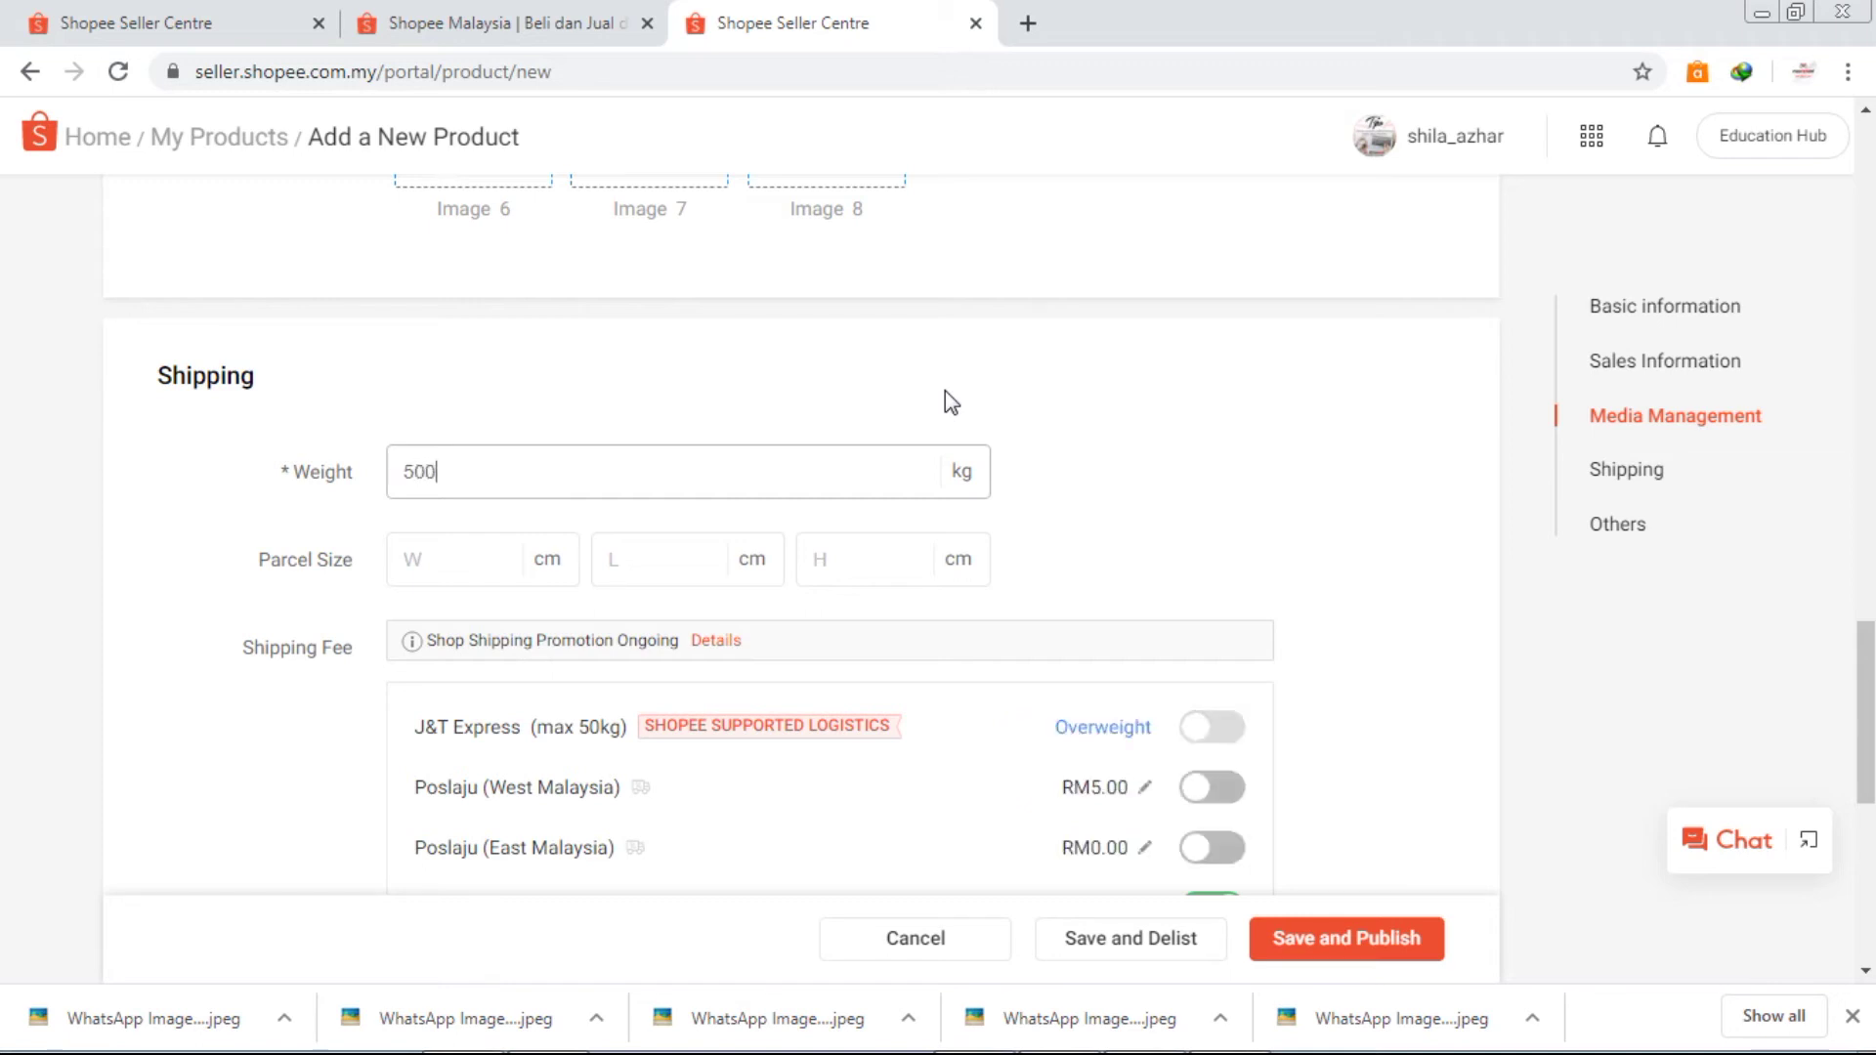
key("BackSpace")
key("BackSpace")
key("BackSpace")
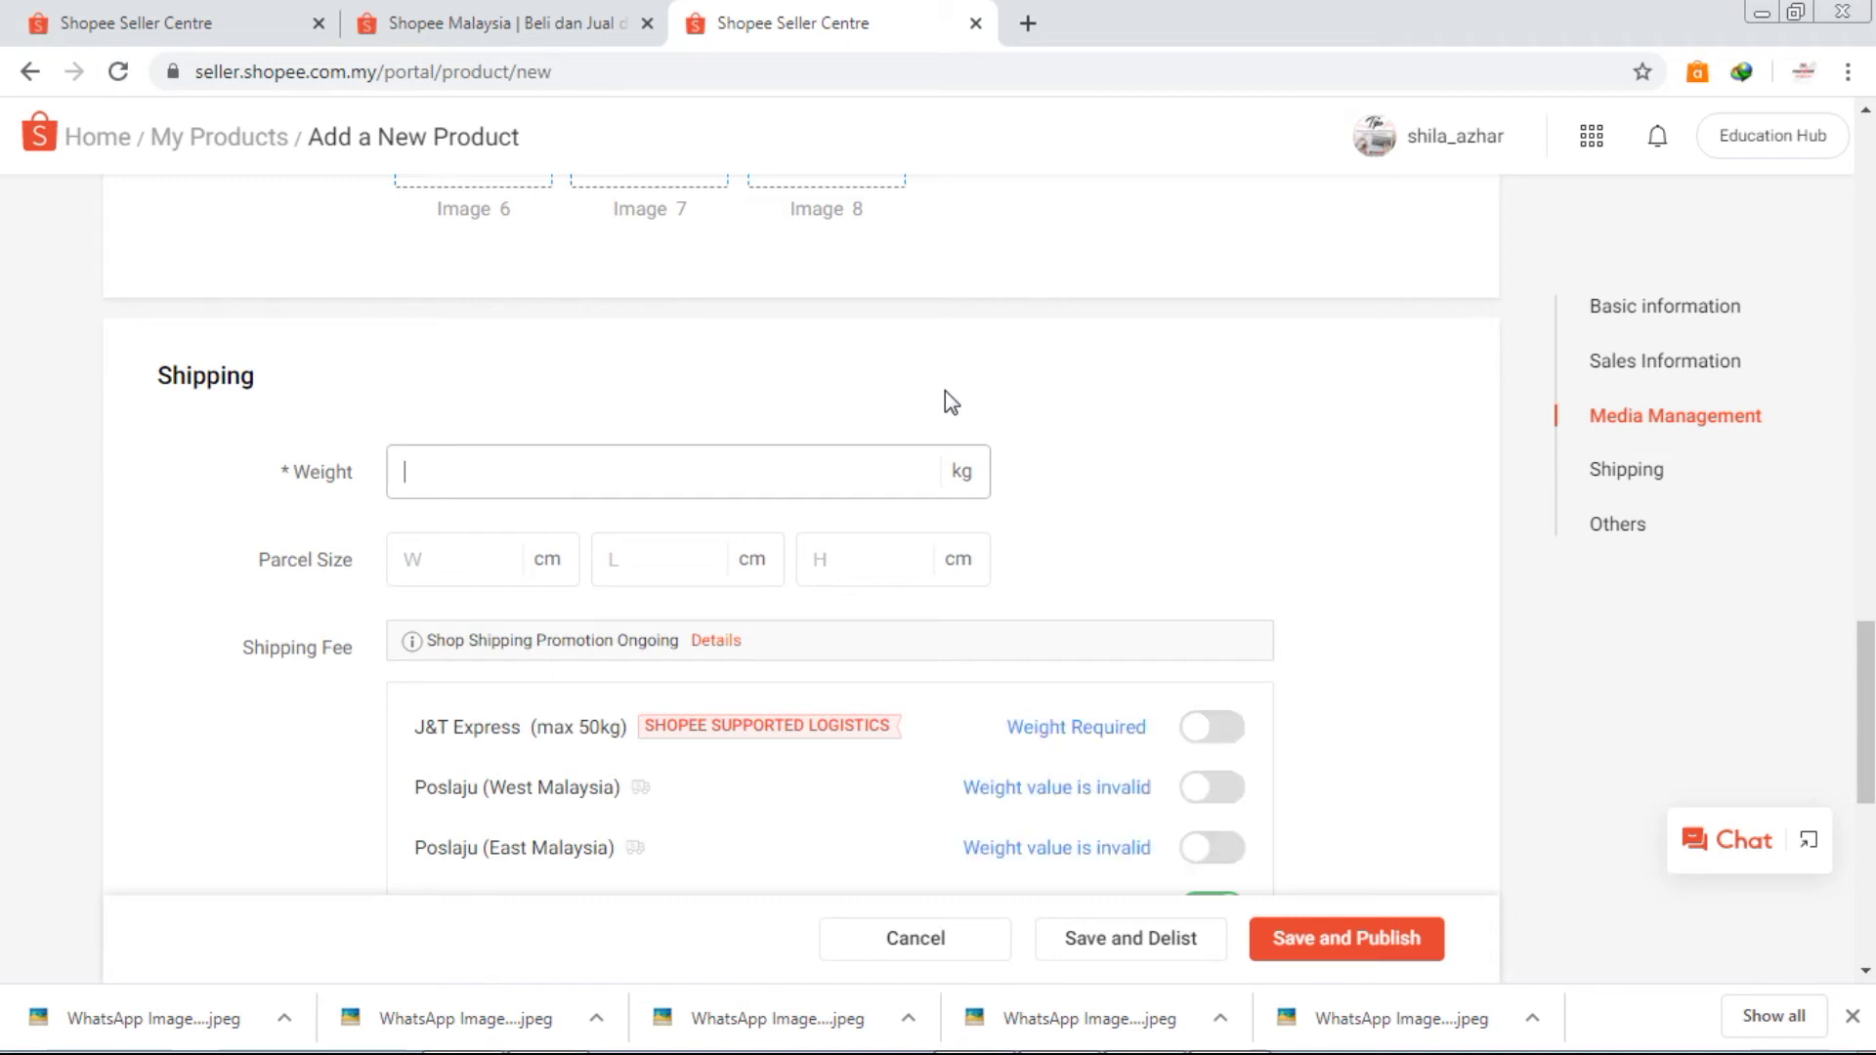
type("0.5")
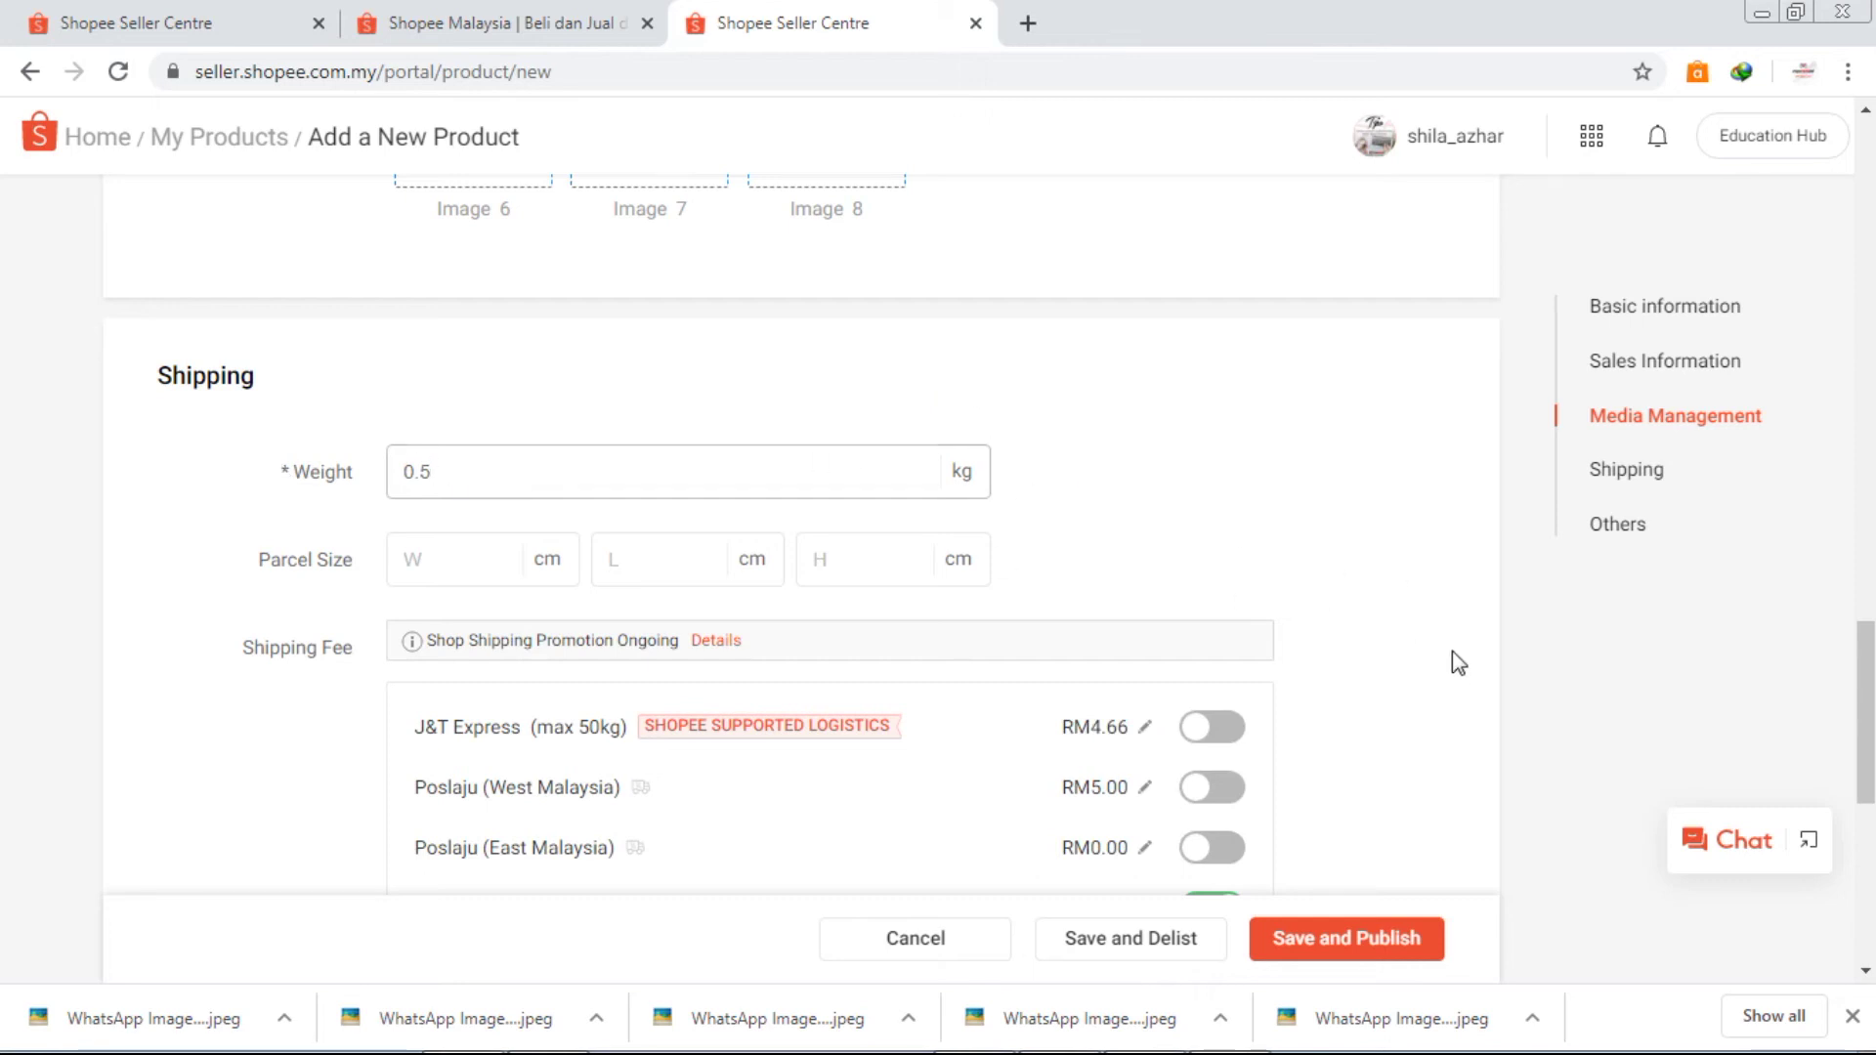
Step: Enable J&T Express (max 50kg) shipping for the product and go to the Others section
scroll(1866, 724, "down", 3)
scroll(1865, 742, "down", 1)
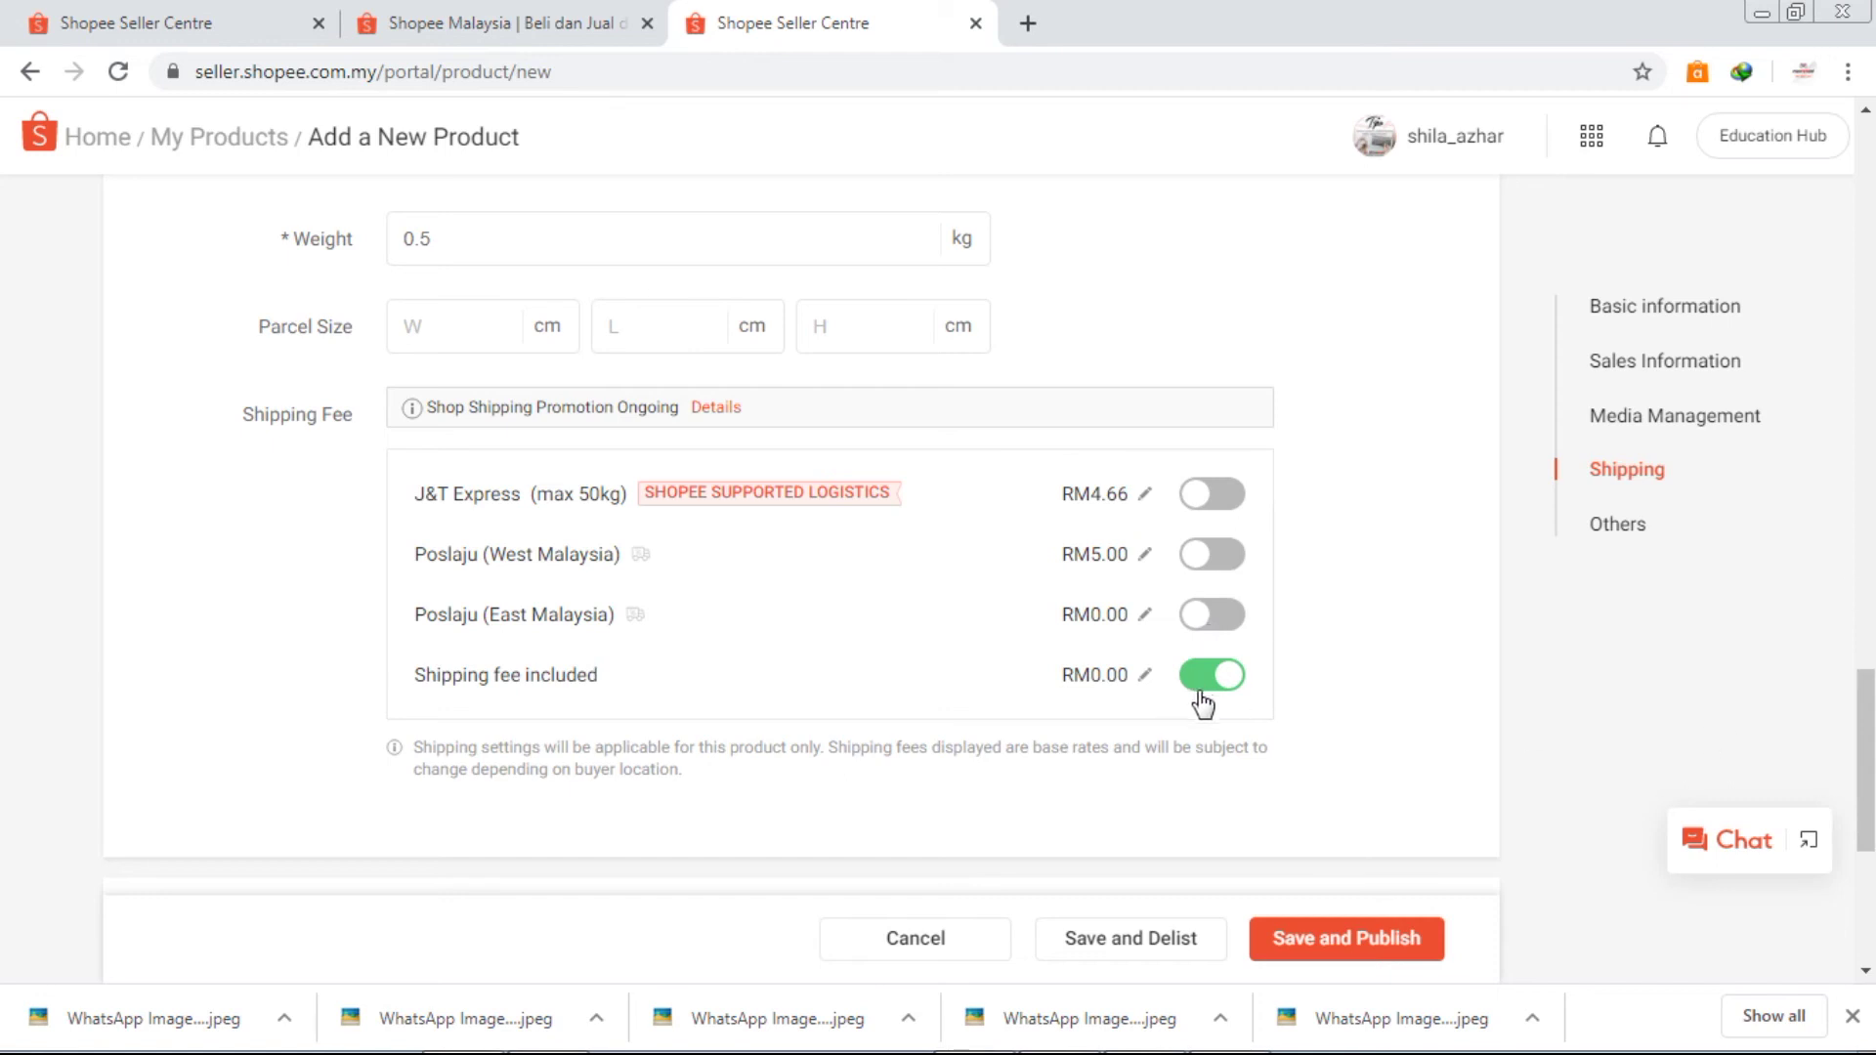
scroll(1867, 763, "down", 1)
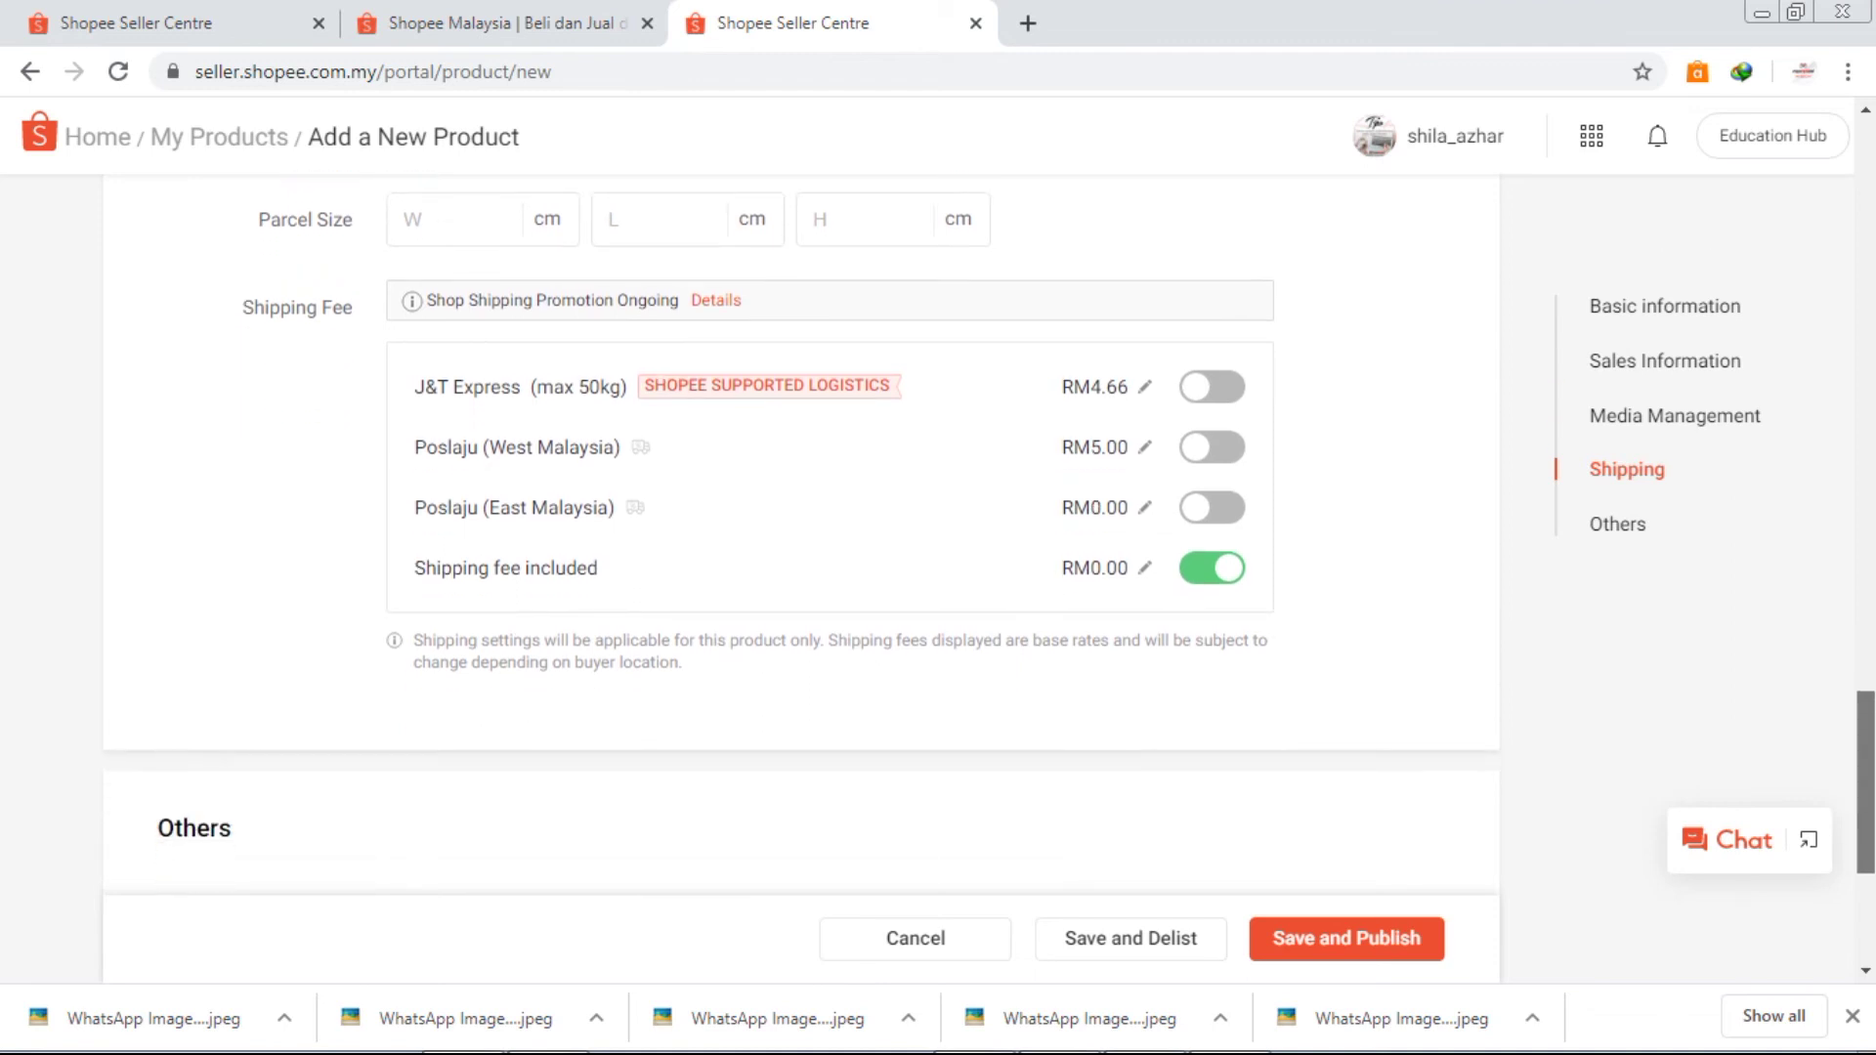
left_click(1210, 391)
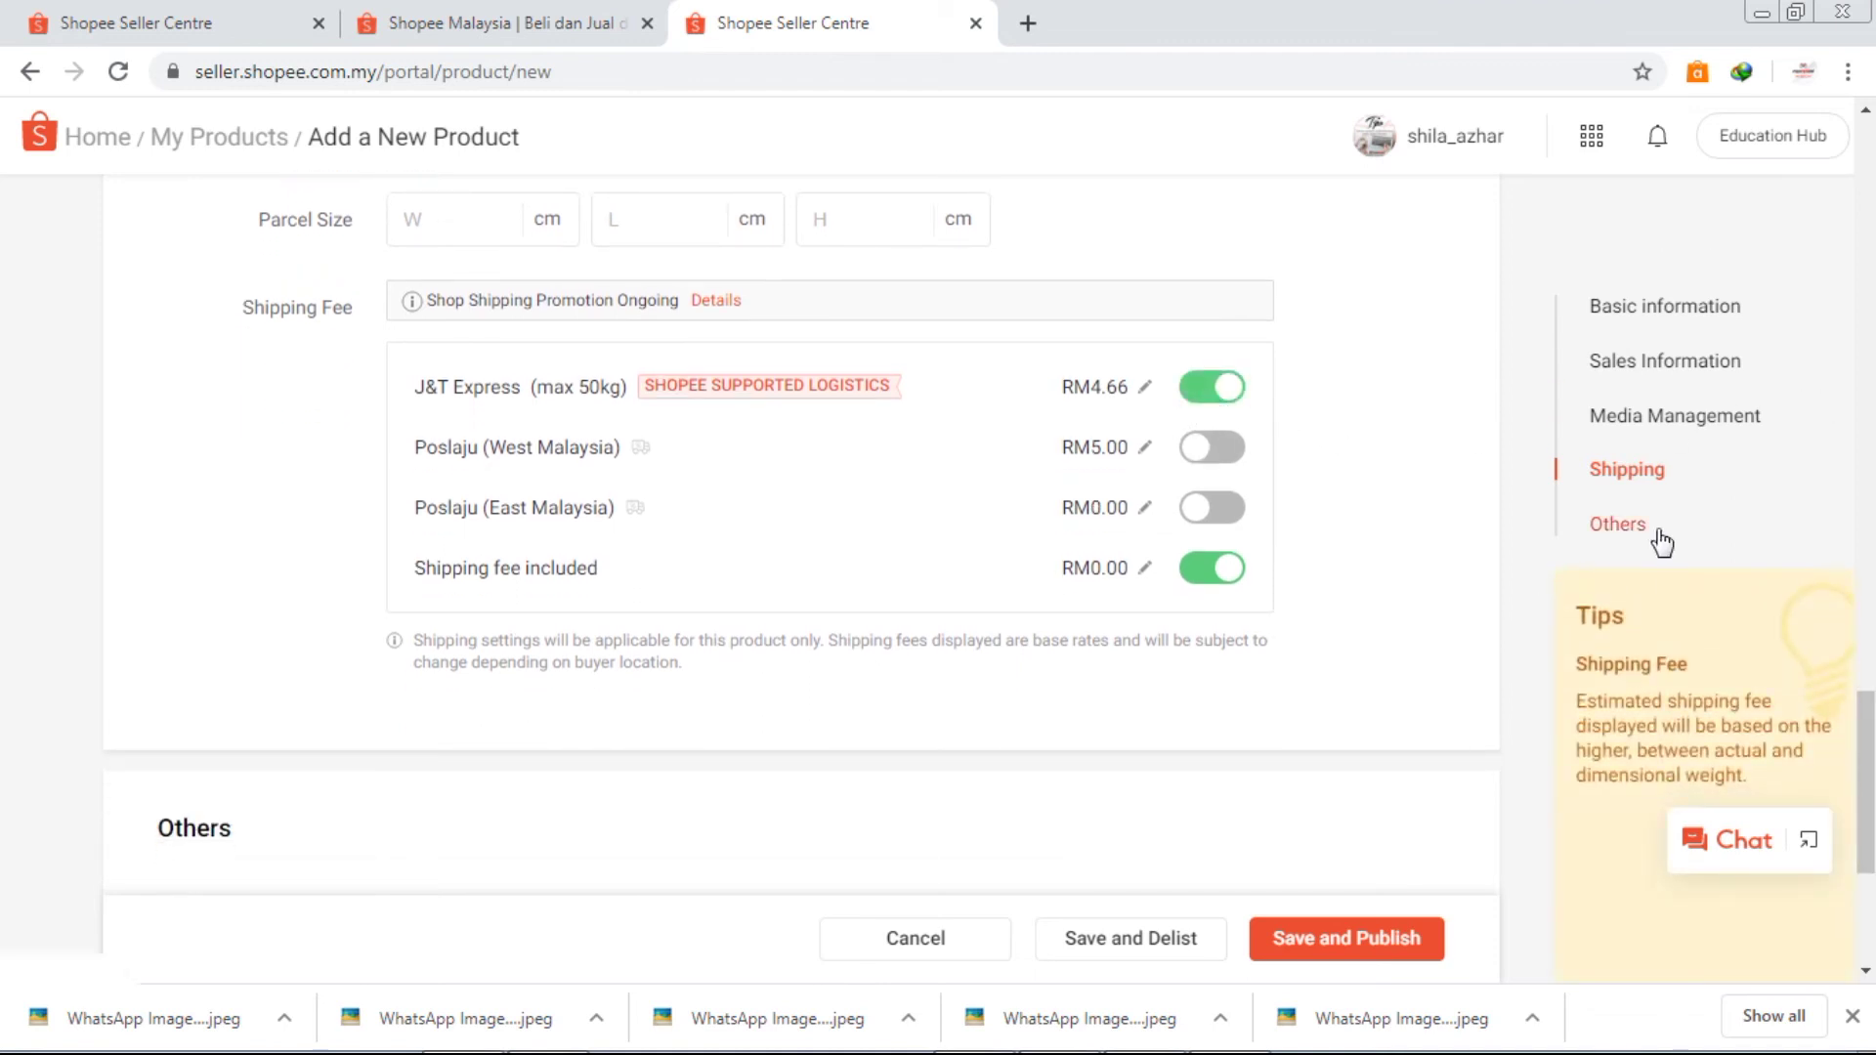
left_click(1624, 528)
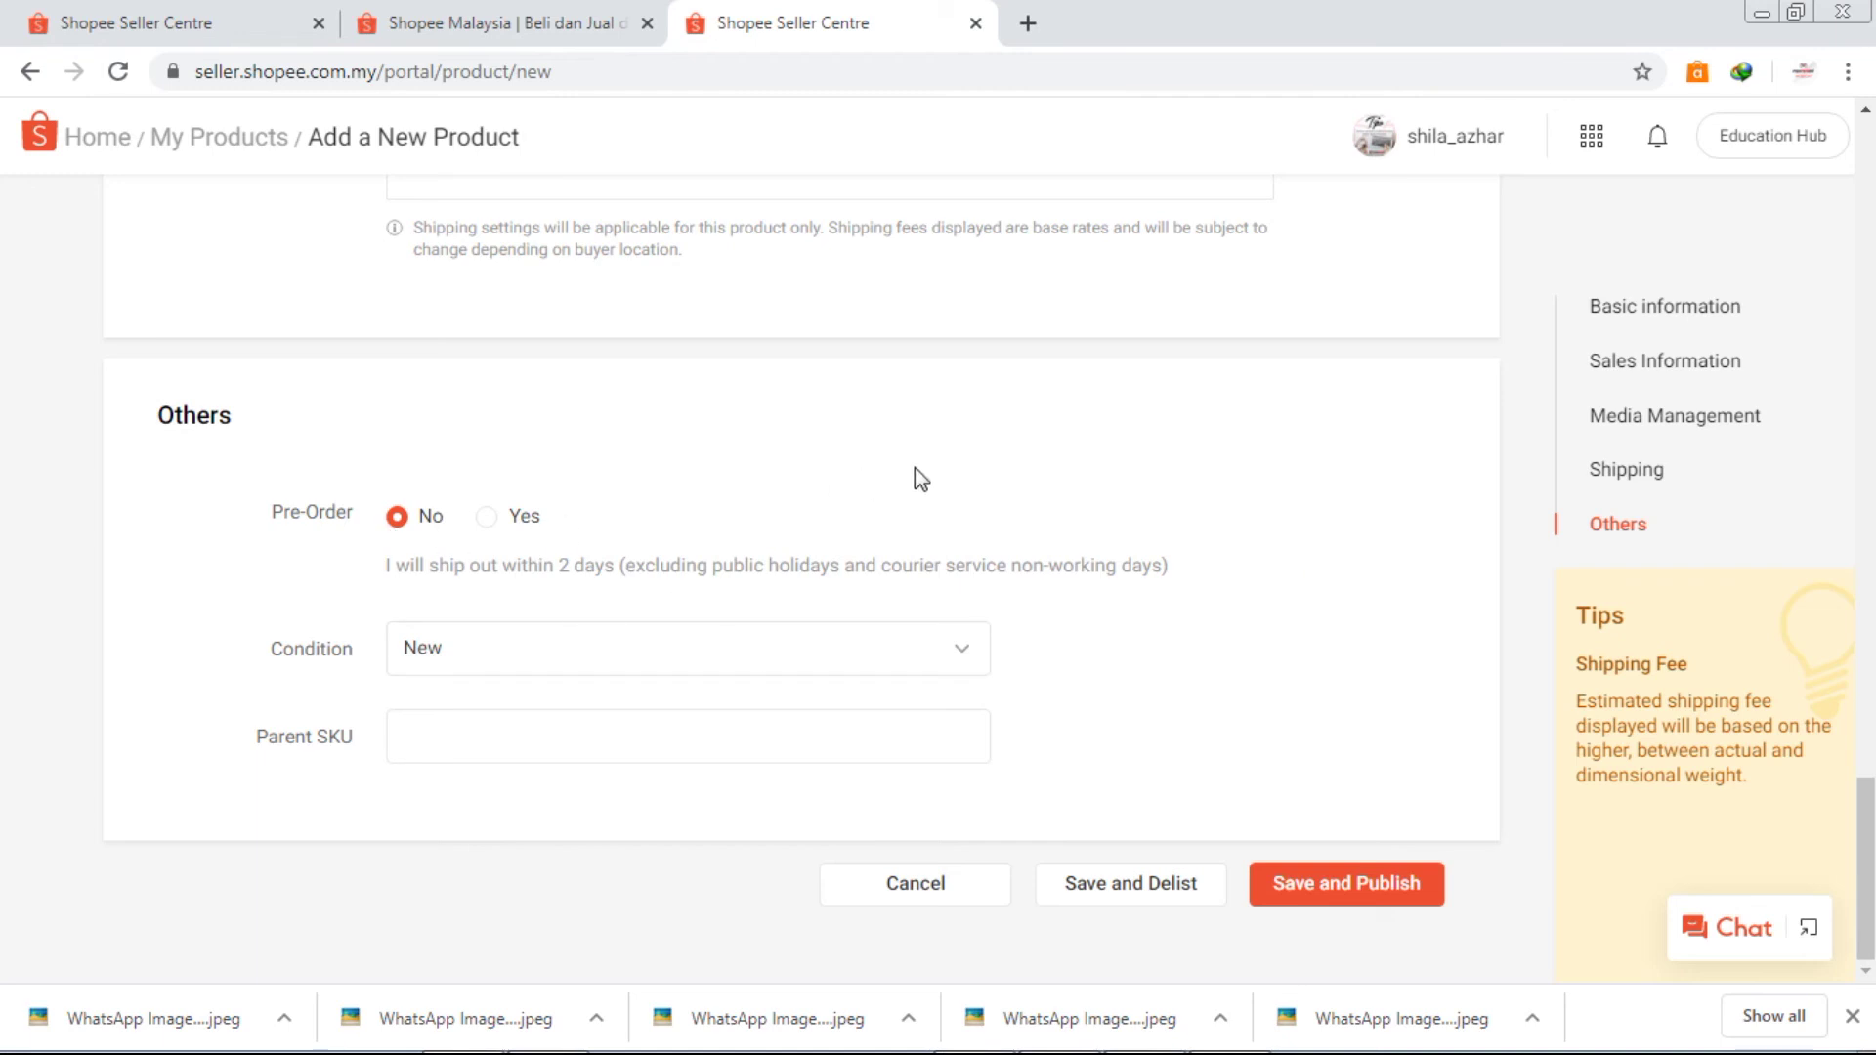
Step: Try a pre-order with 3 and 5 days to ship, and set Pre-Order back to No
left_click(487, 517)
left_click_drag(489, 572, 461, 577)
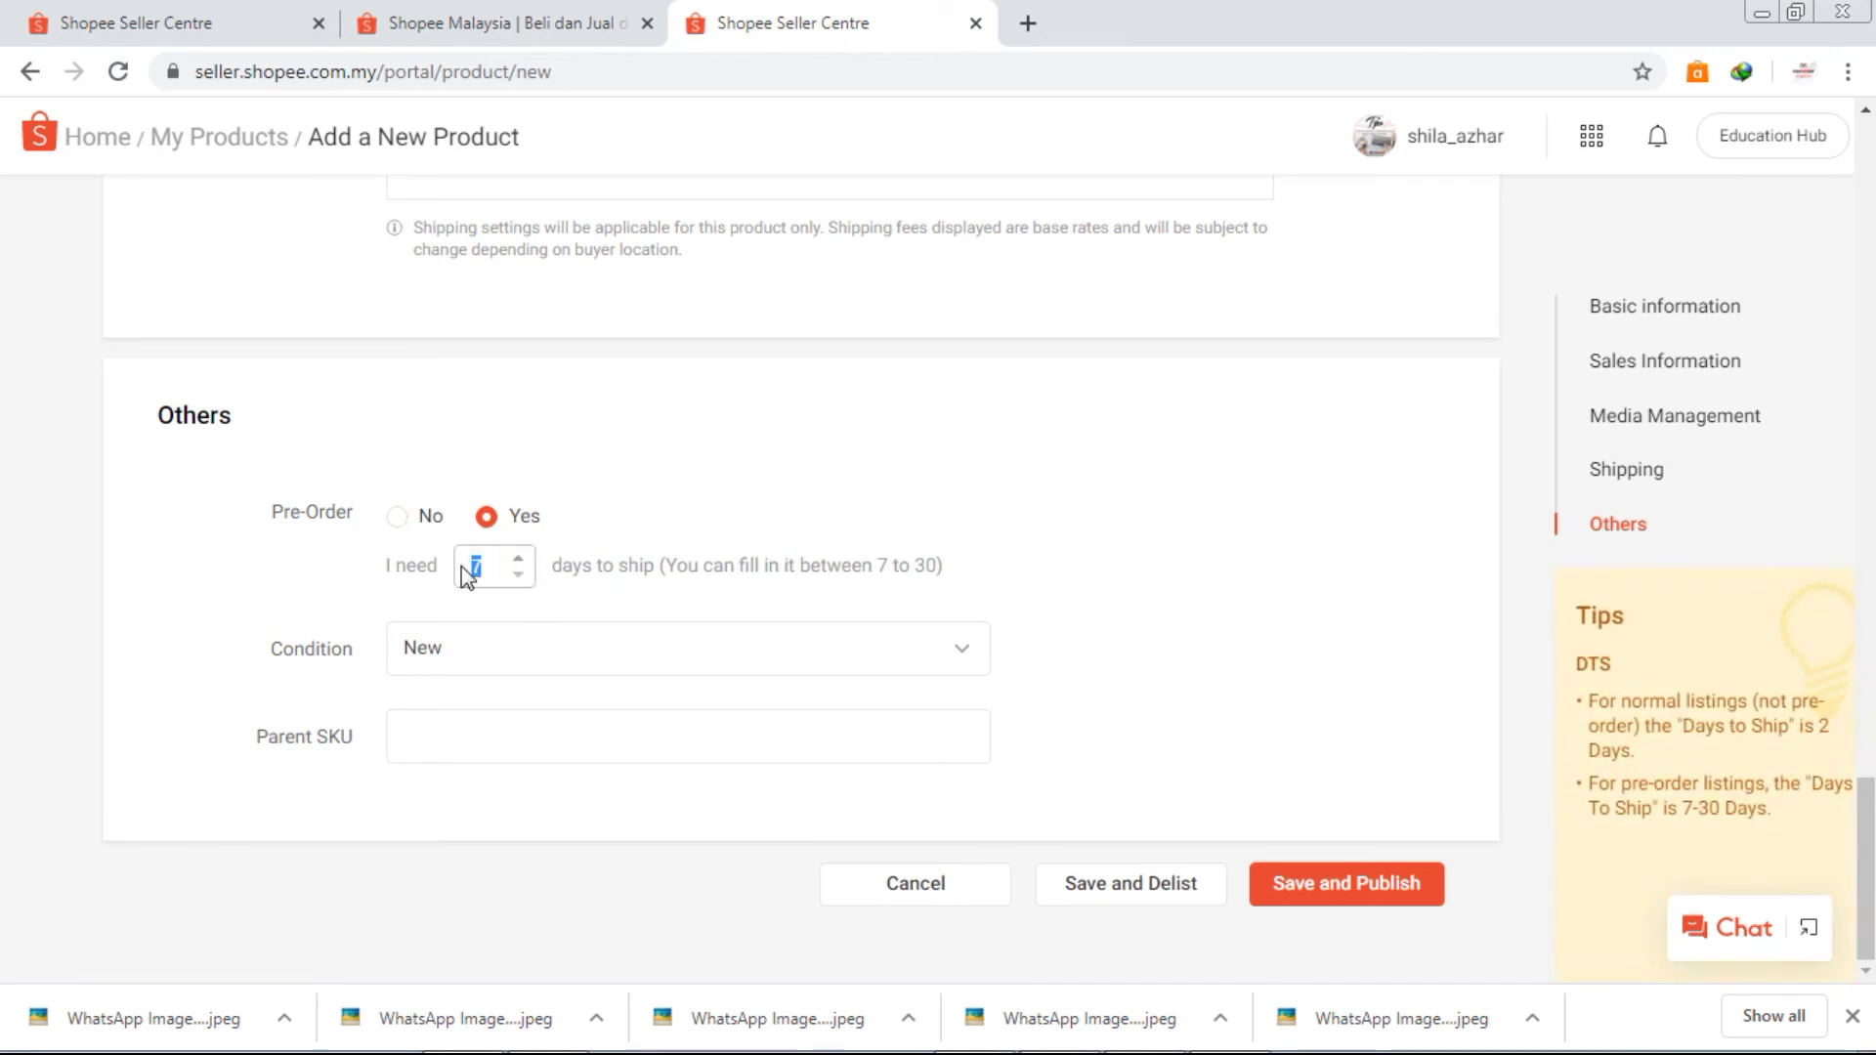
type("3")
key("BackSpace")
type("5")
left_click_drag(490, 565, 461, 585)
left_click(395, 518)
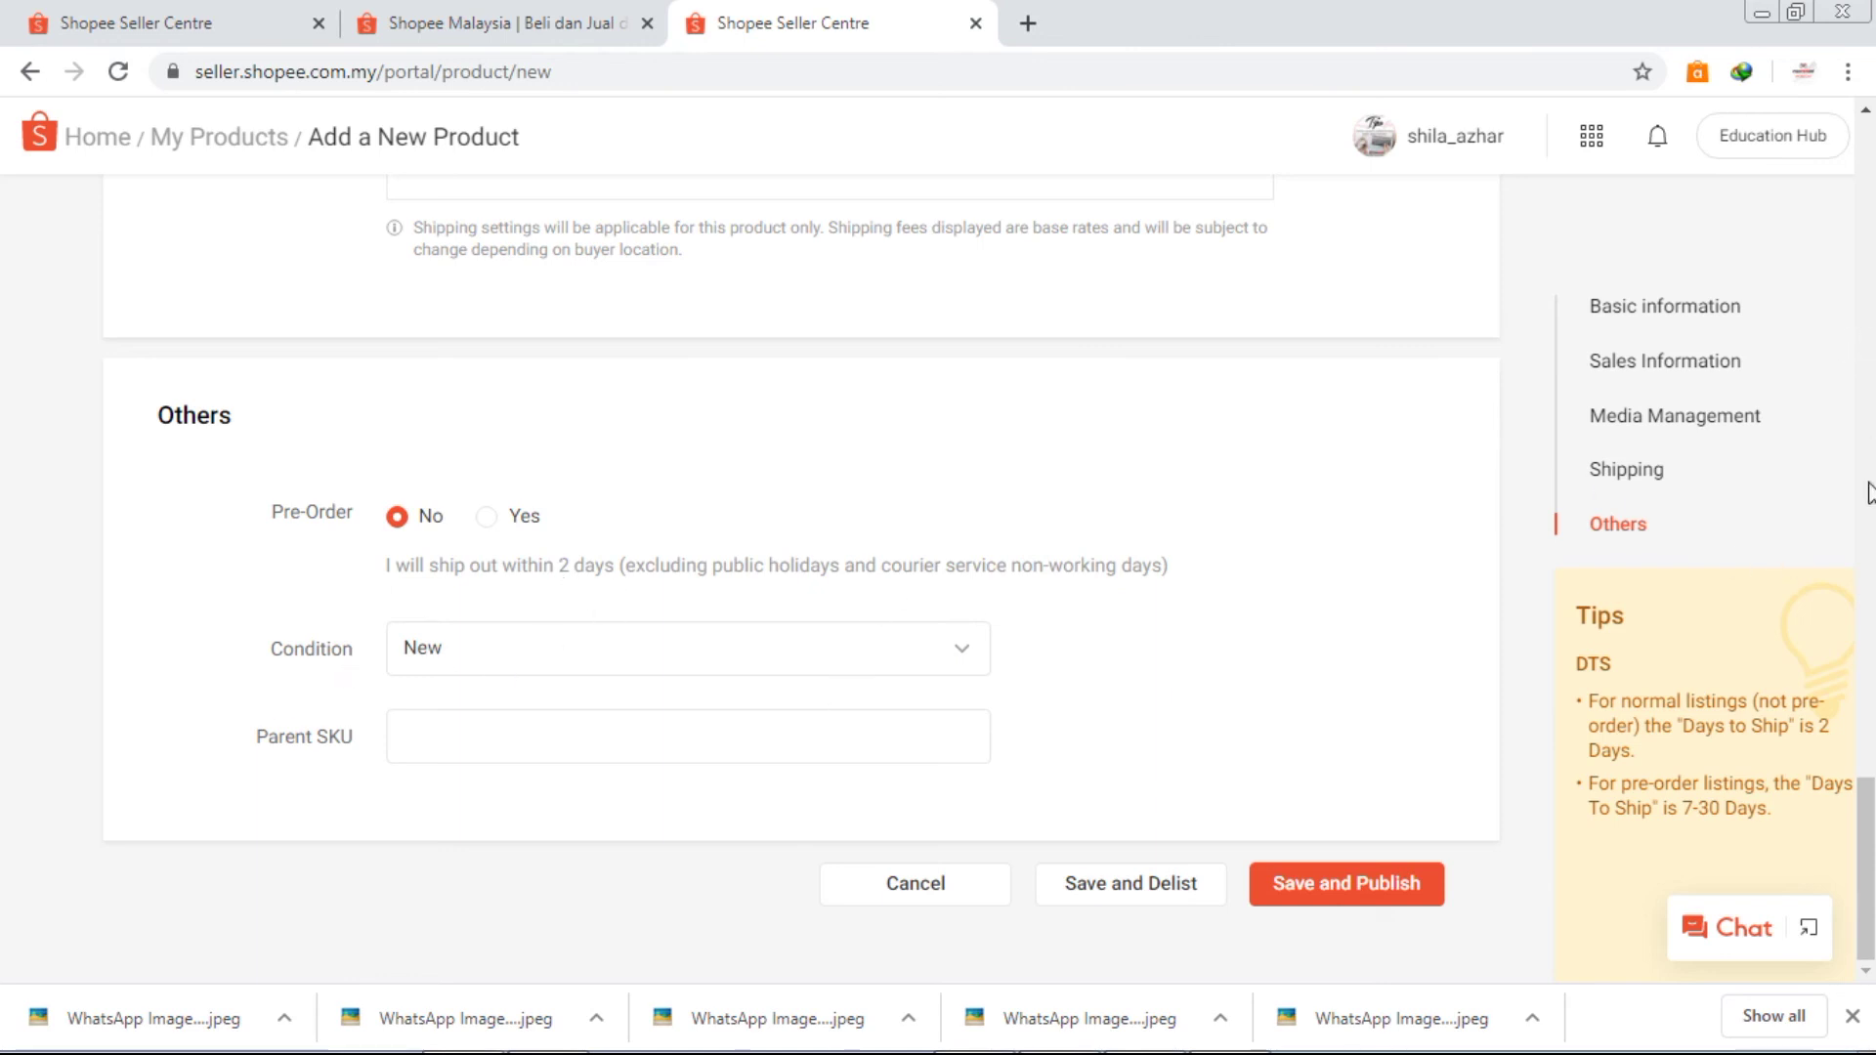
Step: Set Pre-Order to Yes and try to set the days to ship to 3
left_click(523, 531)
left_click_drag(494, 565, 459, 577)
type("3")
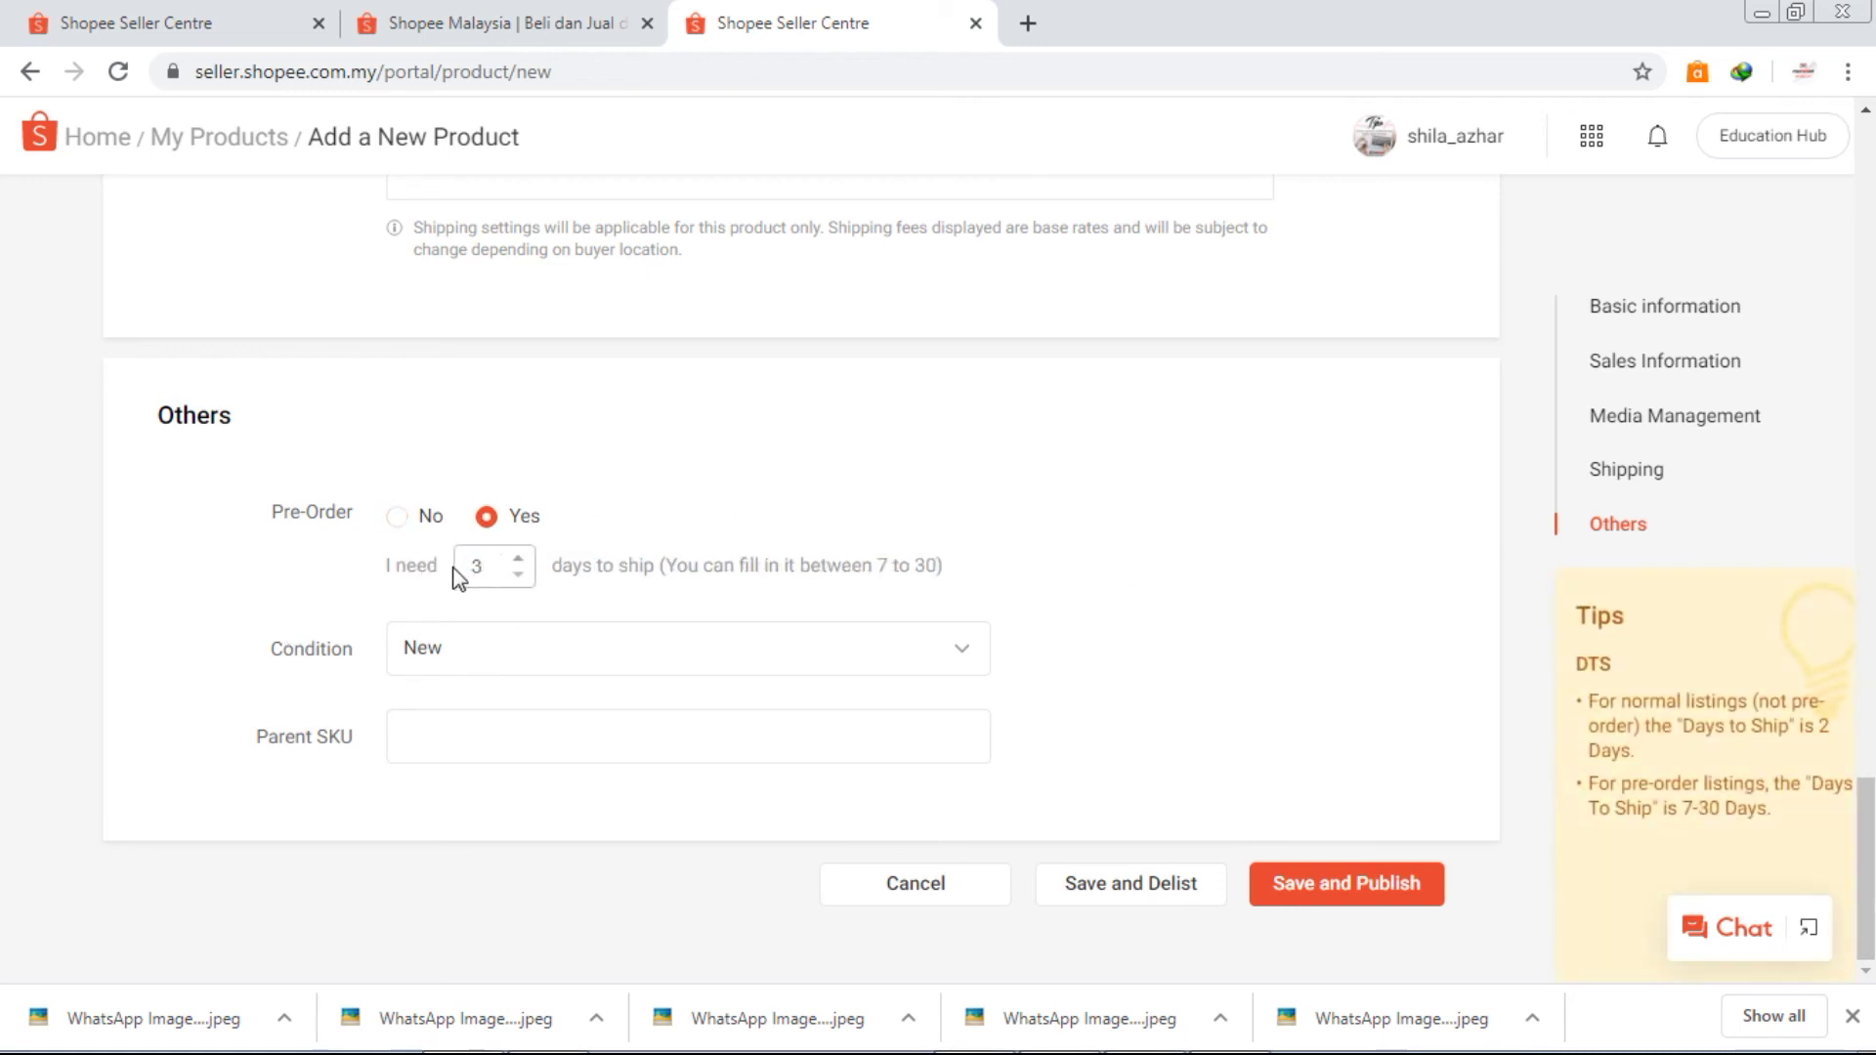
Step: Choose New as the product's condition and place the cursor in the empty Parent SKU field
left_click(473, 660)
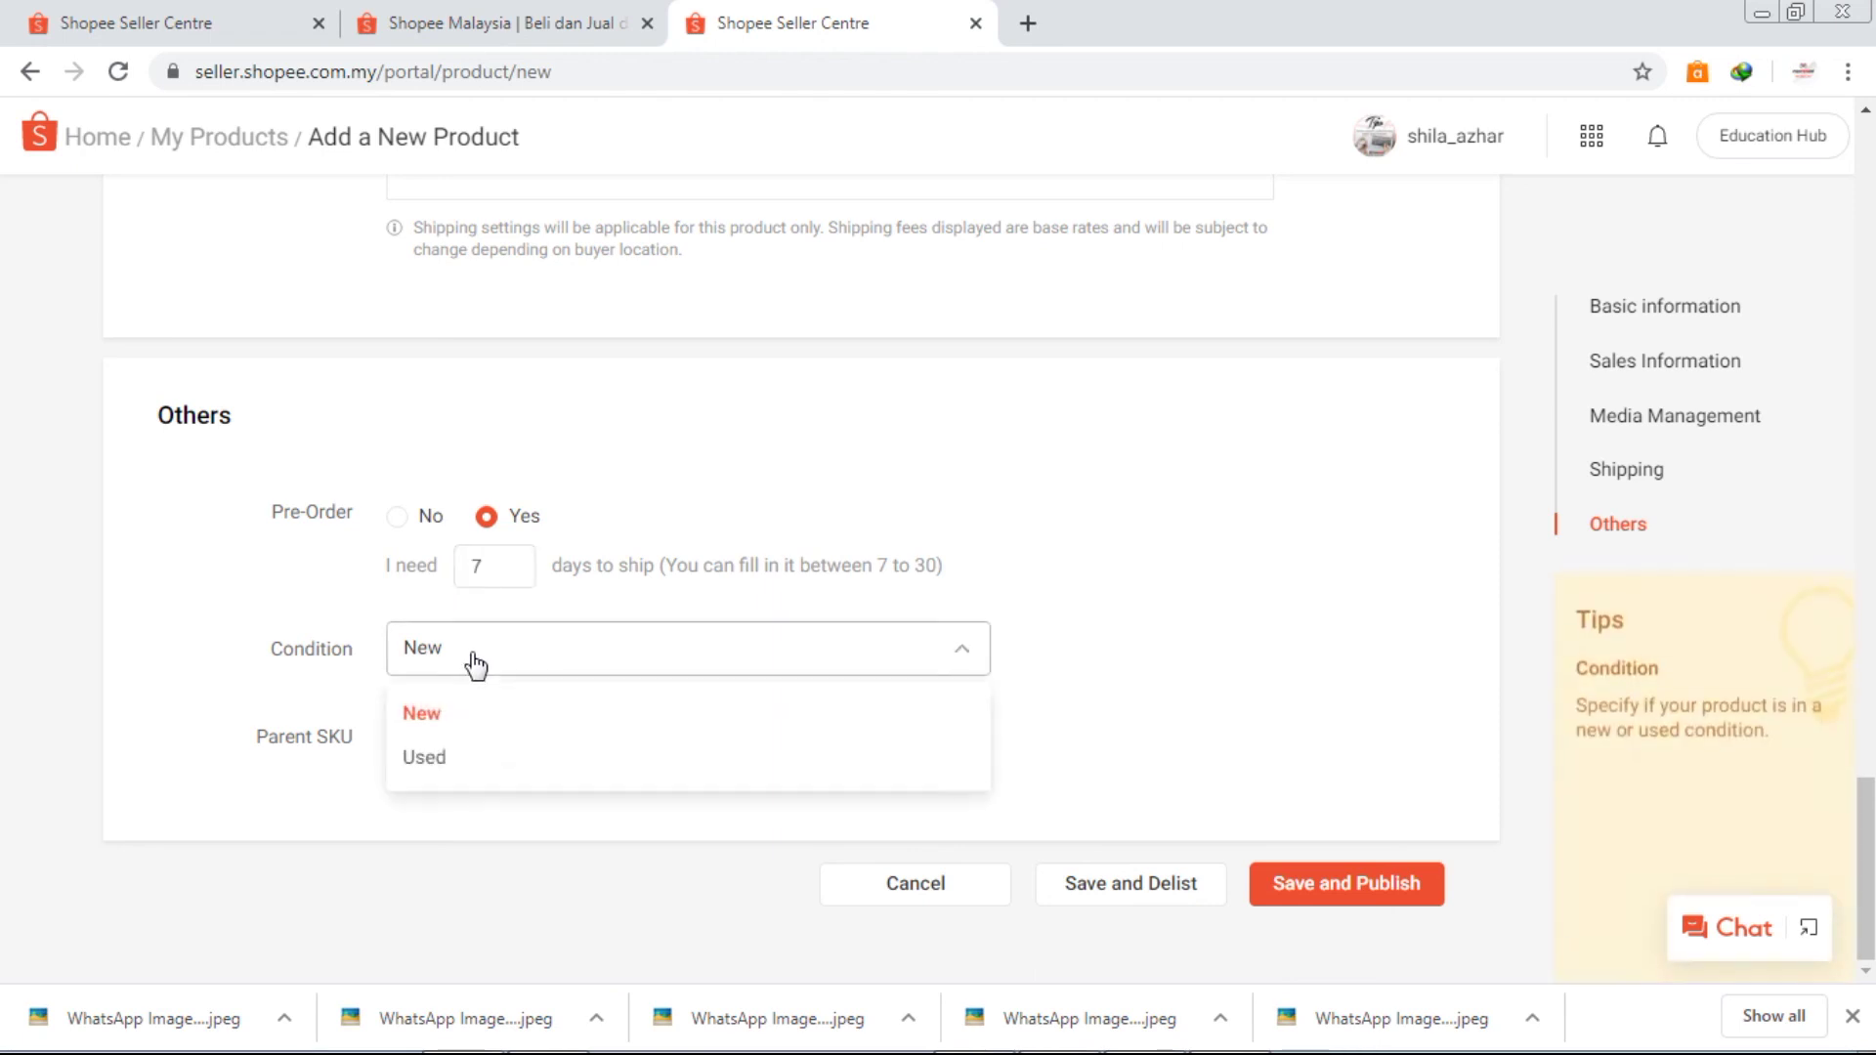
left_click(423, 714)
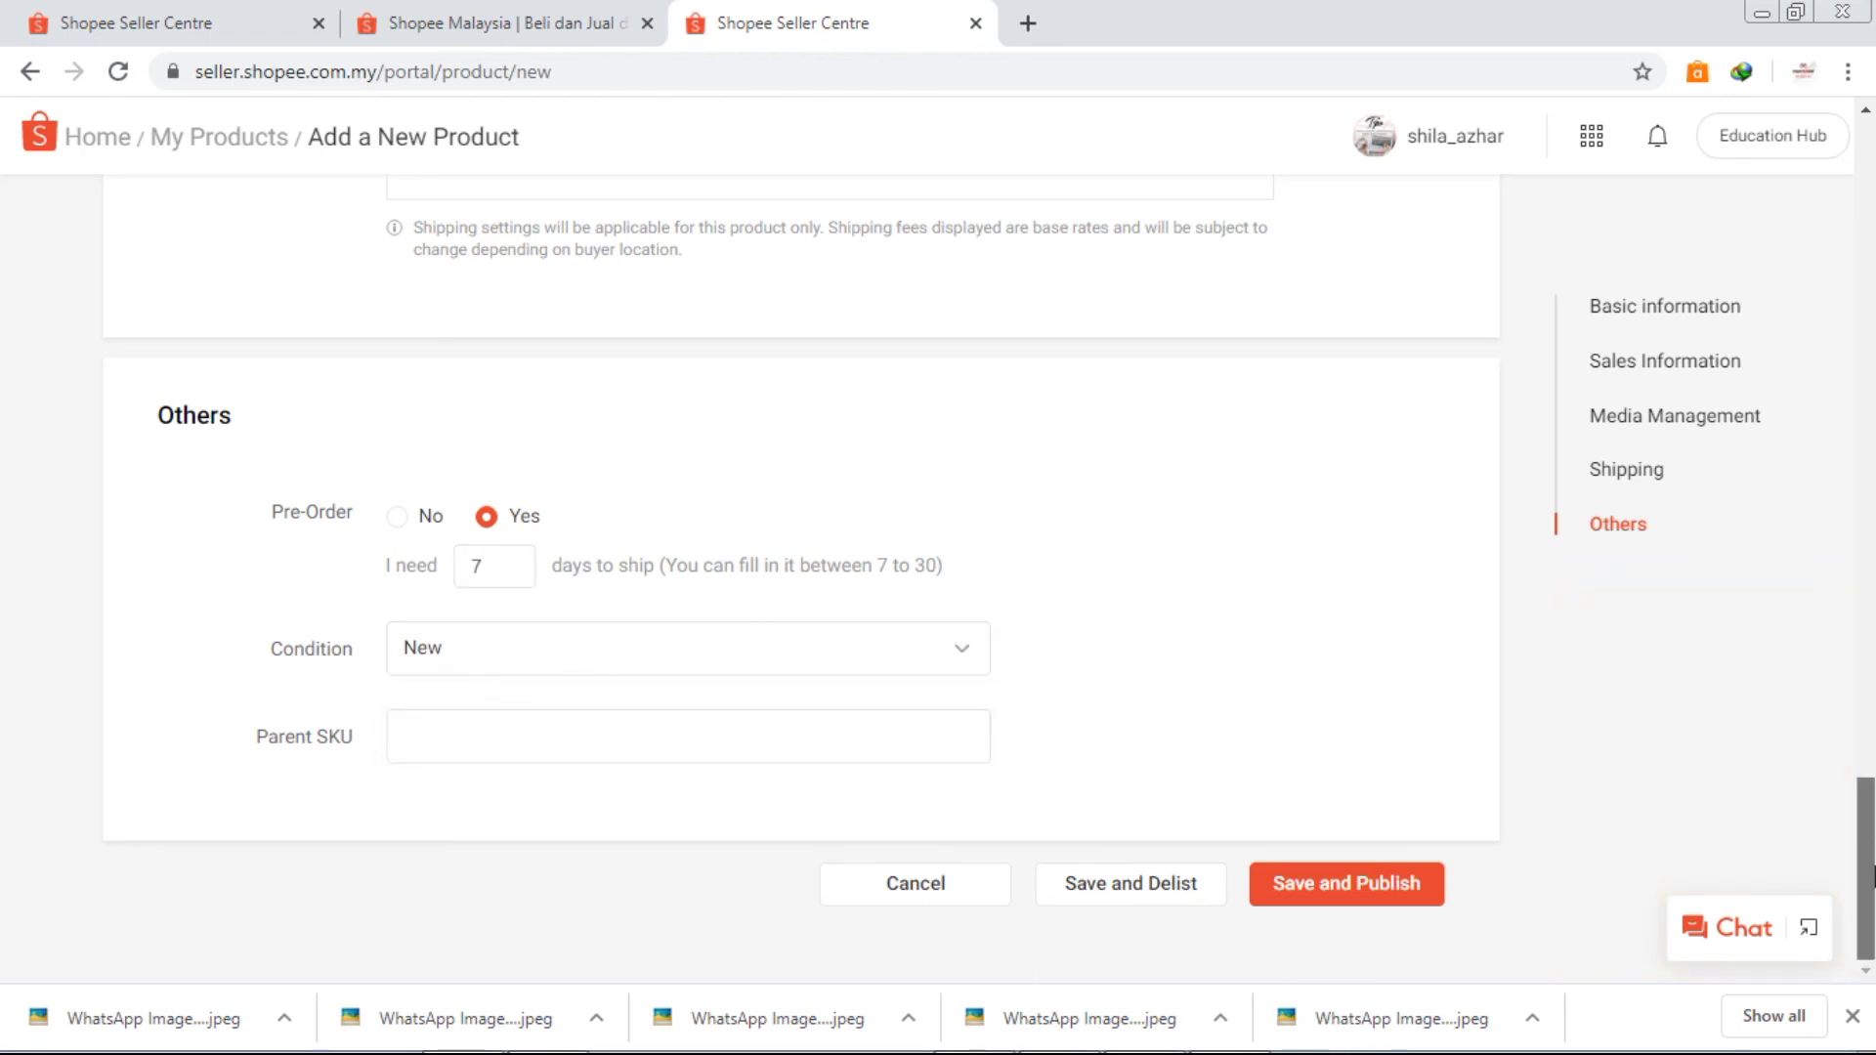
left_click(470, 731)
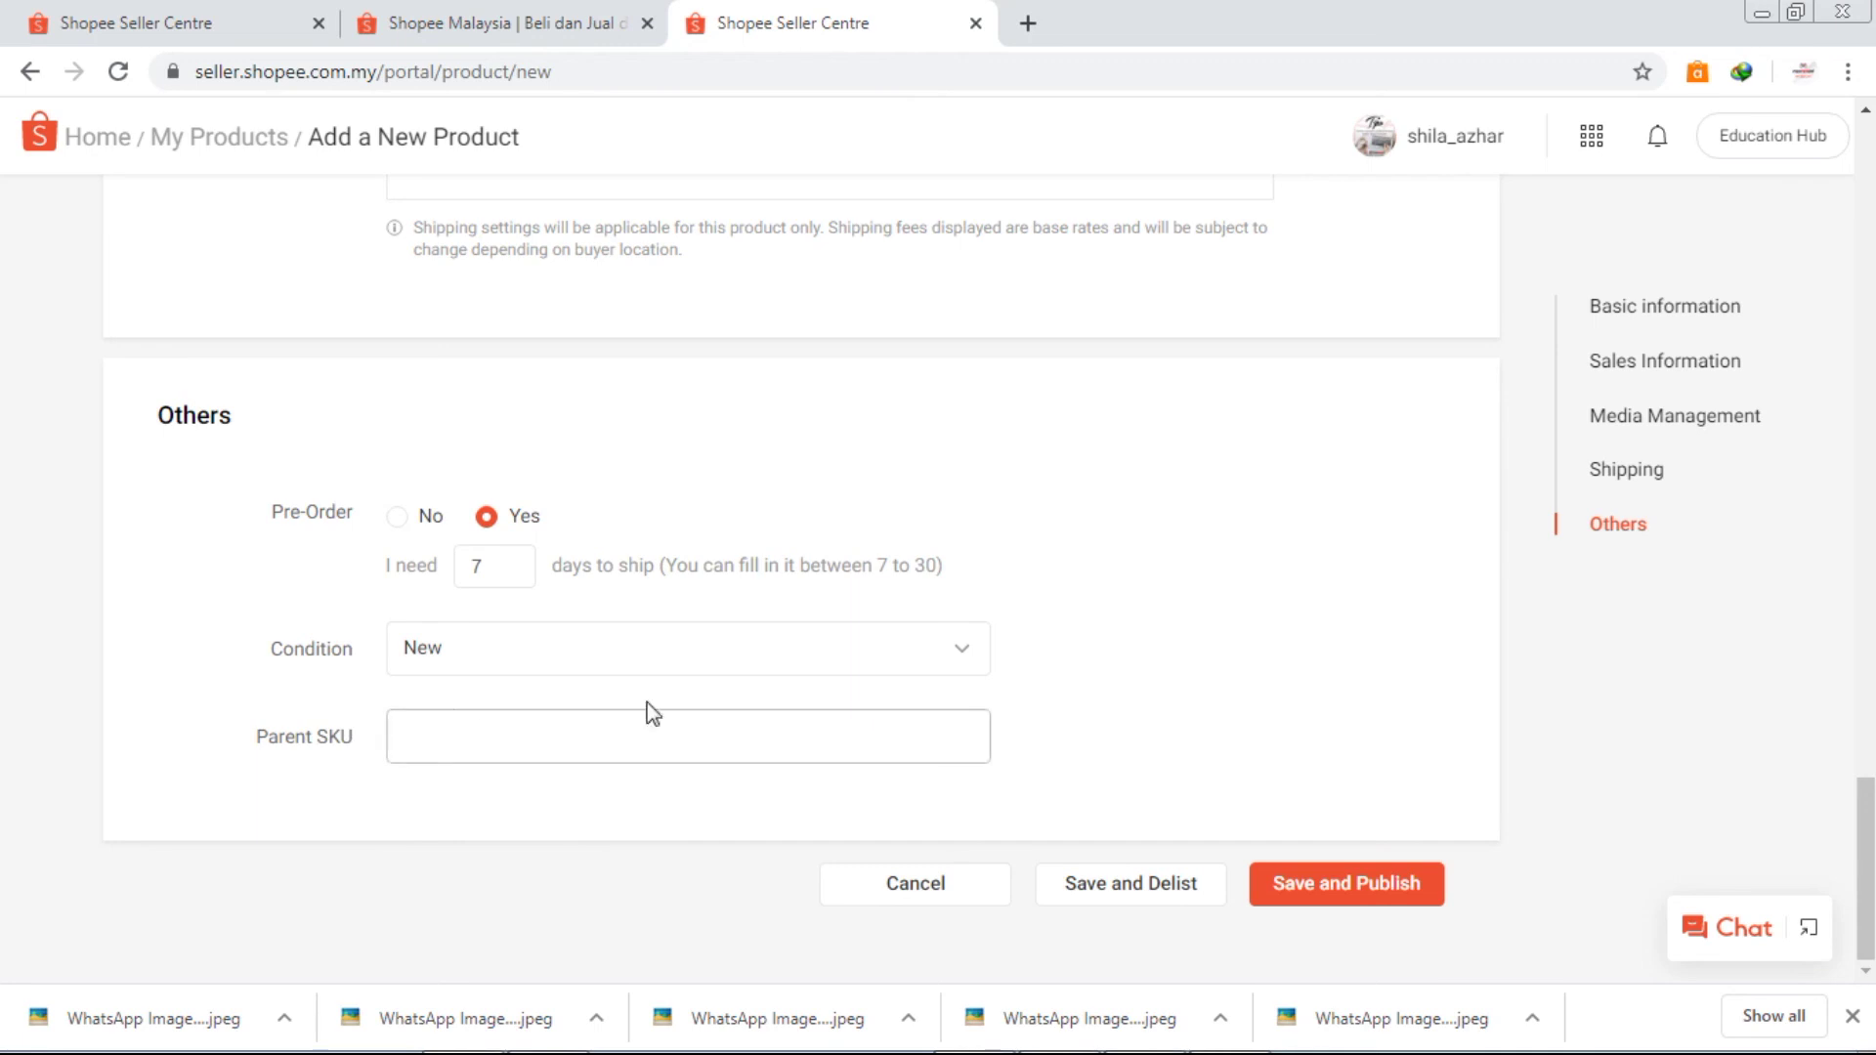